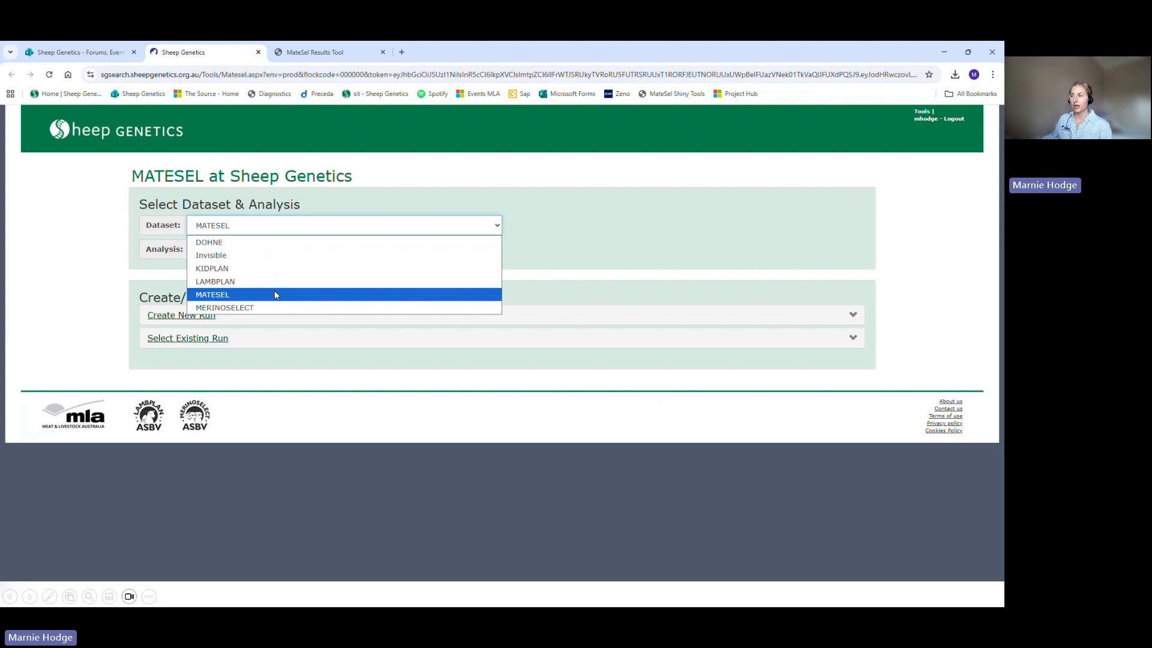
Step: Select the MATESEL dataset and the MATESEL EXERCISES analysis
left_click(275, 294)
left_click(272, 254)
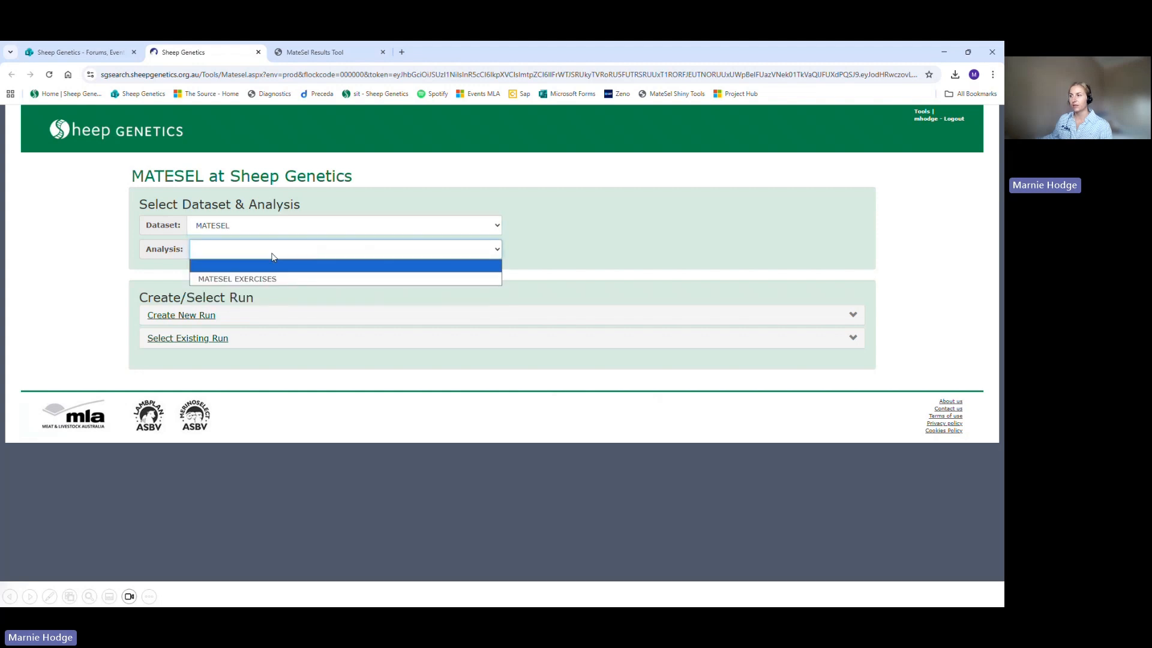
left_click(268, 280)
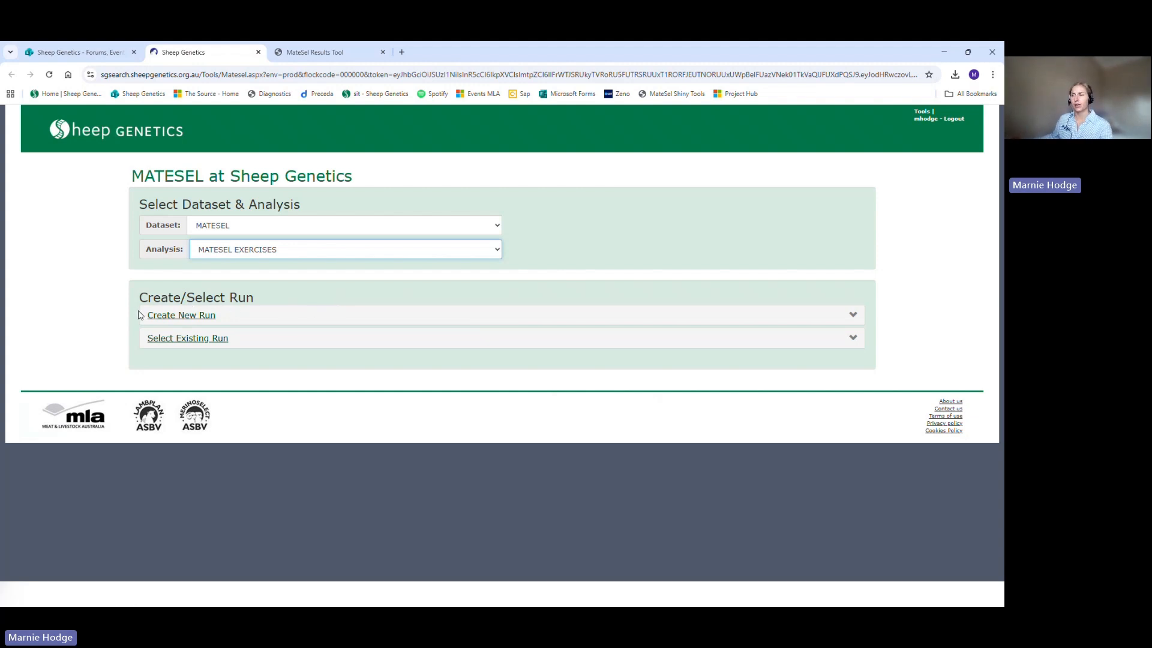
Step: Set up a new run with the DEFAULT run parameters and the Terminal Carcase Production Index
left_click(195, 316)
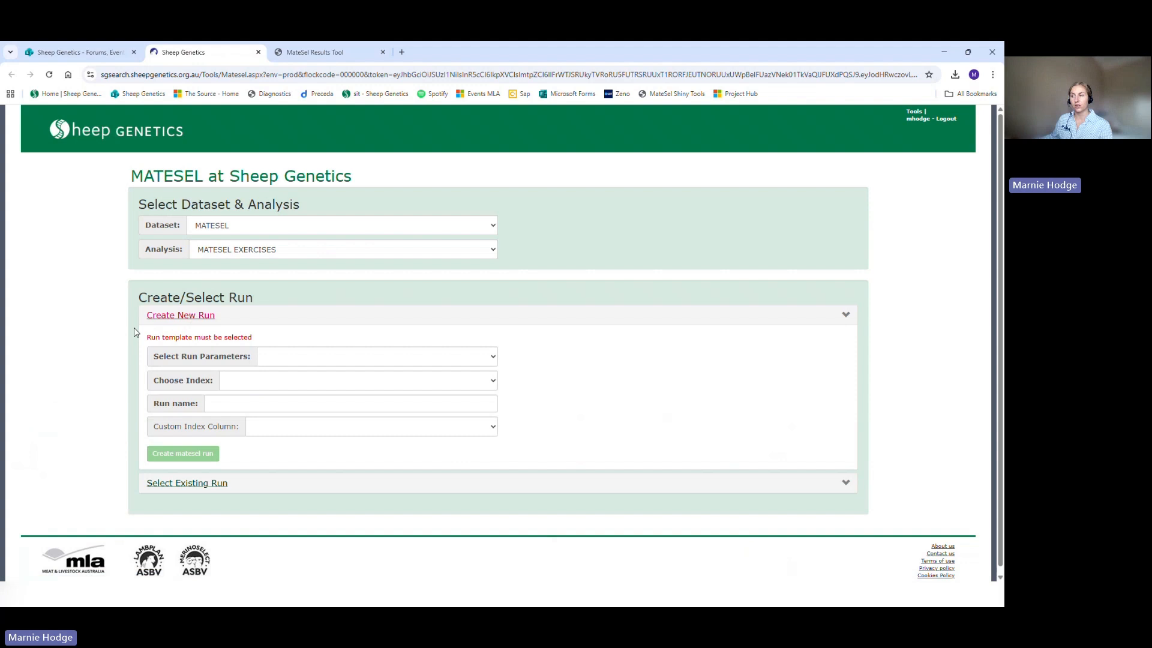
left_click(326, 358)
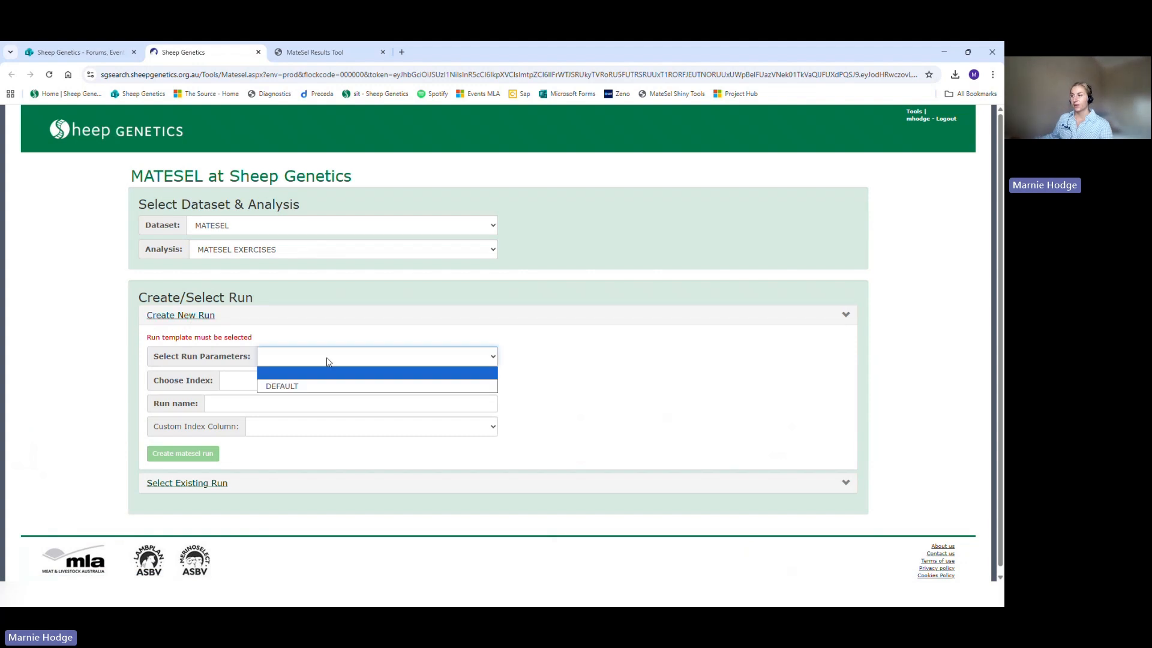
left_click(306, 387)
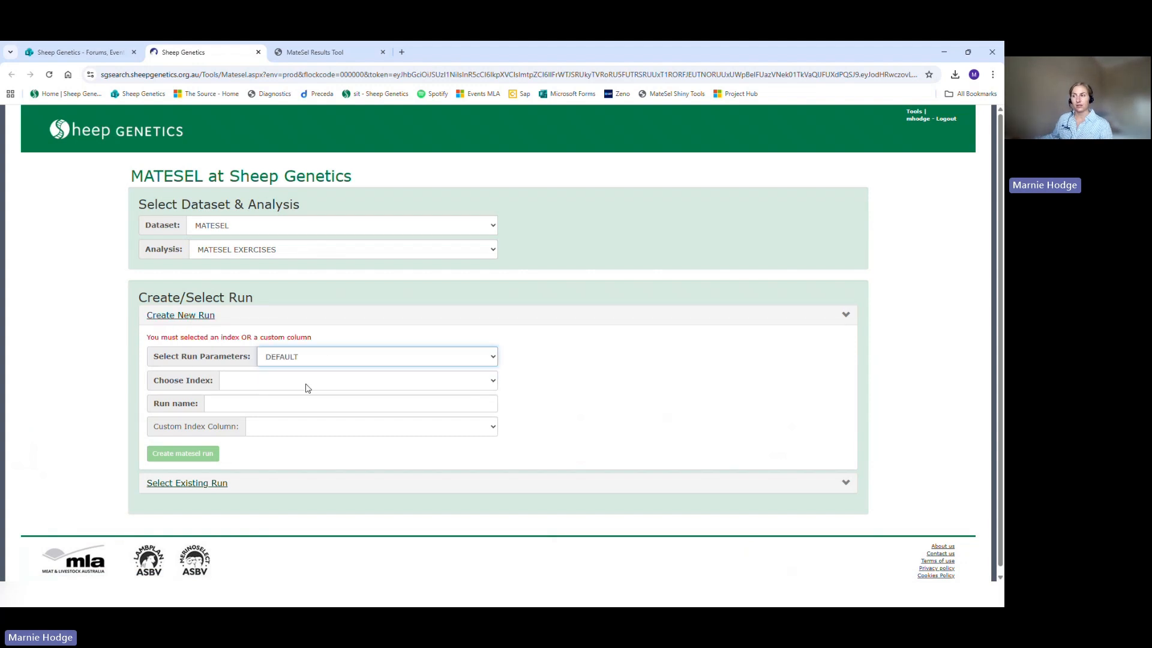
left_click(306, 388)
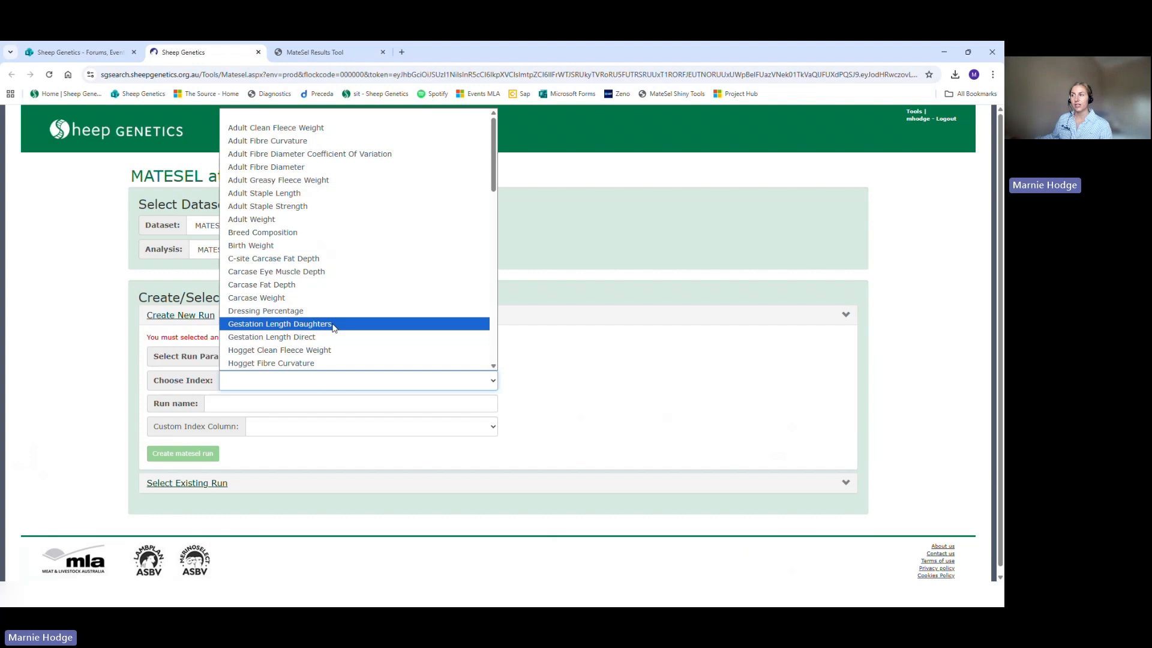
scroll(336, 312, "down", 4)
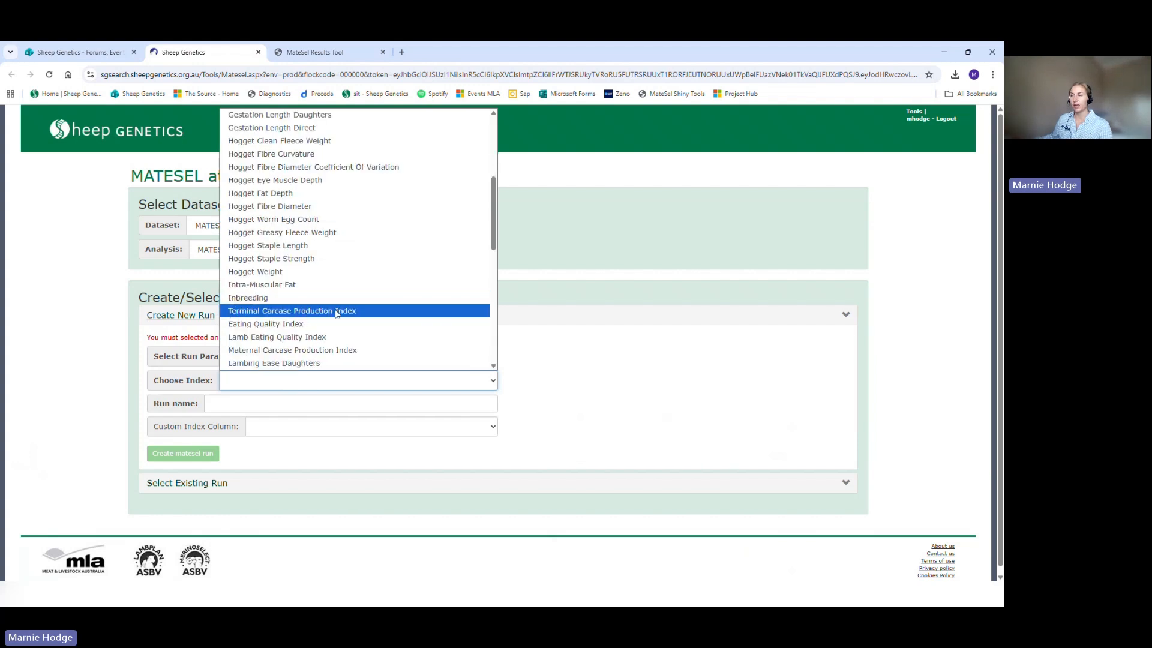
left_click(336, 312)
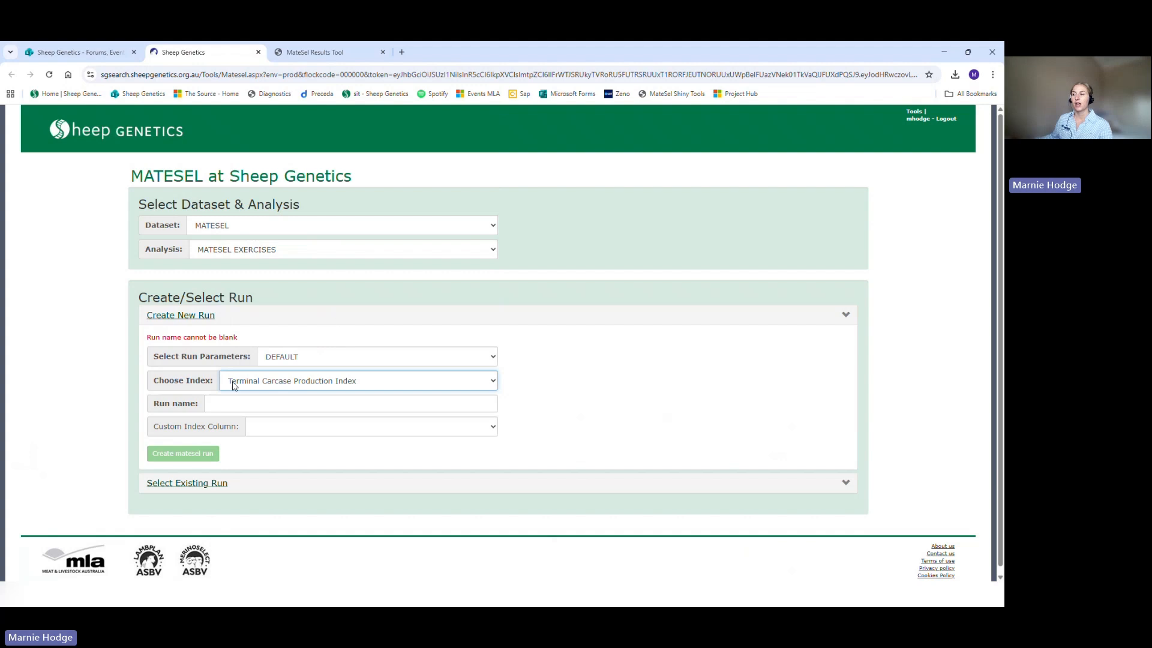
Step: Name the new run MateSel_Workshop and create it
left_click(241, 403)
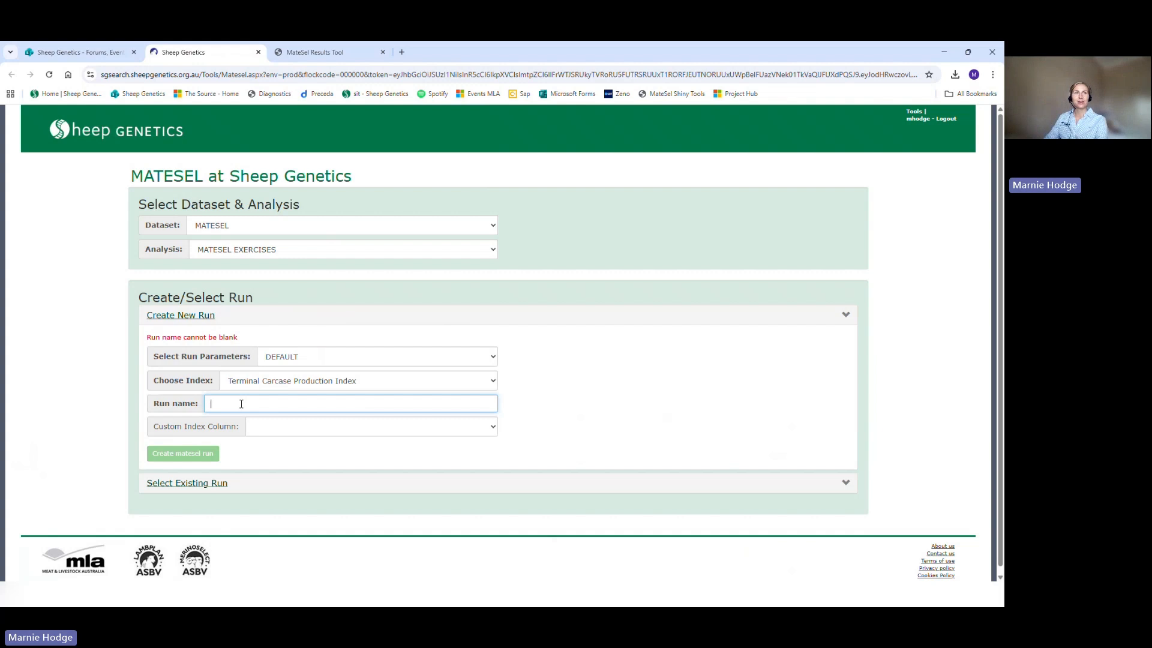
type("Ma")
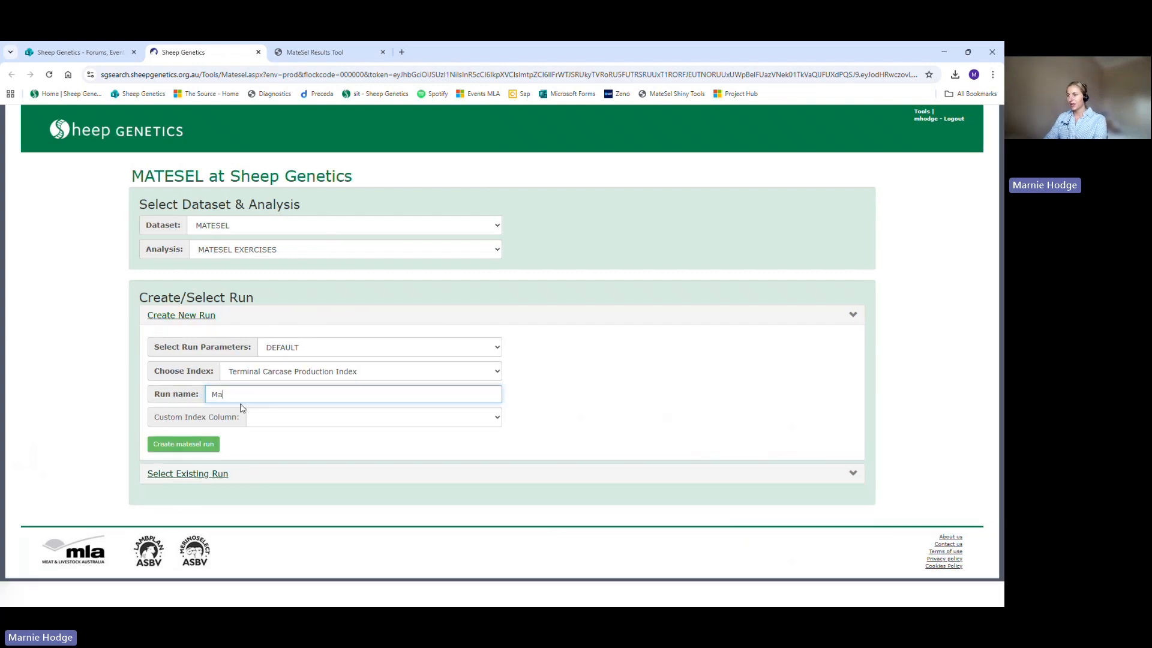
type("teSel_Workshop")
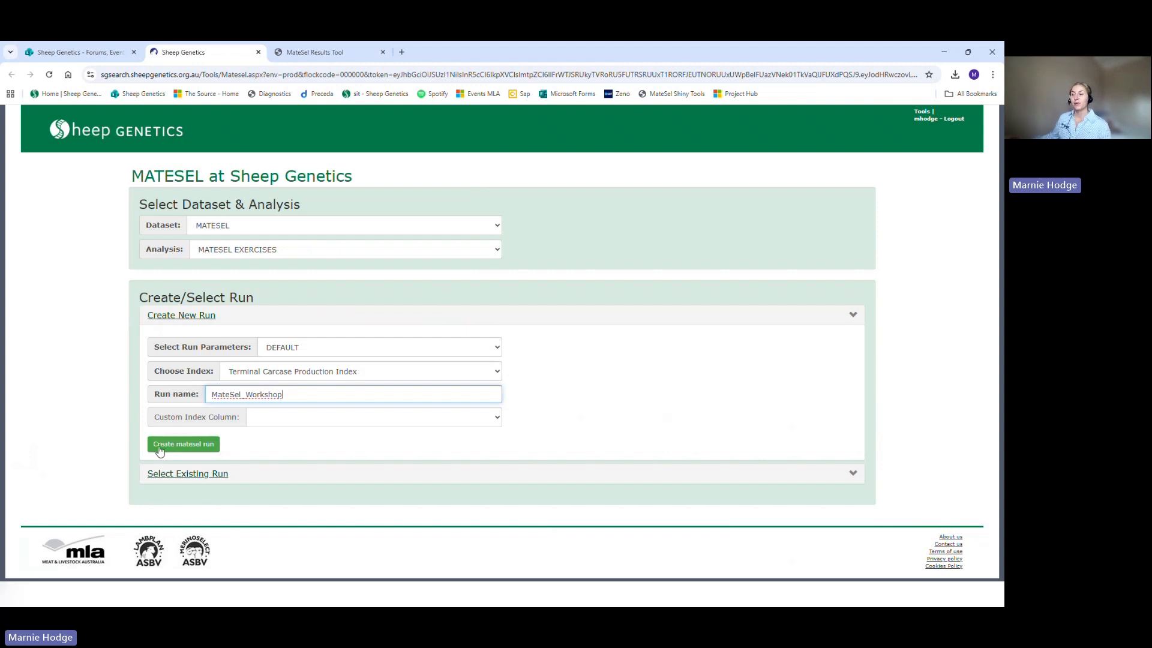
left_click(200, 449)
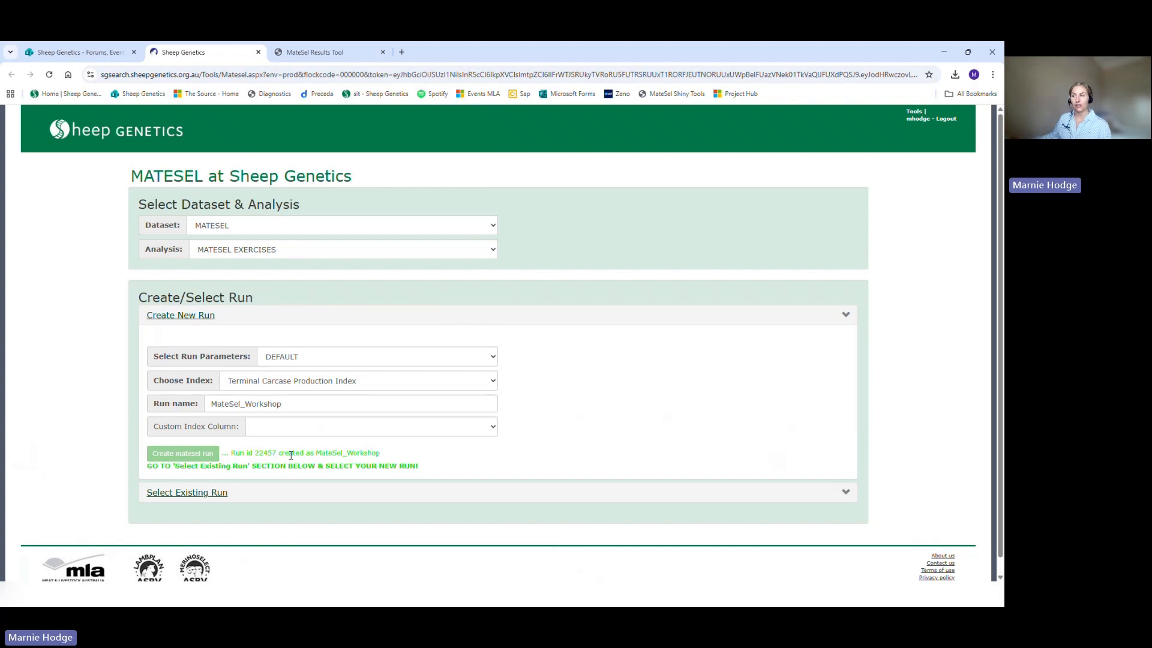
Step: Load MateSel_Workshop from the existing runs
left_click(186, 493)
left_click(292, 370)
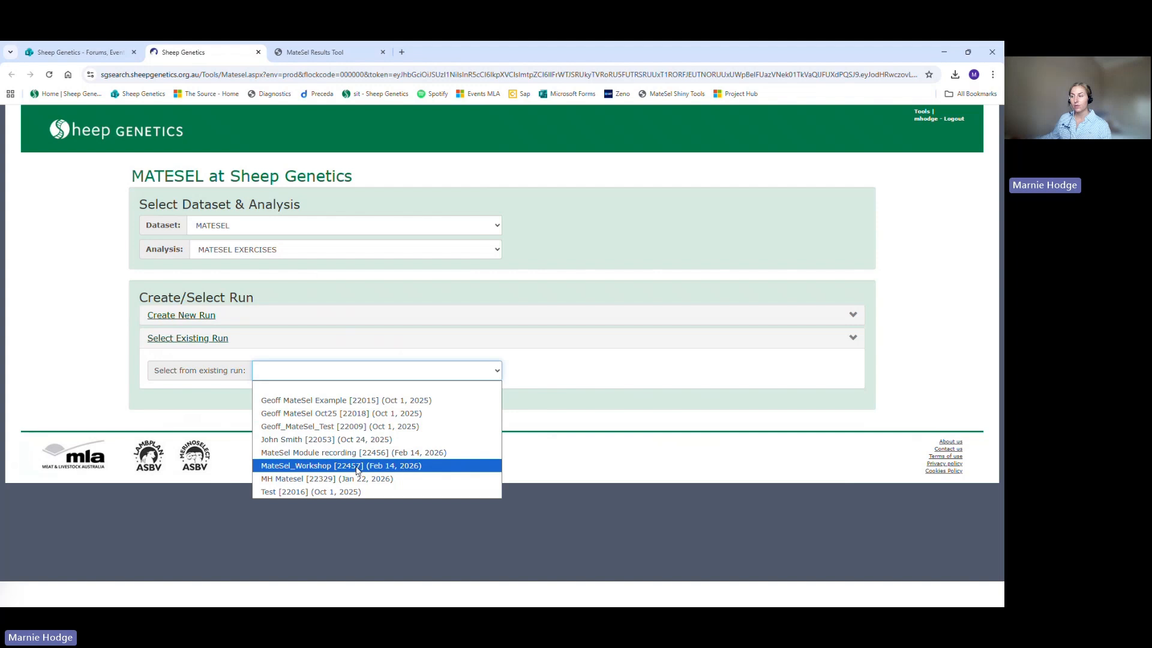
left_click(419, 469)
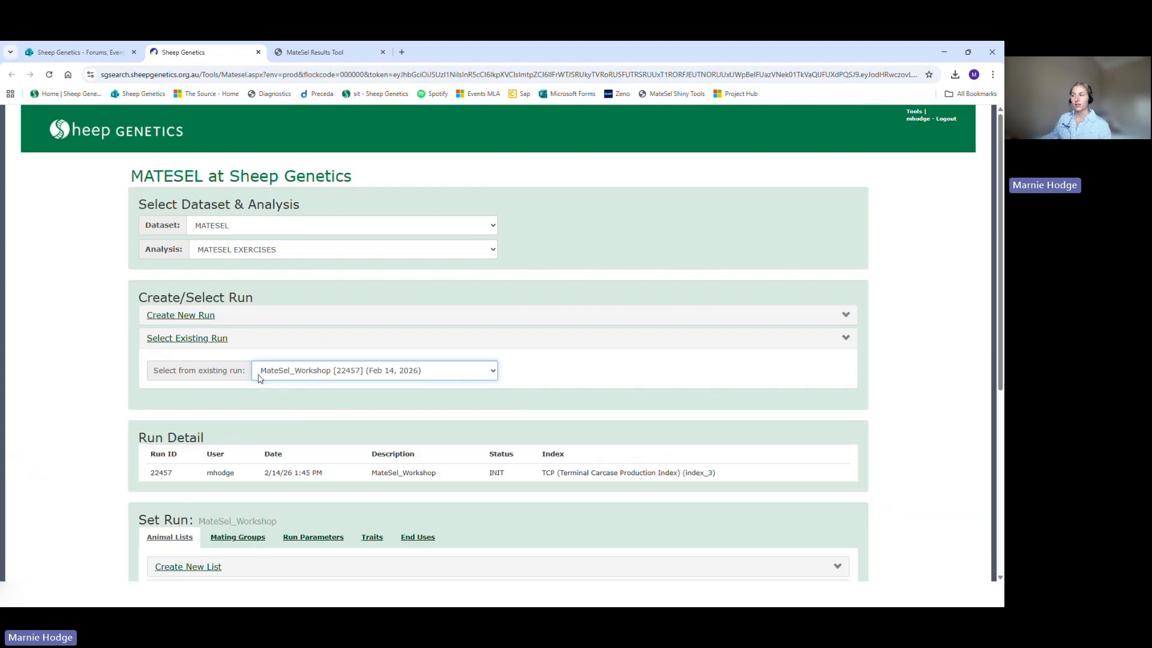
Step: Examine the Run Detail section of the selected run, especially its run ID
scroll(177, 318, "down", 1)
scroll(177, 318, "down", 1)
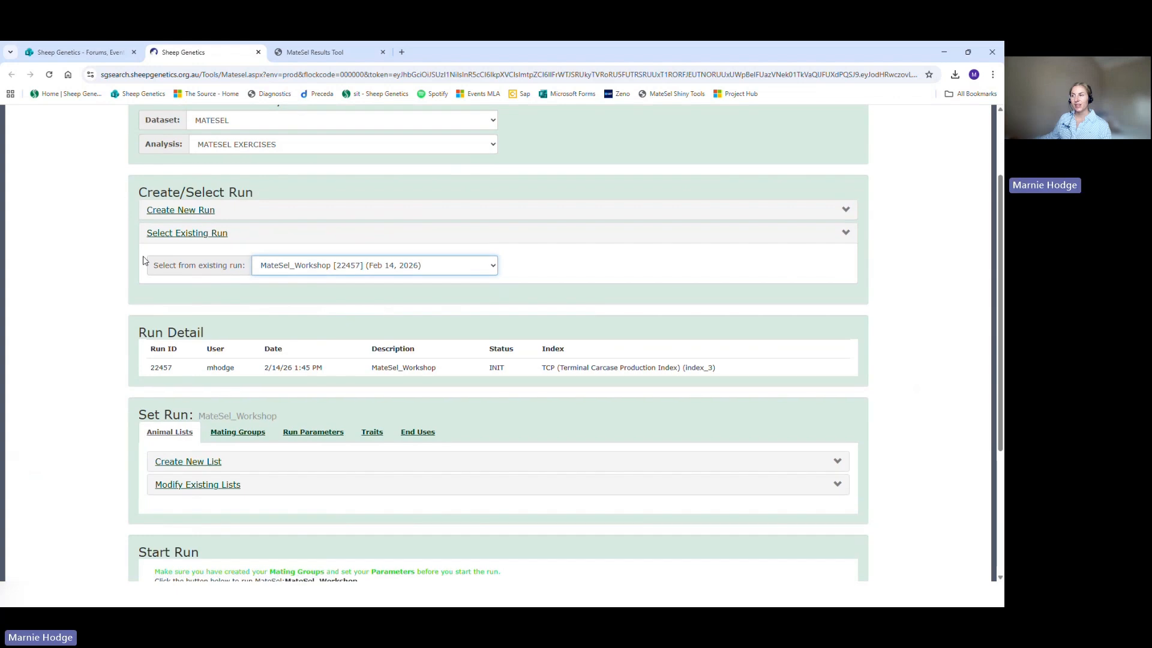
scroll(144, 261, "down", 1)
scroll(126, 210, "down", 1)
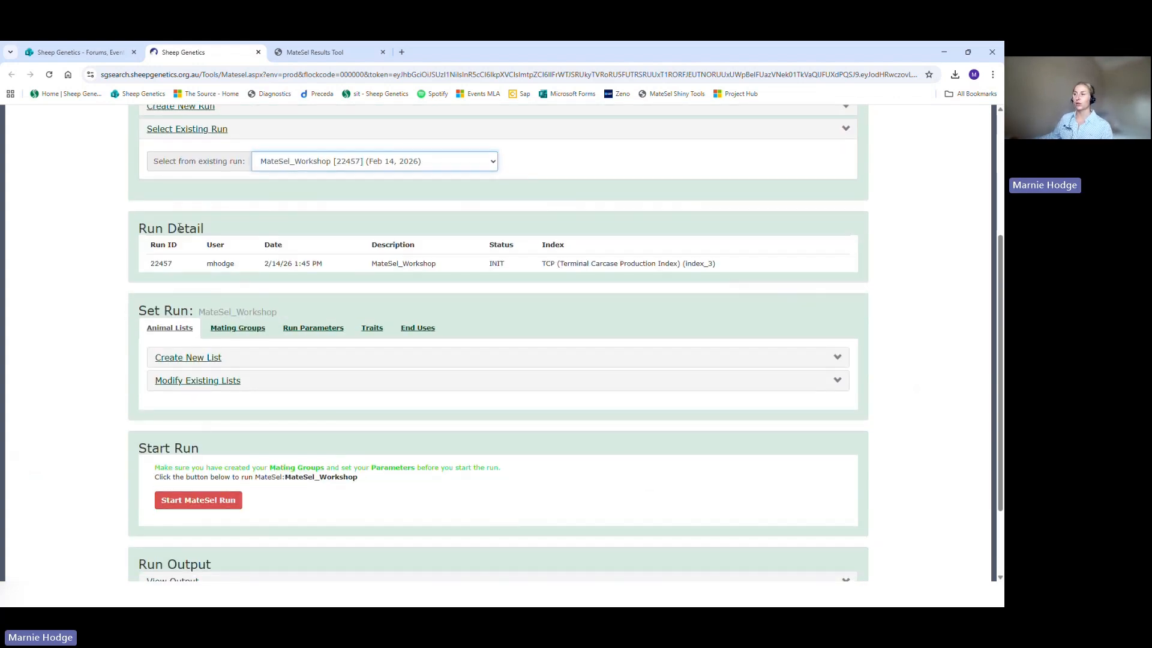
left_click_drag(142, 268, 183, 272)
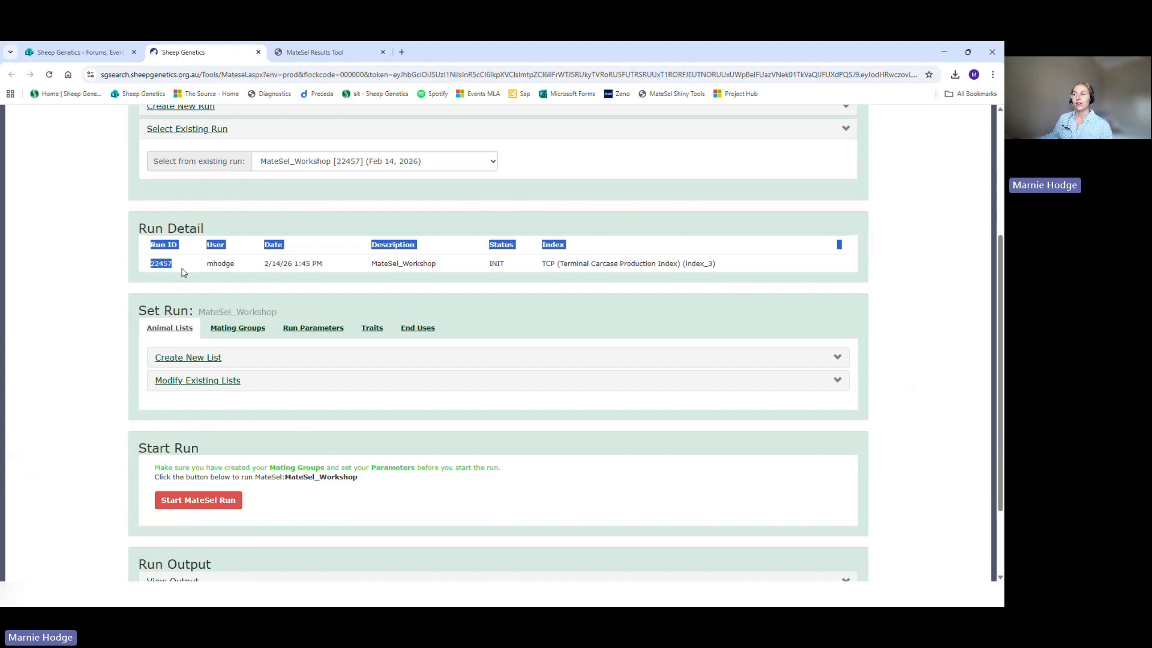
left_click(184, 273)
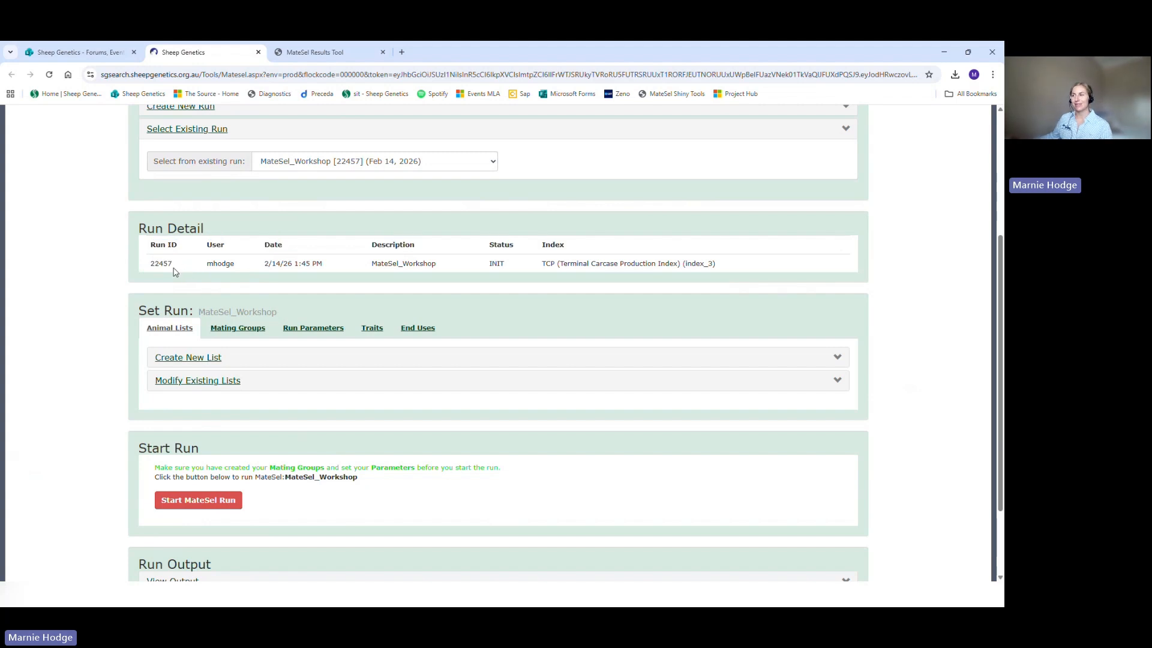
left_click_drag(174, 268, 150, 269)
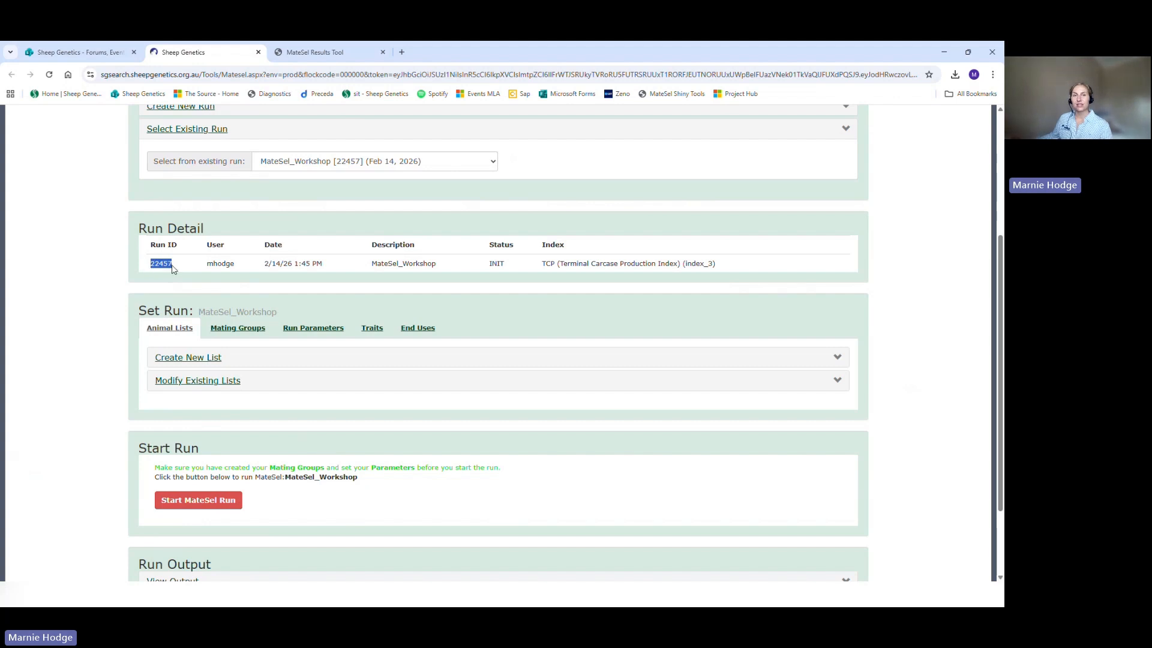
double_click(208, 265)
left_click(215, 268)
Step: Start a new animal list for the run and choose MateSel_Ewes.txt as its source file
scroll(115, 272, "down", 1)
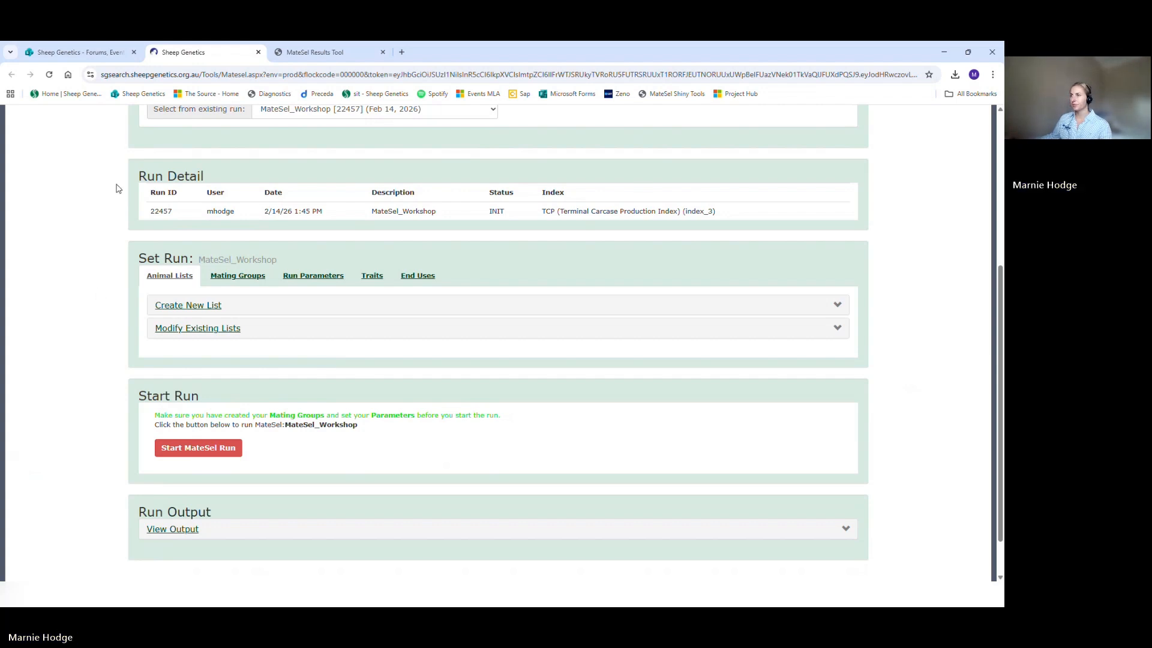
scroll(116, 186, "down", 2)
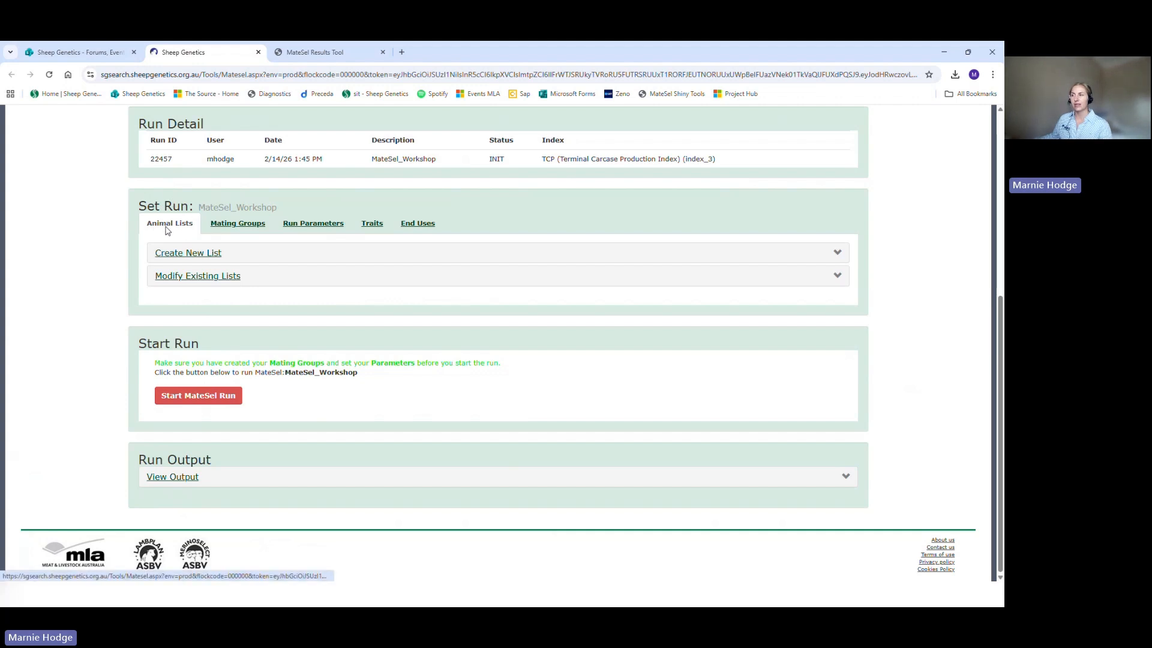
left_click(200, 258)
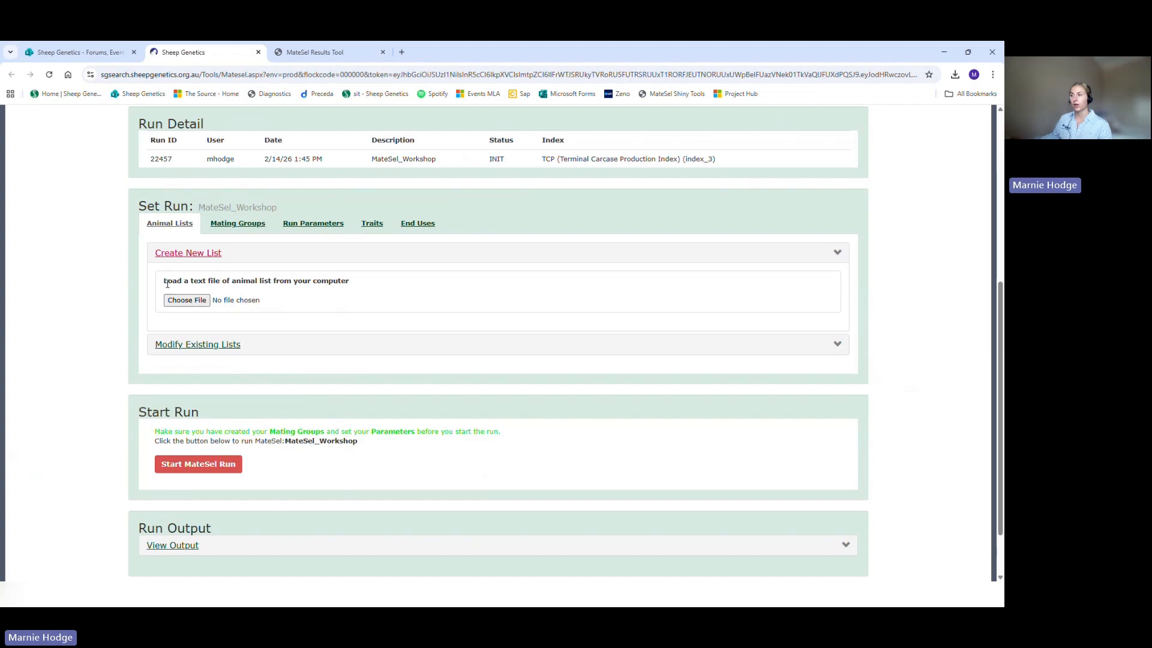
left_click(176, 306)
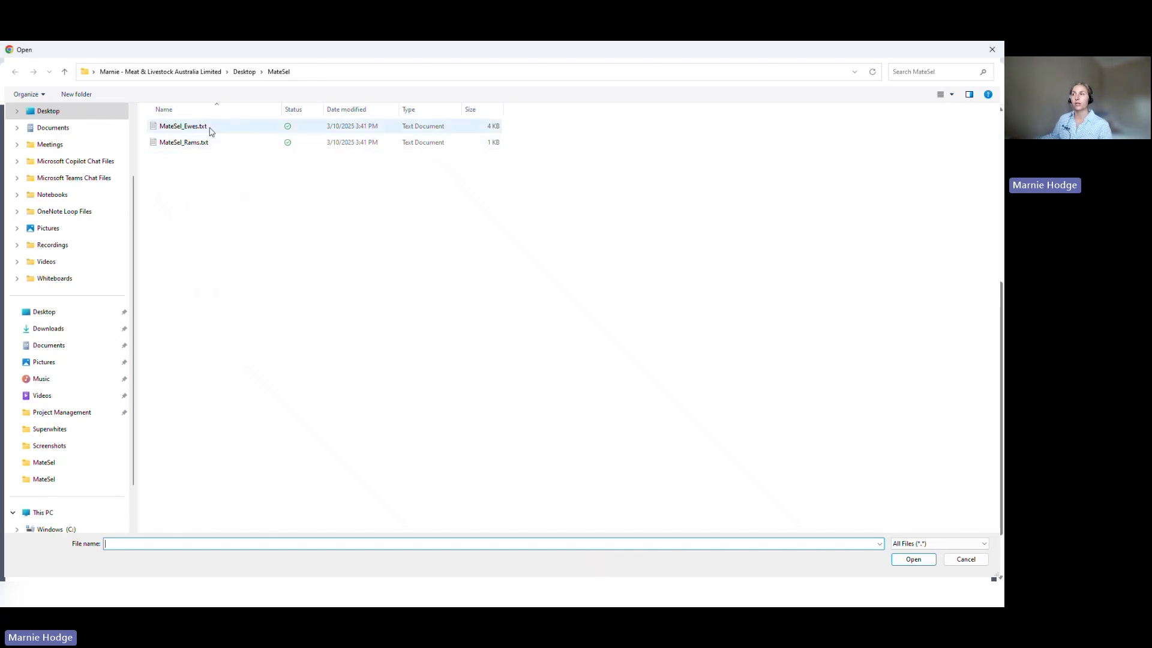
left_click(168, 133)
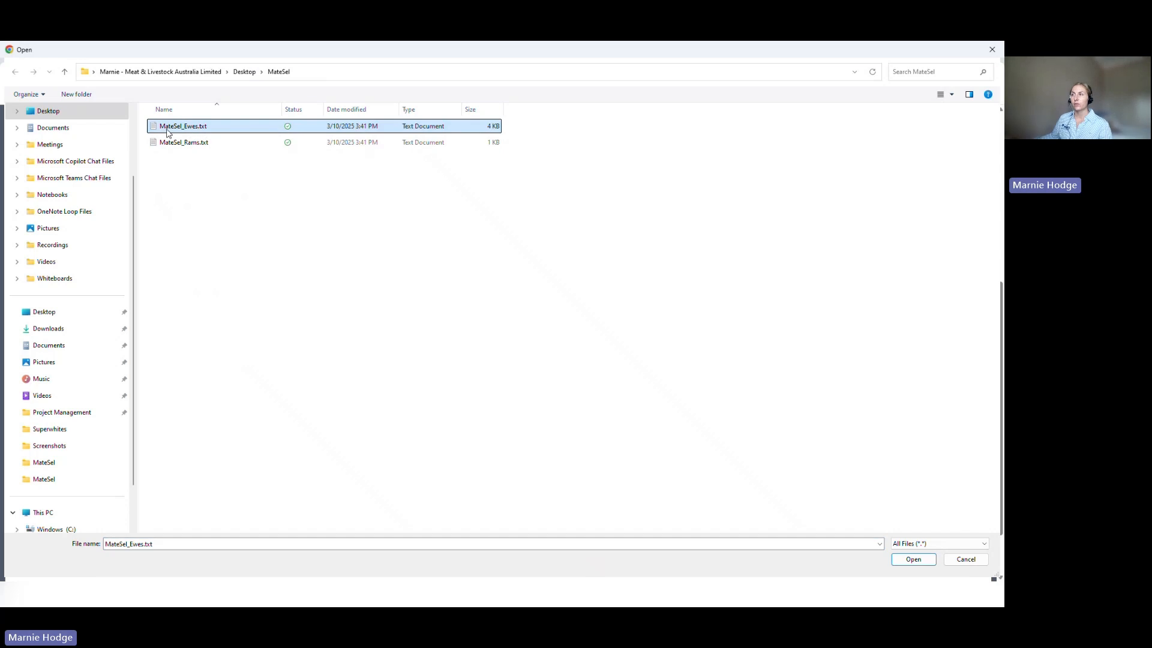
left_click(898, 563)
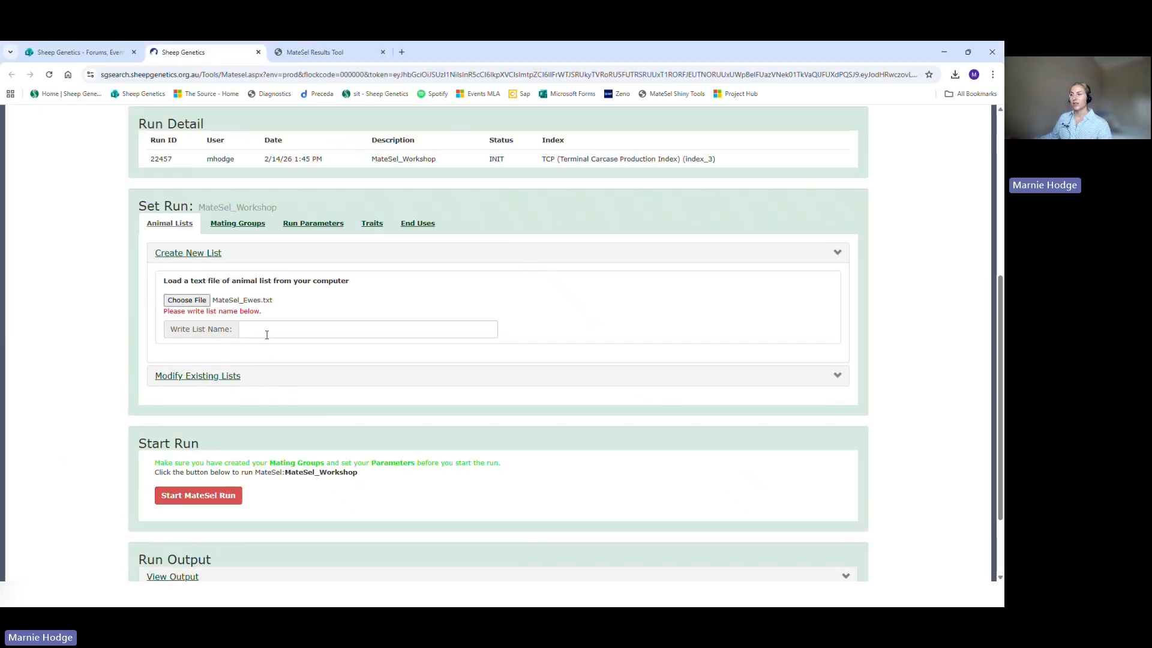
Step: Name the animal list MateSel_Work_Ewes and load the chosen file
left_click(267, 335)
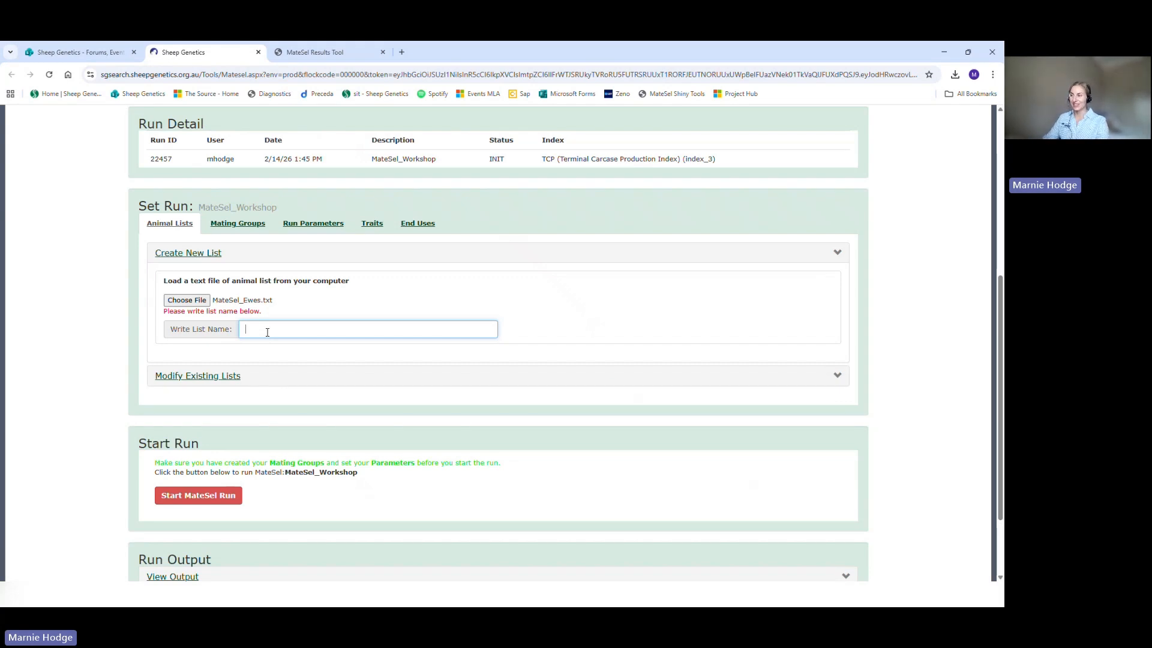
type("Mate")
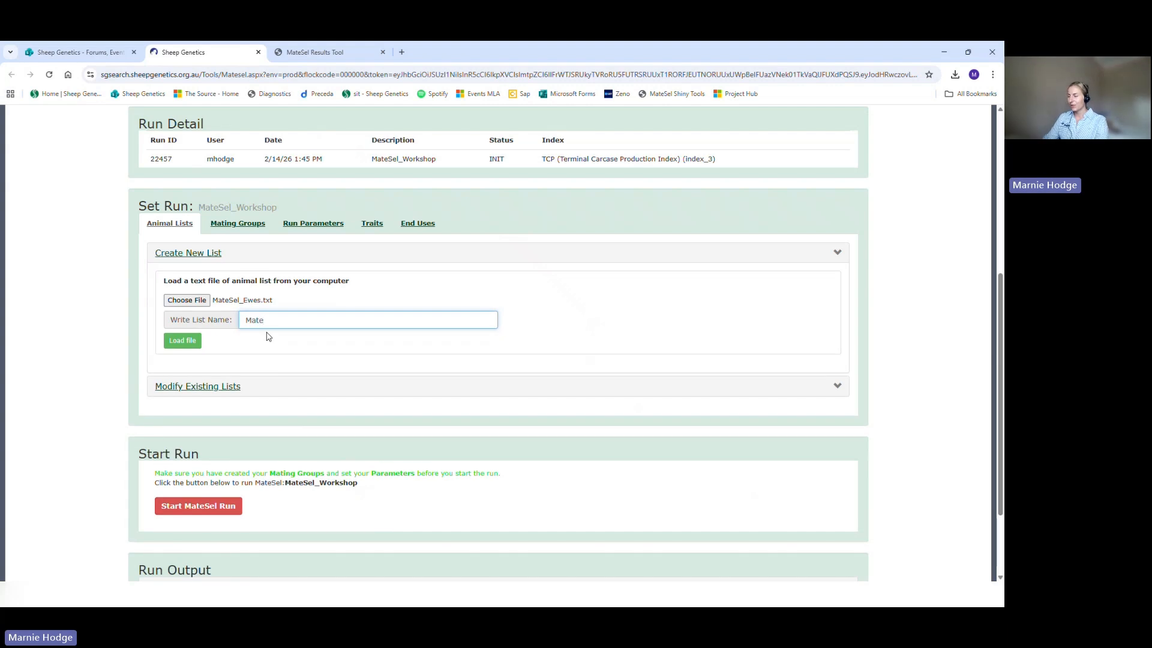
type("Sel_e")
type("ork_Ewes")
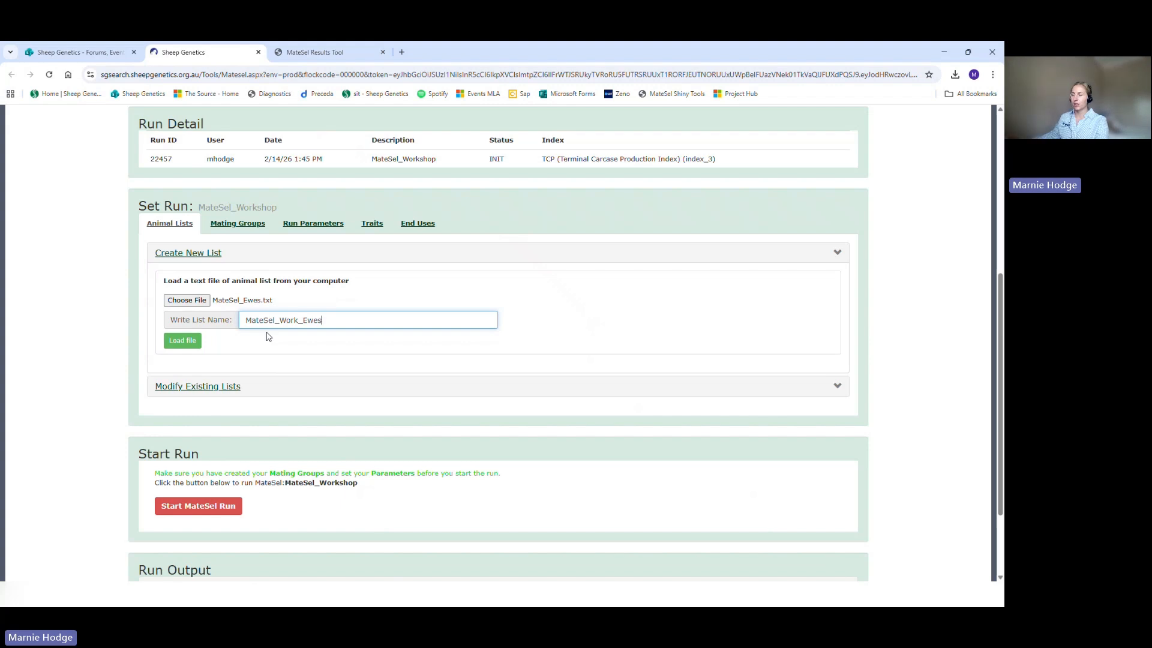
left_click(184, 340)
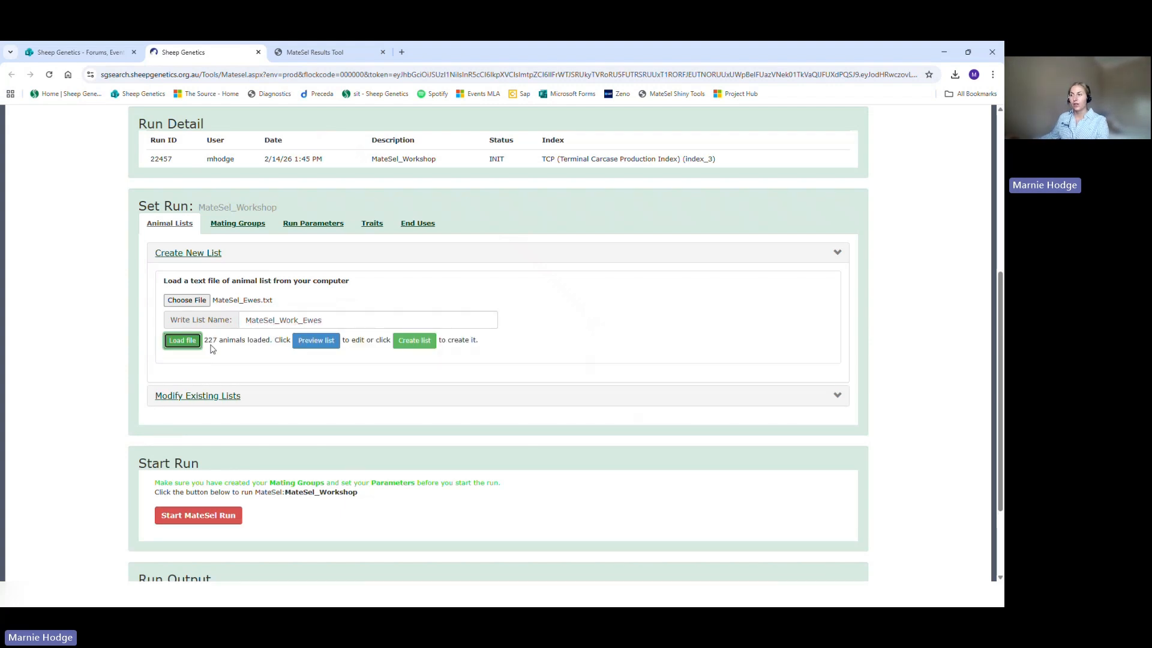
Step: Preview the loaded ewes without editing any entries and create the MateSel_Work_Ewes list
left_click_drag(207, 343, 219, 346)
left_click(221, 345)
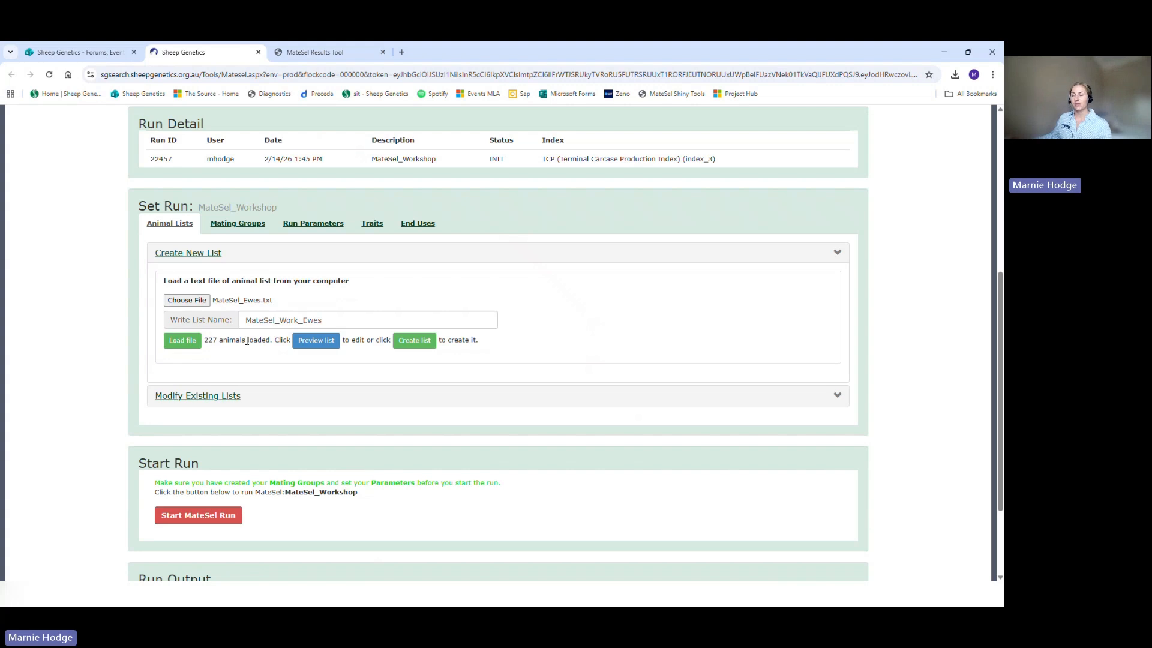
left_click(300, 344)
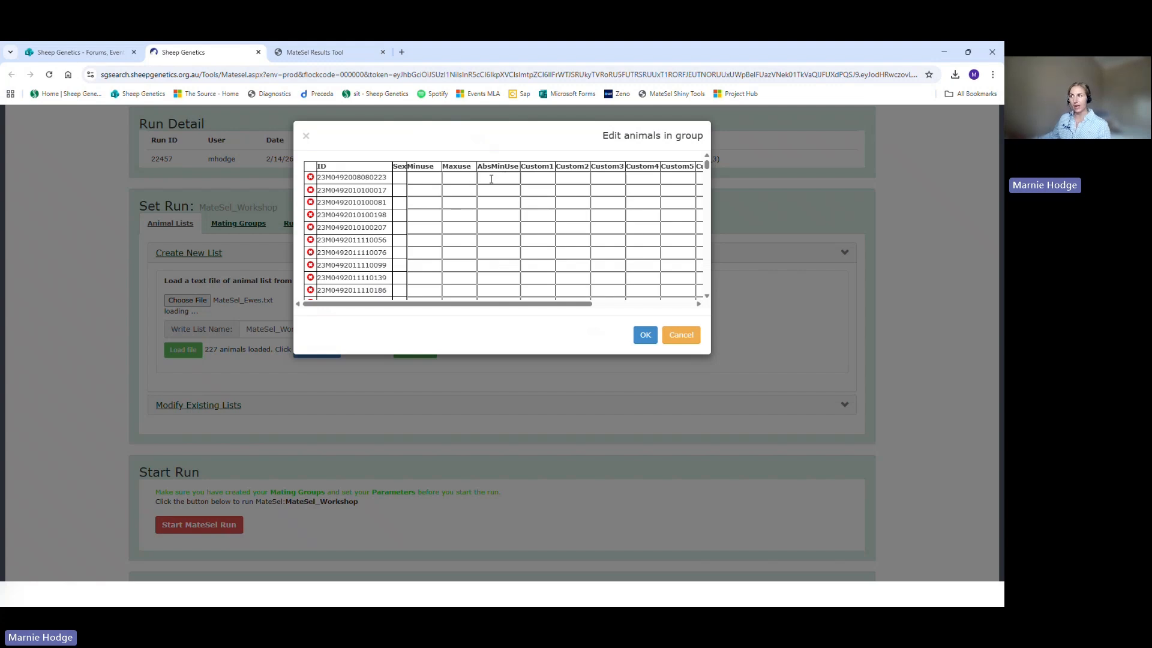
left_click(644, 336)
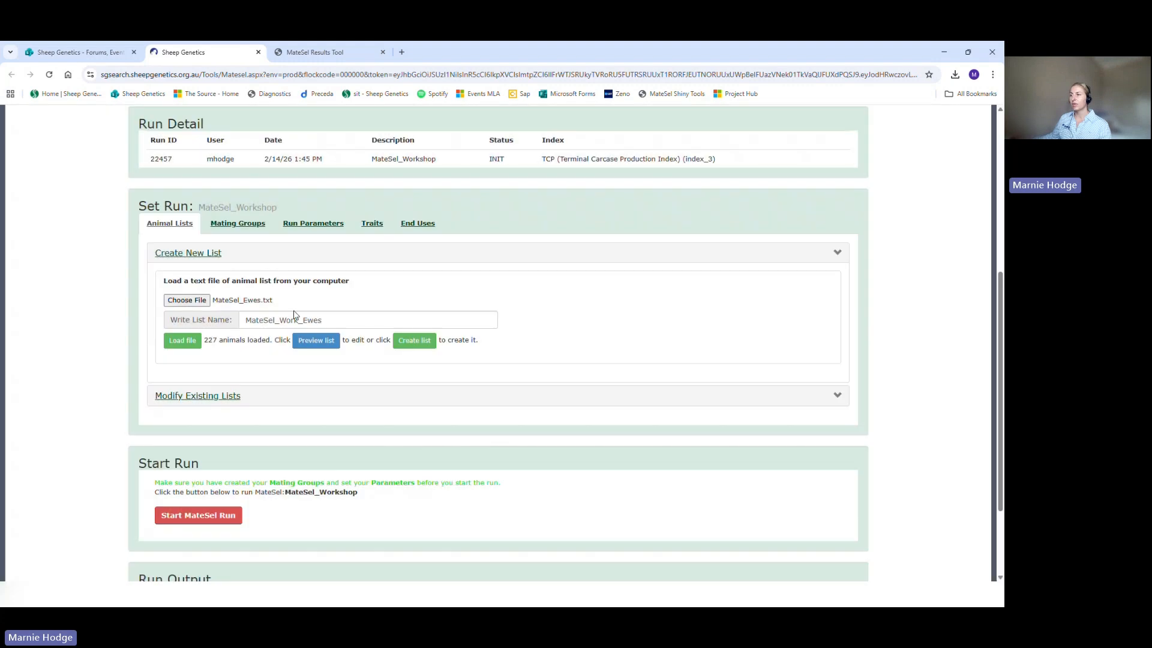
left_click(306, 345)
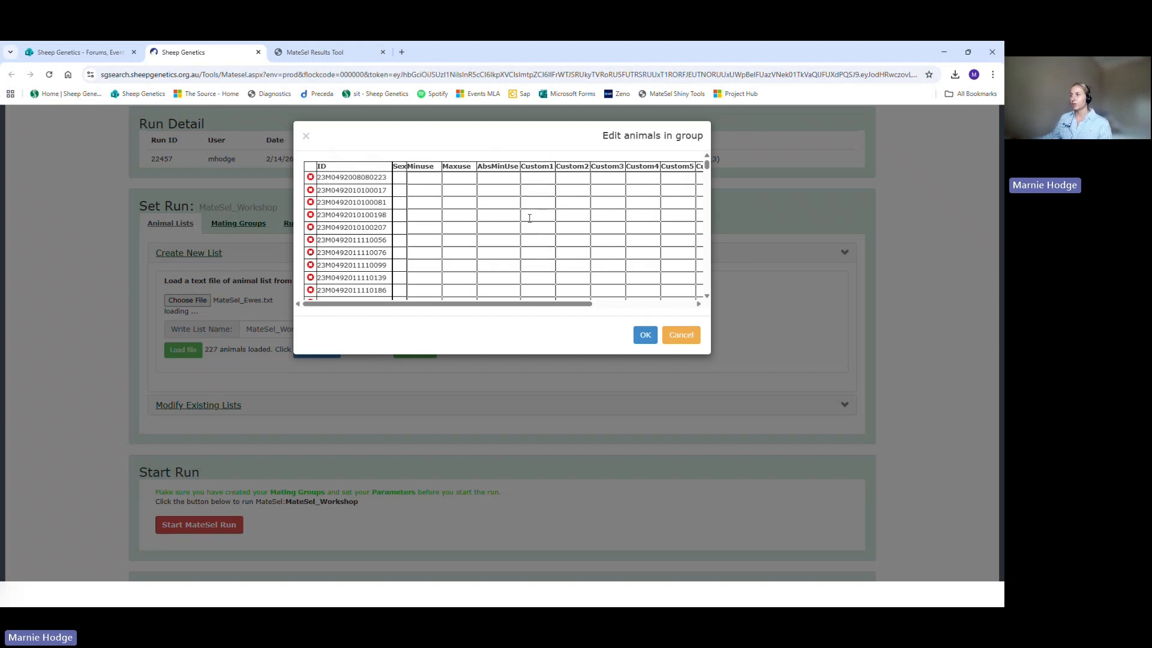
left_click(644, 335)
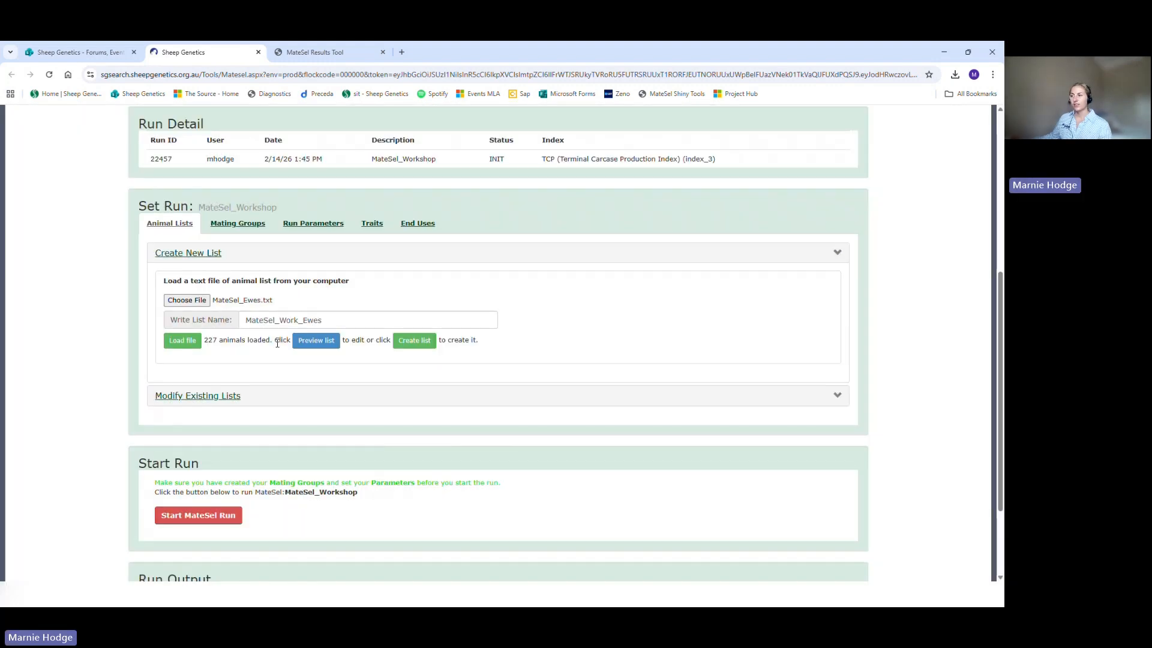
left_click(418, 349)
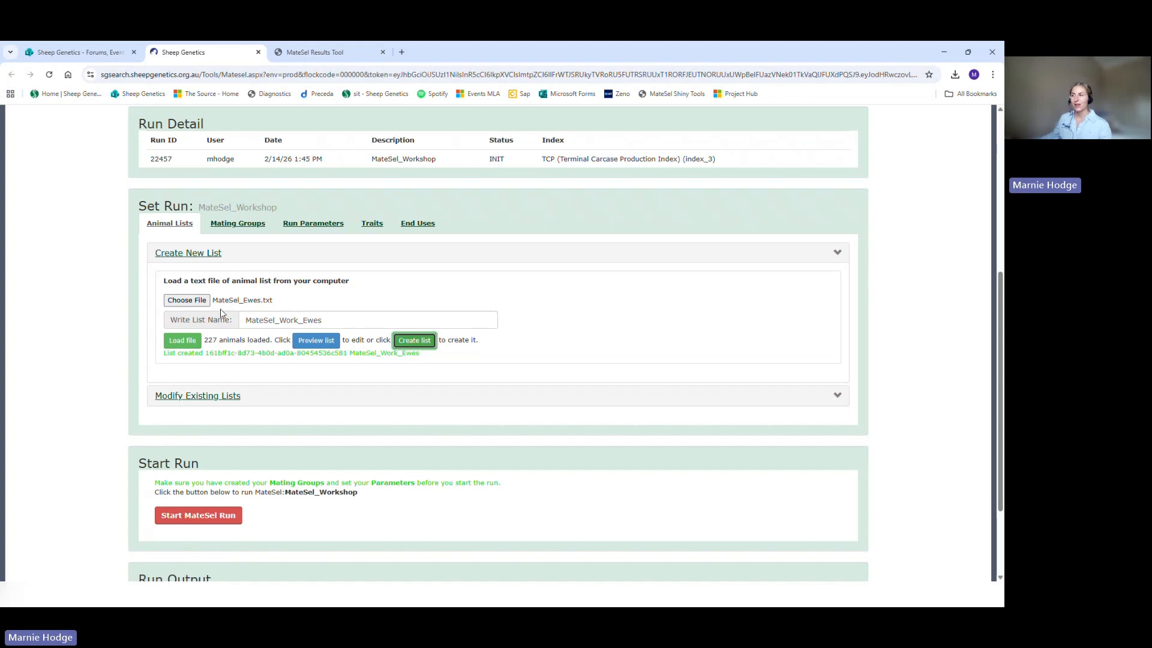
Step: Choose MateSel_Rams.txt as the source file for a second new animal list
left_click(196, 301)
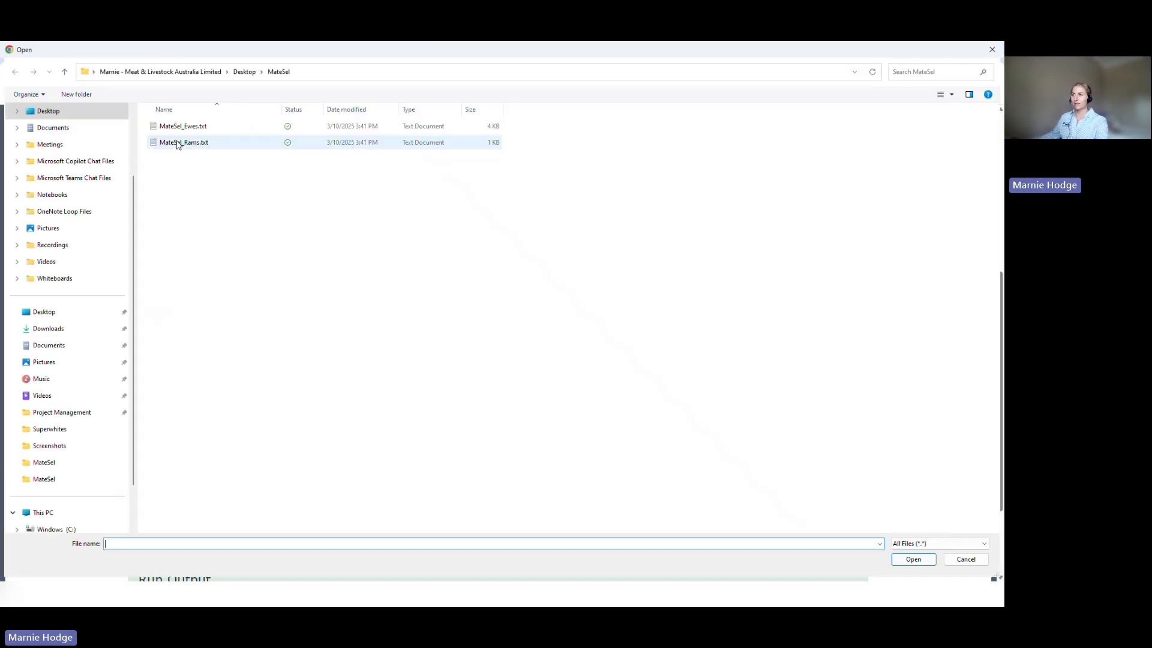
left_click(179, 144)
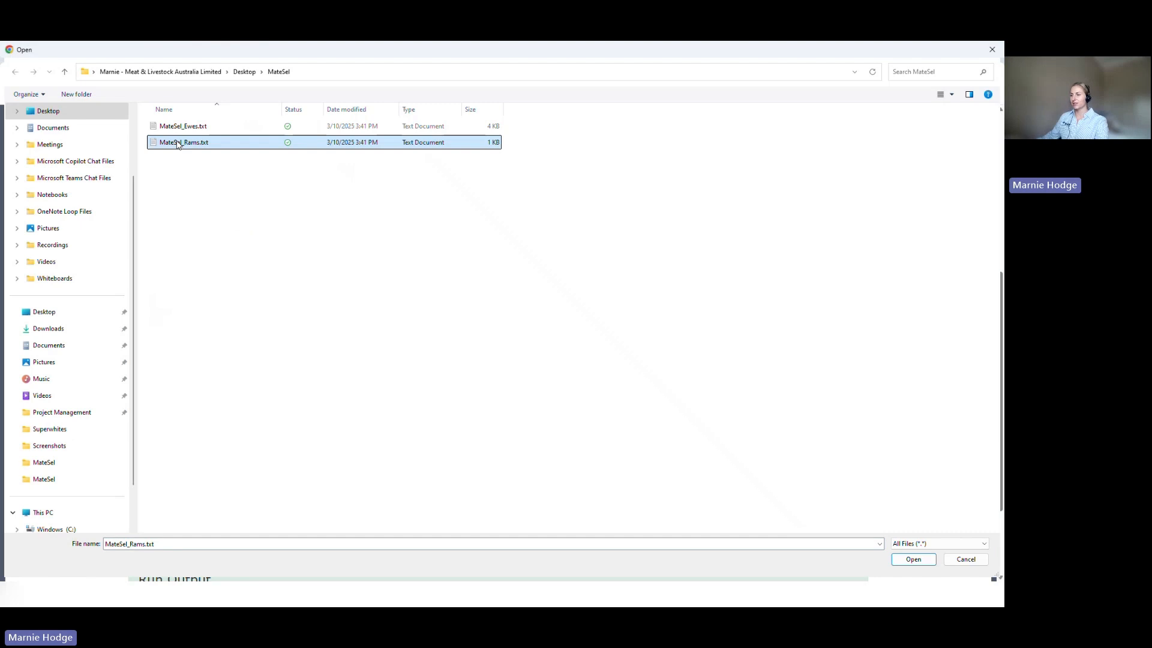
double_click(179, 144)
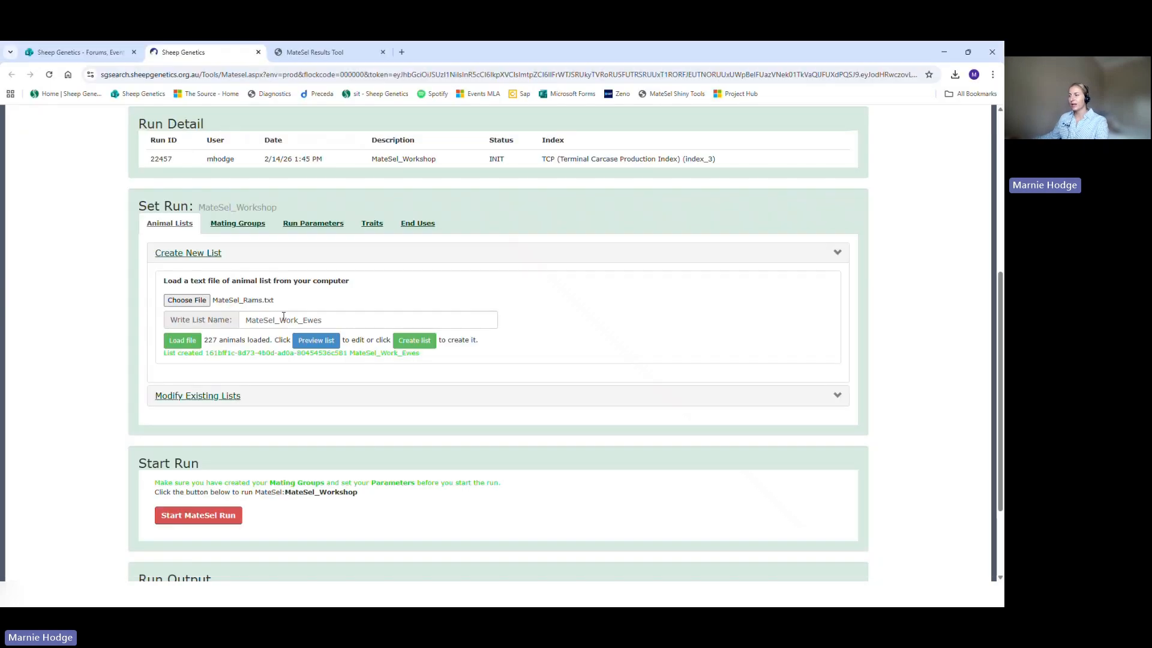
Step: Name the second animal list MateSel_Work_Rams and load the chosen rams file
left_click_drag(302, 322, 327, 323)
type("Rams")
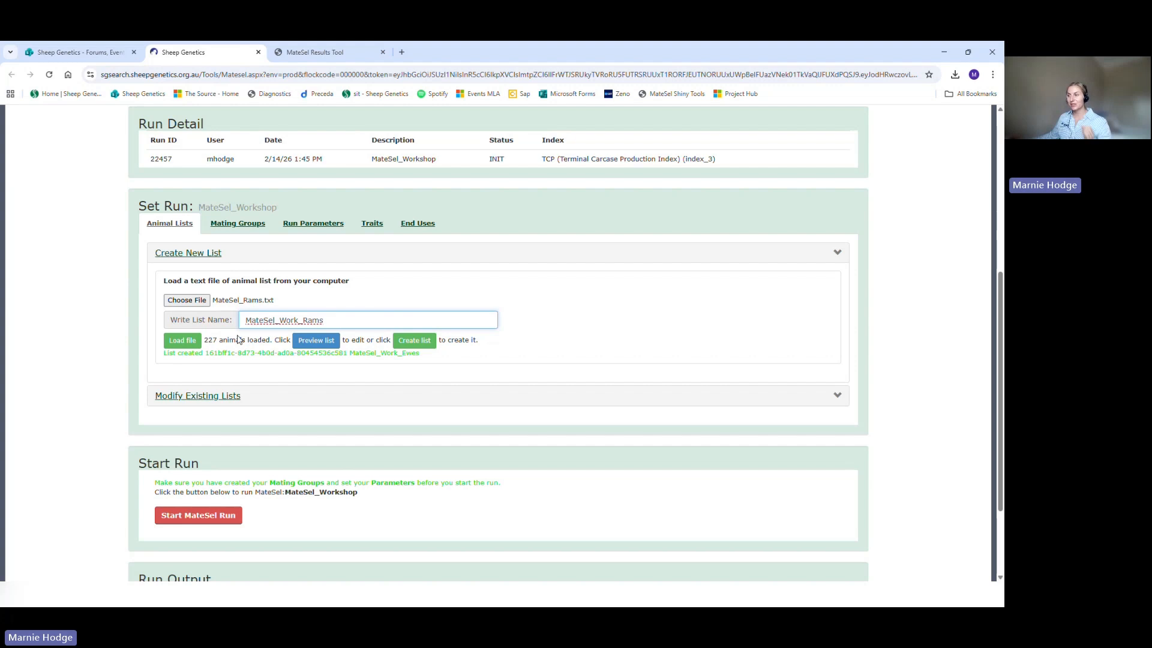
left_click(178, 342)
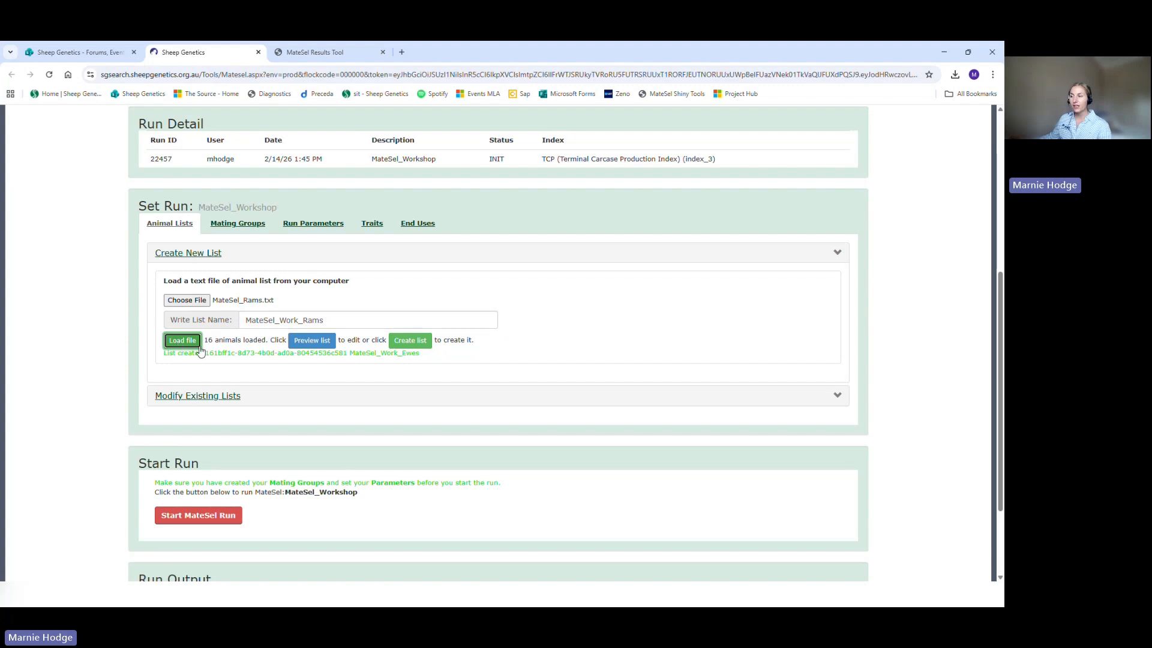
left_click_drag(207, 341, 213, 341)
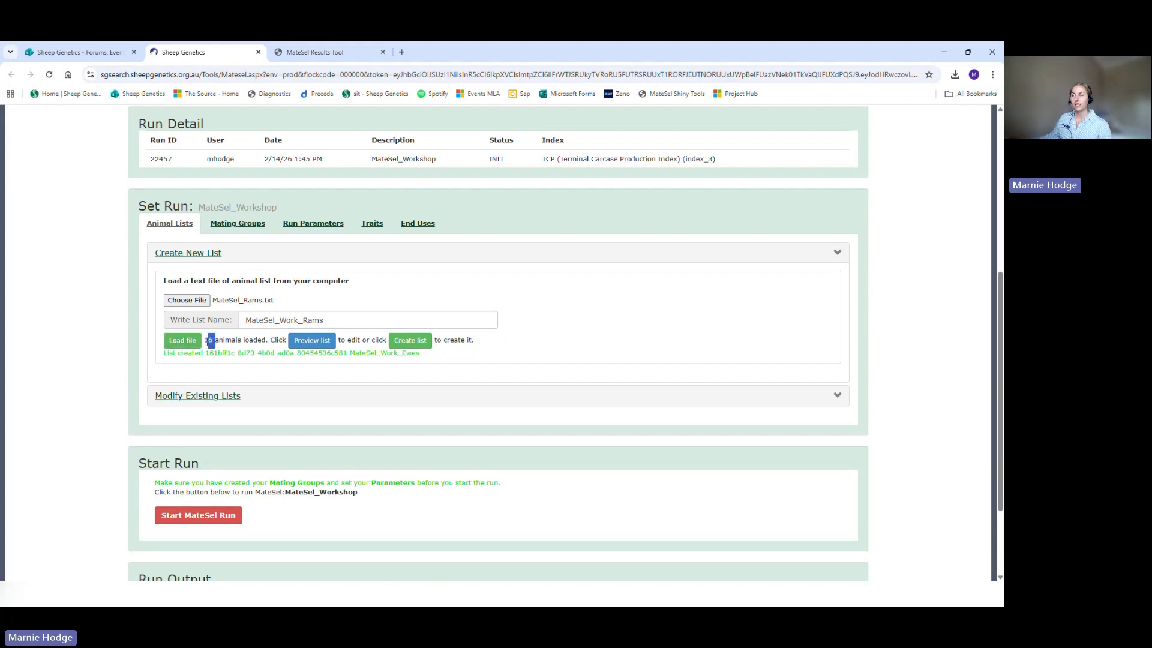
left_click(220, 341)
Step: Preview the loaded rams without editing any entries and create the MateSel_Work_Rams list
left_click(309, 341)
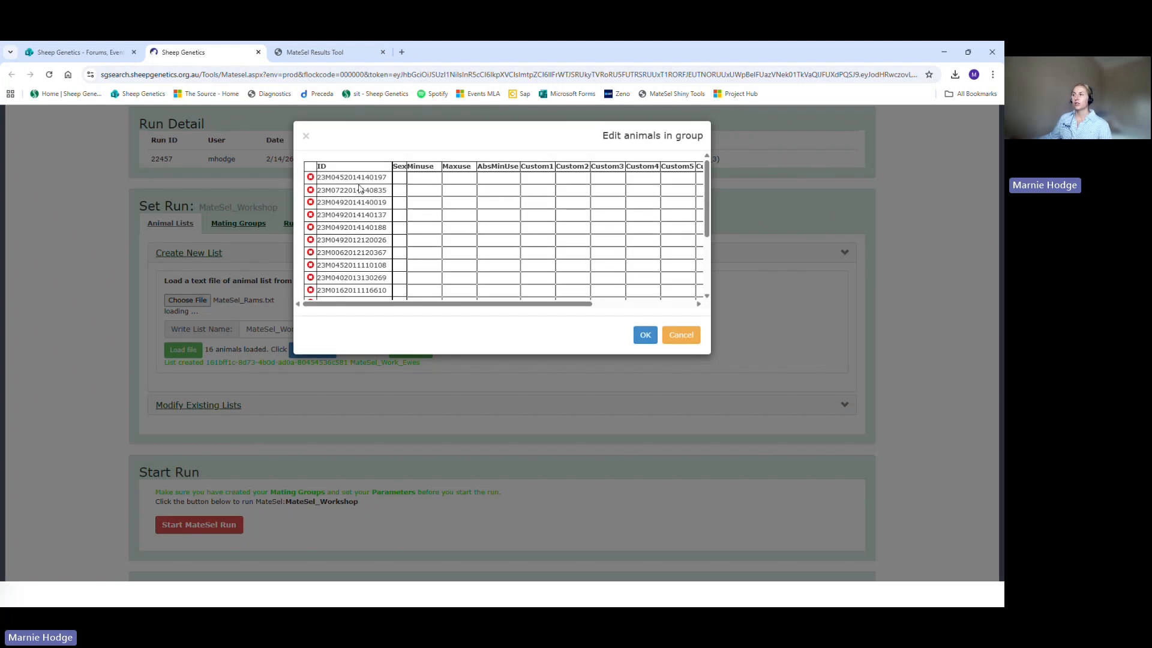
left_click(645, 337)
left_click(399, 342)
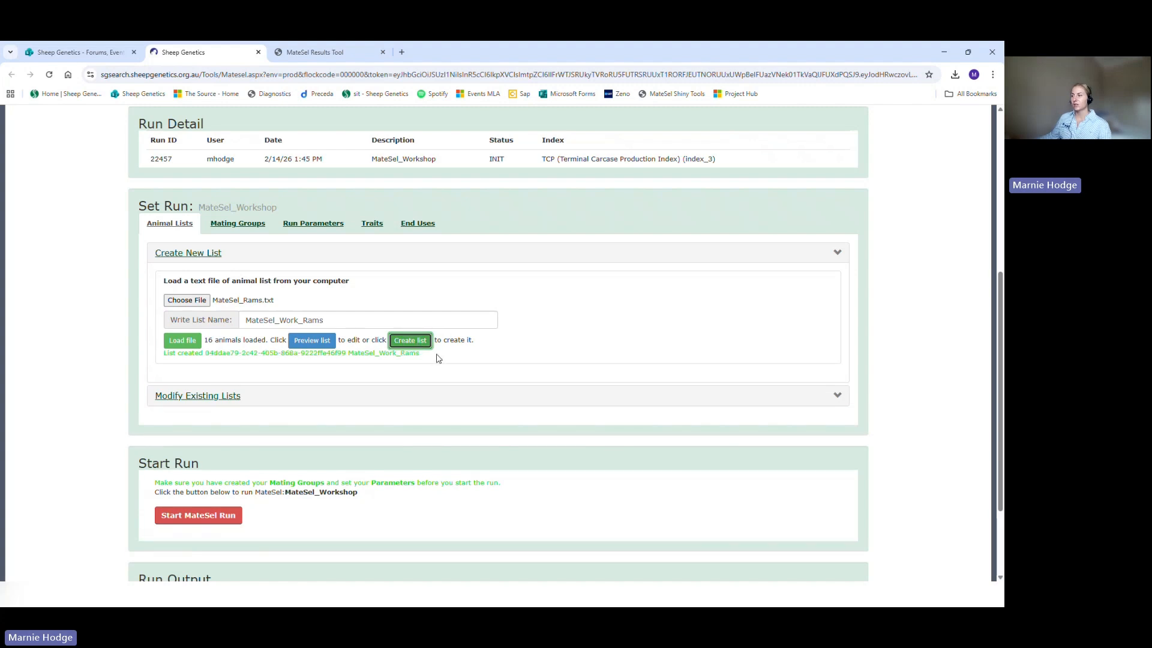
left_click_drag(436, 356, 355, 361)
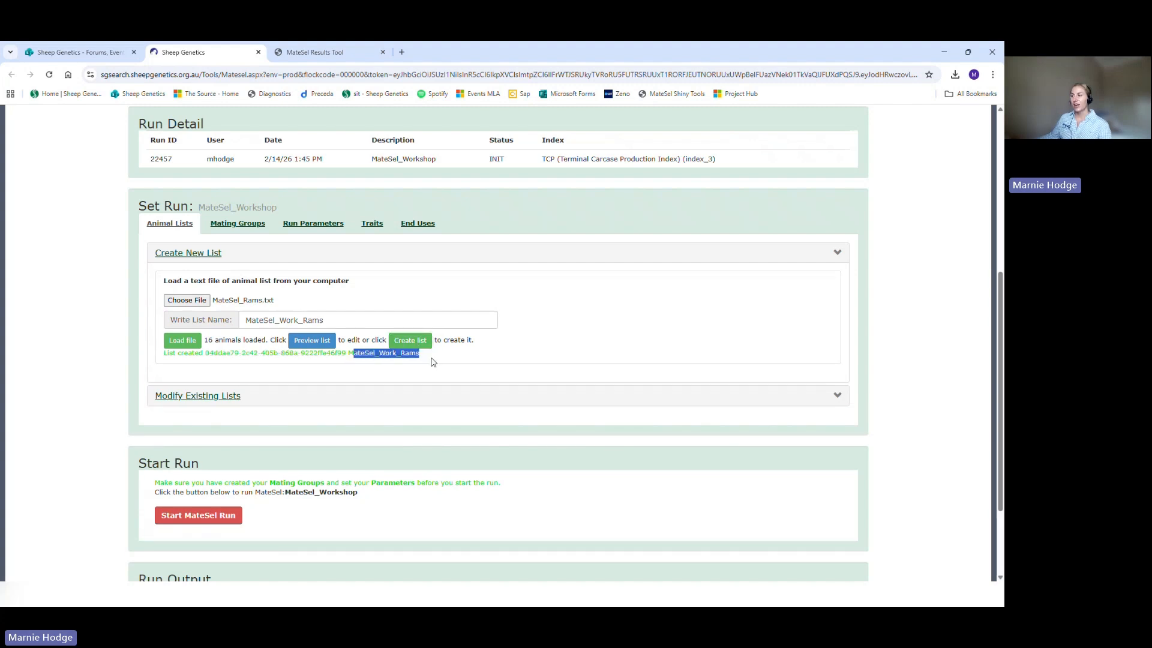
left_click(463, 359)
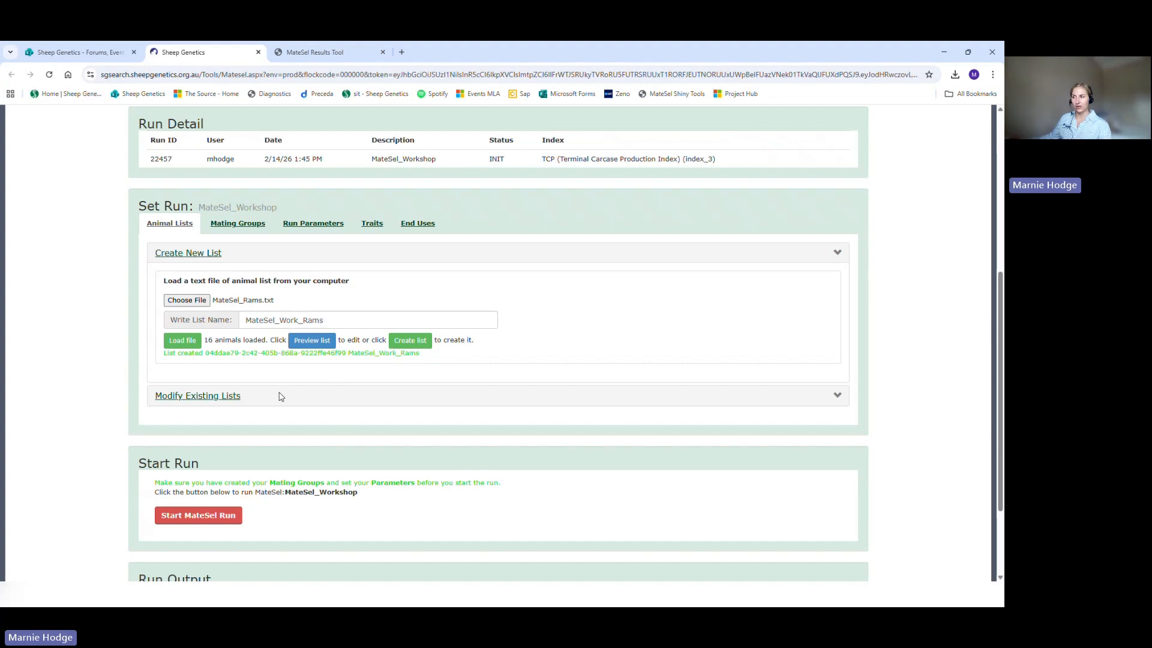
Step: Select MateSel_Work_Ewes among the existing lists for modification and request its animals for editing
left_click(201, 401)
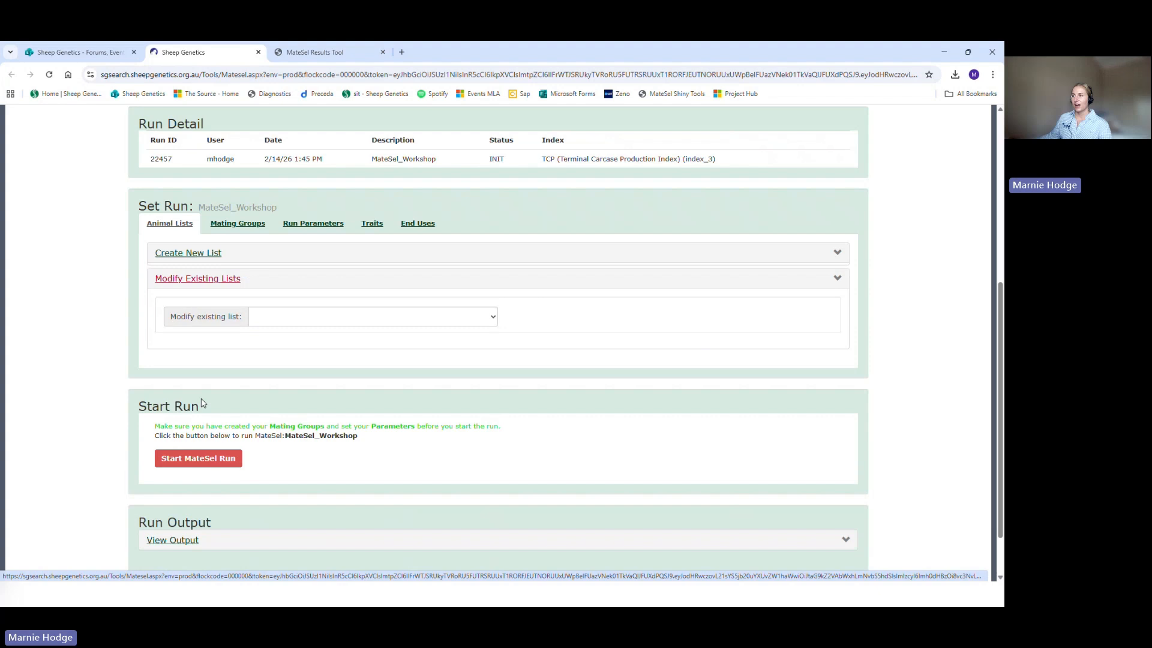
left_click(287, 317)
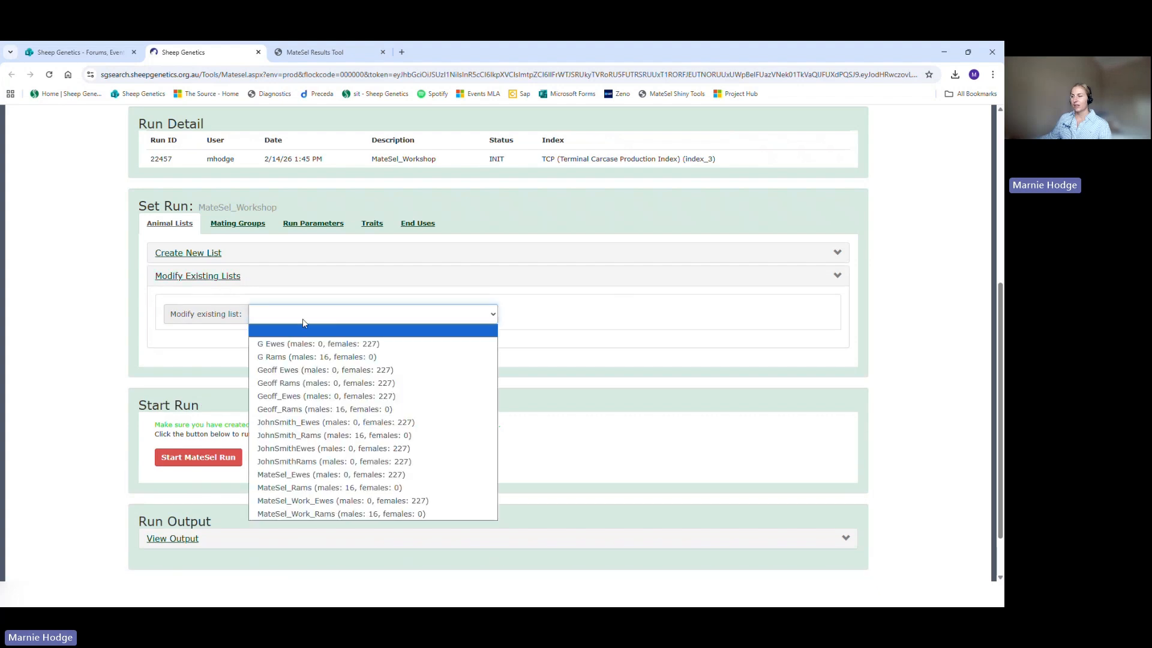
left_click(339, 501)
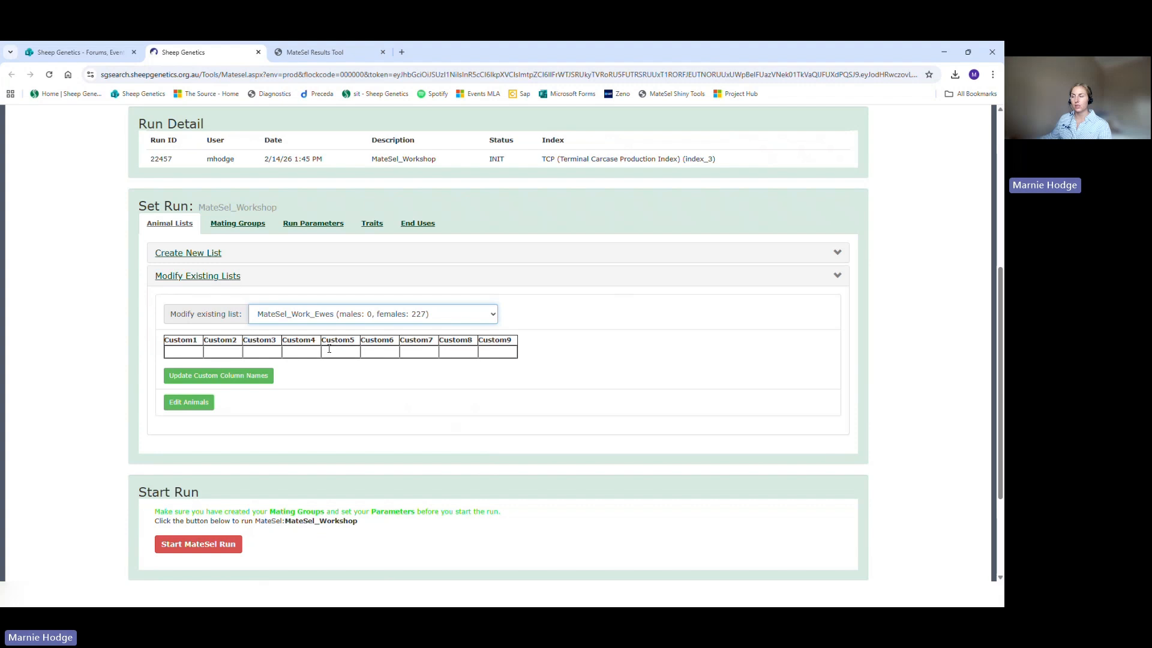
left_click(190, 406)
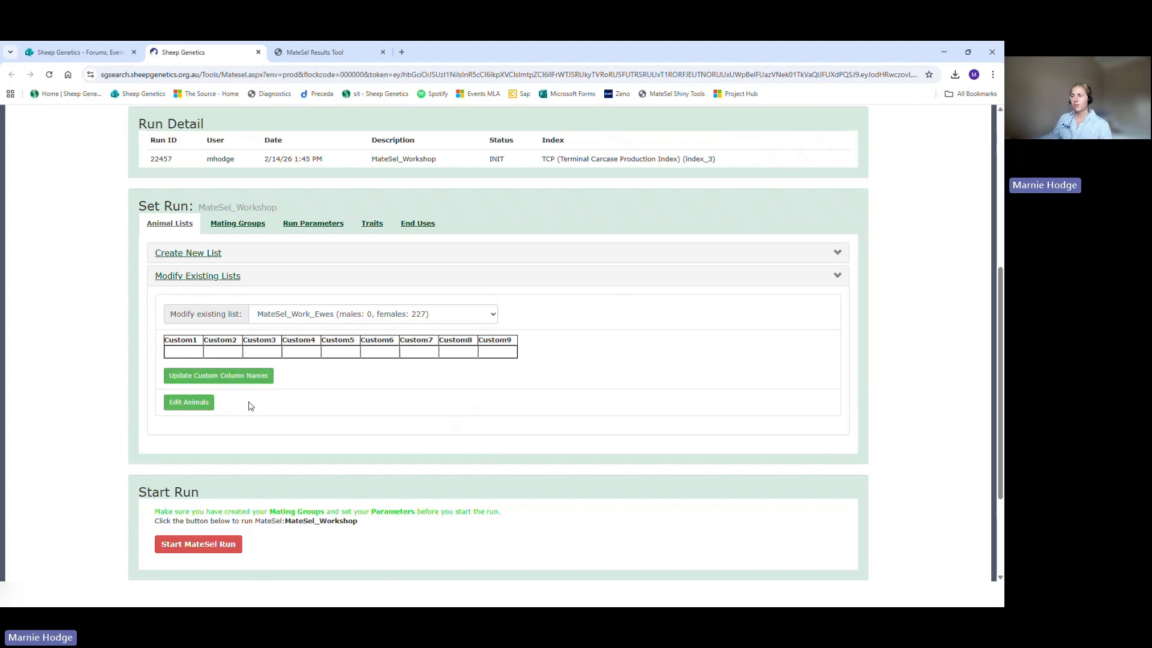
left_click(202, 408)
Step: Add the MateSel_Work_Rams list to the run as a male mating group
left_click(252, 231)
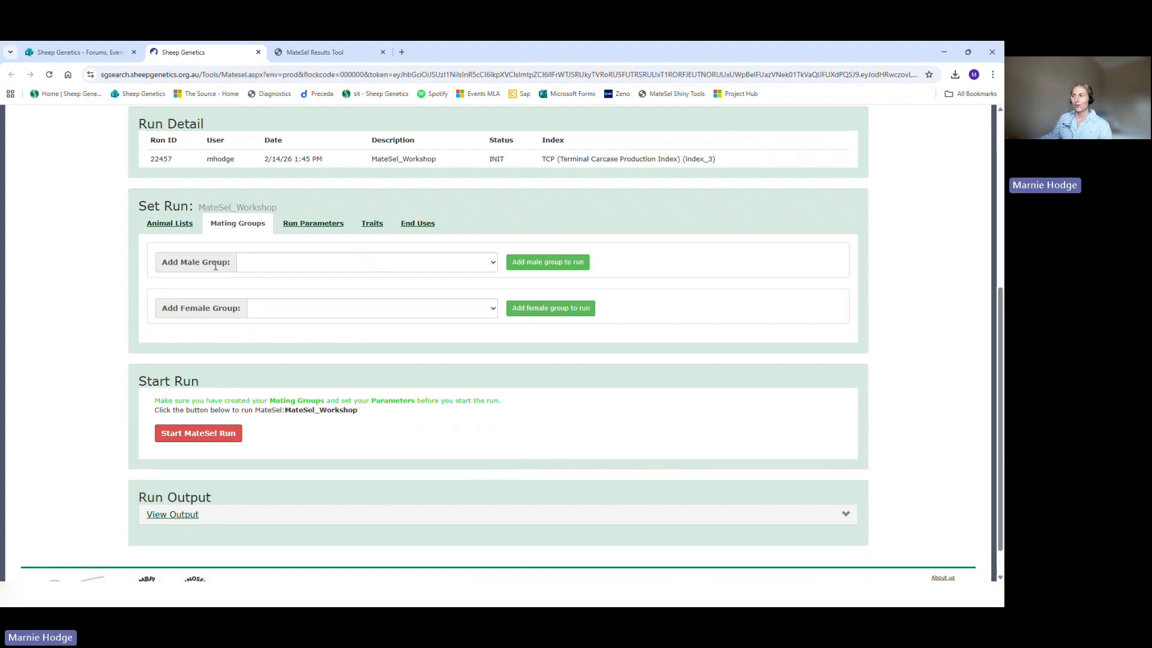
left_click(286, 267)
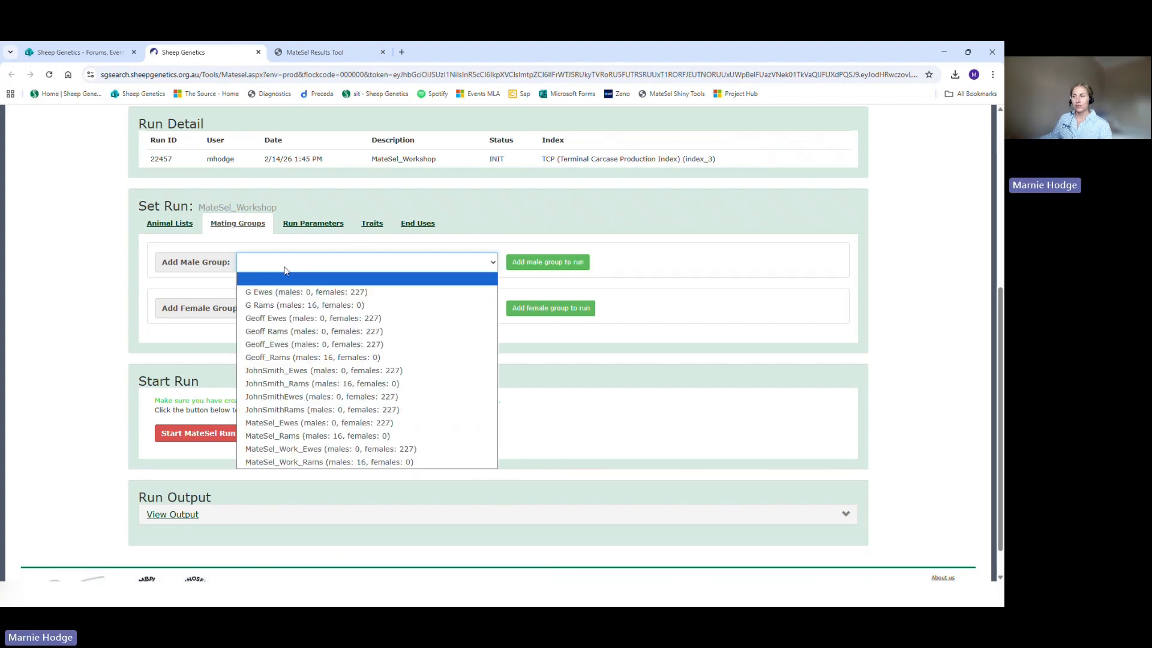
left_click(303, 462)
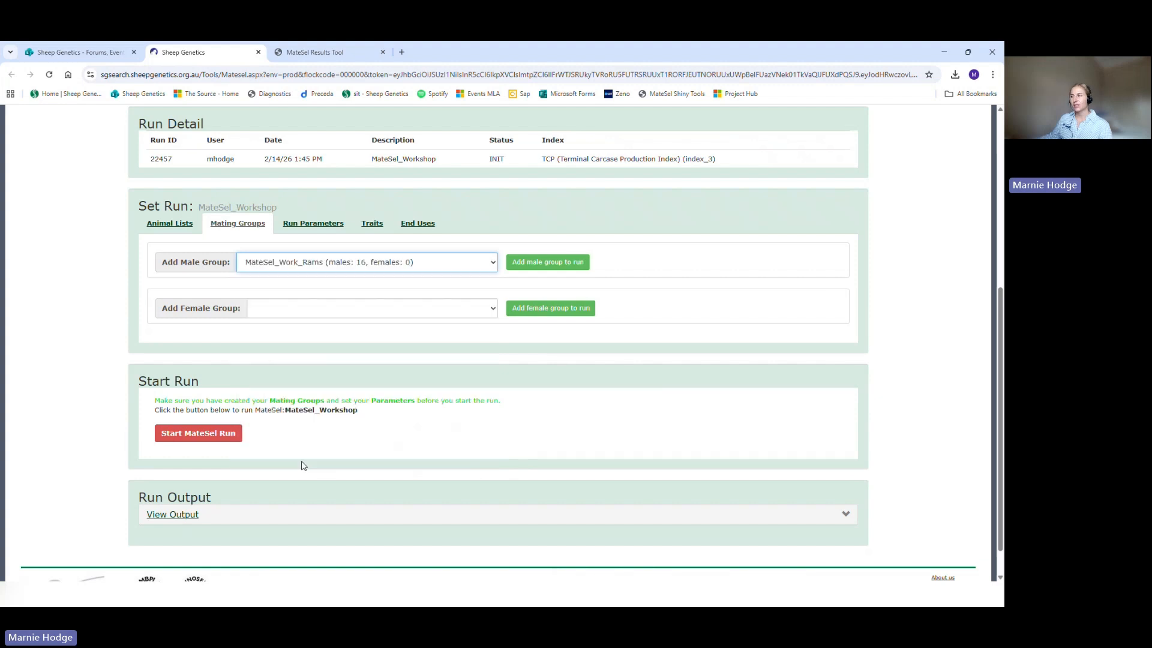
left_click(529, 269)
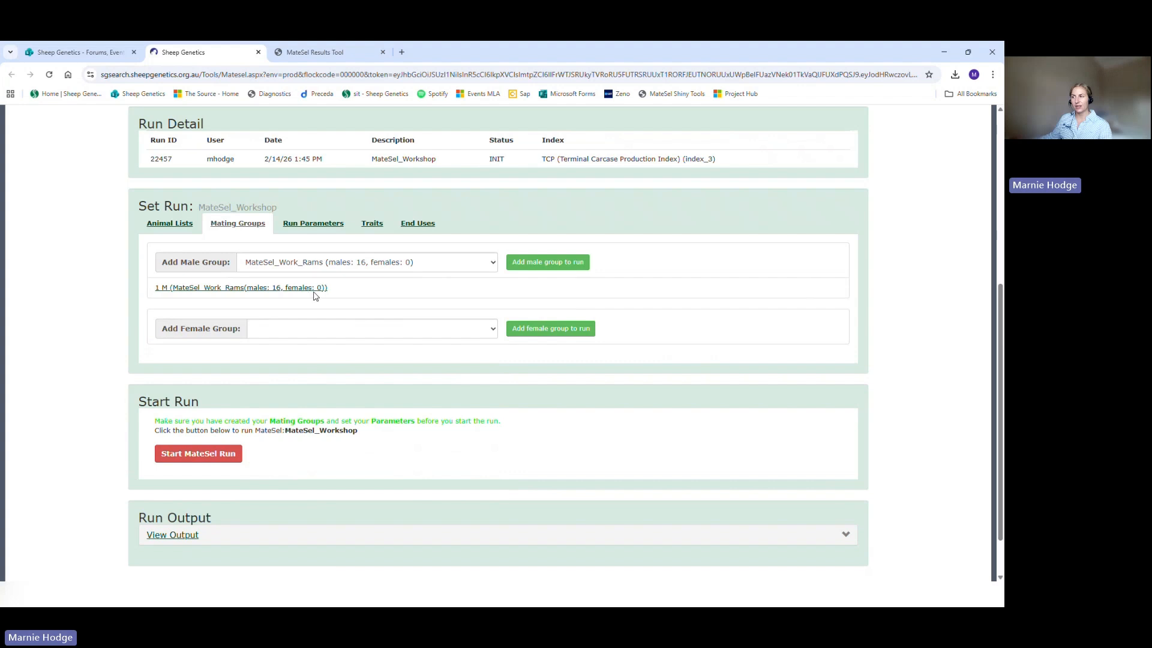
Step: Add the MateSel_Work_Ewes list to the run as a female mating group, dismissing the animal editor without changes
left_click(307, 332)
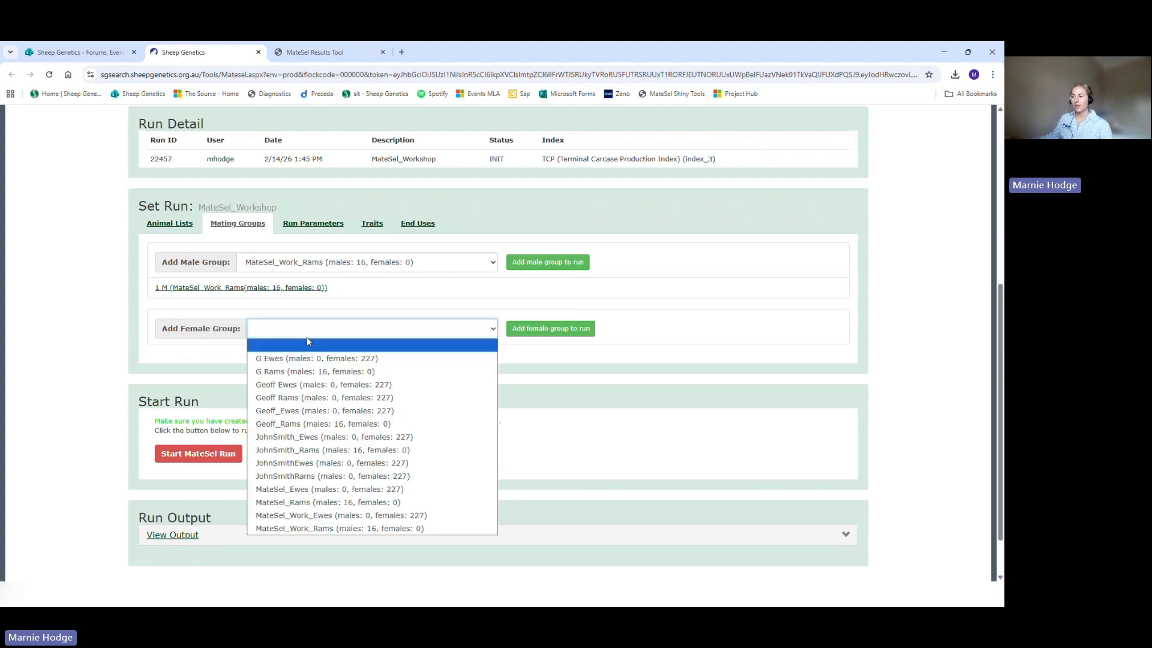
left_click(341, 516)
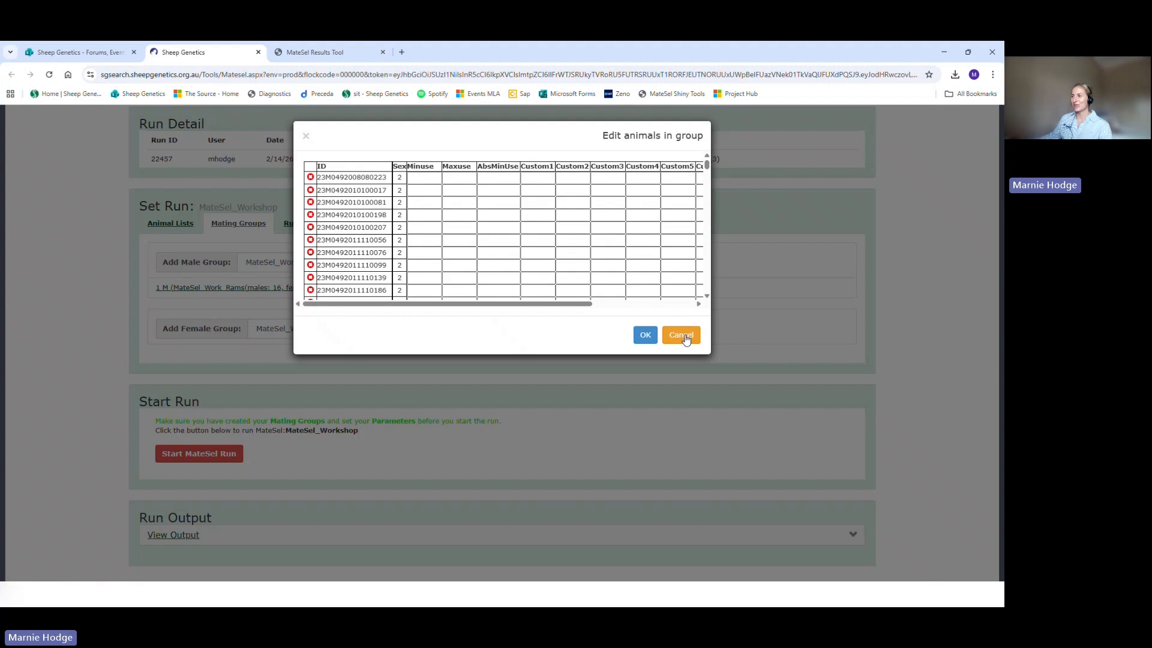
left_click(682, 335)
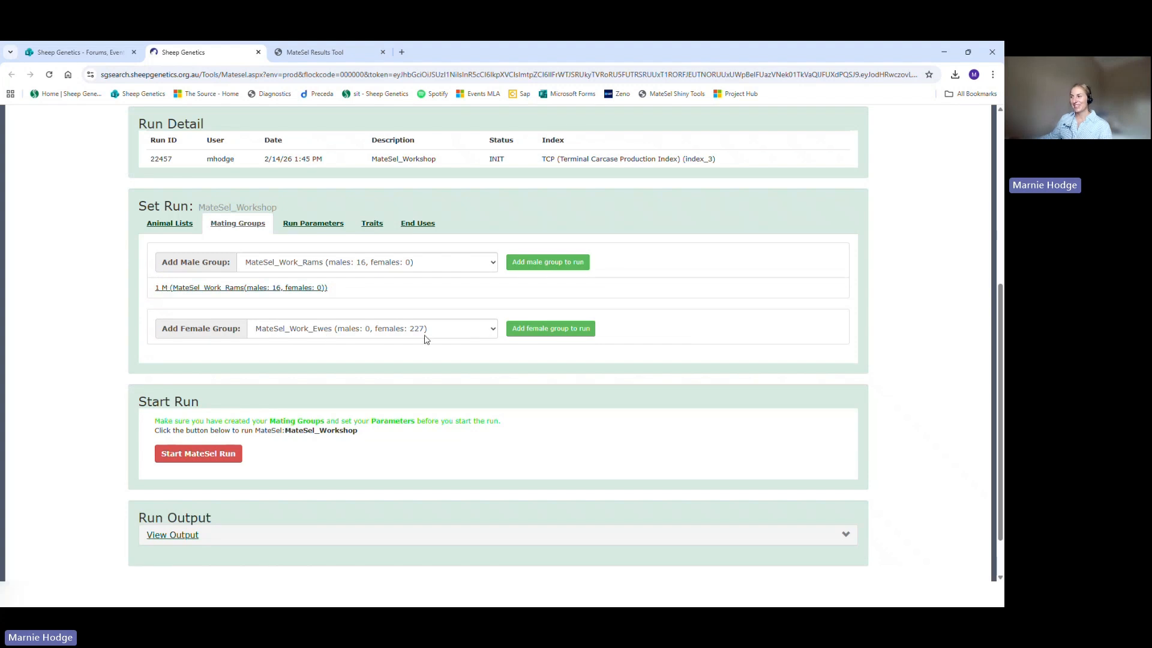
left_click(537, 337)
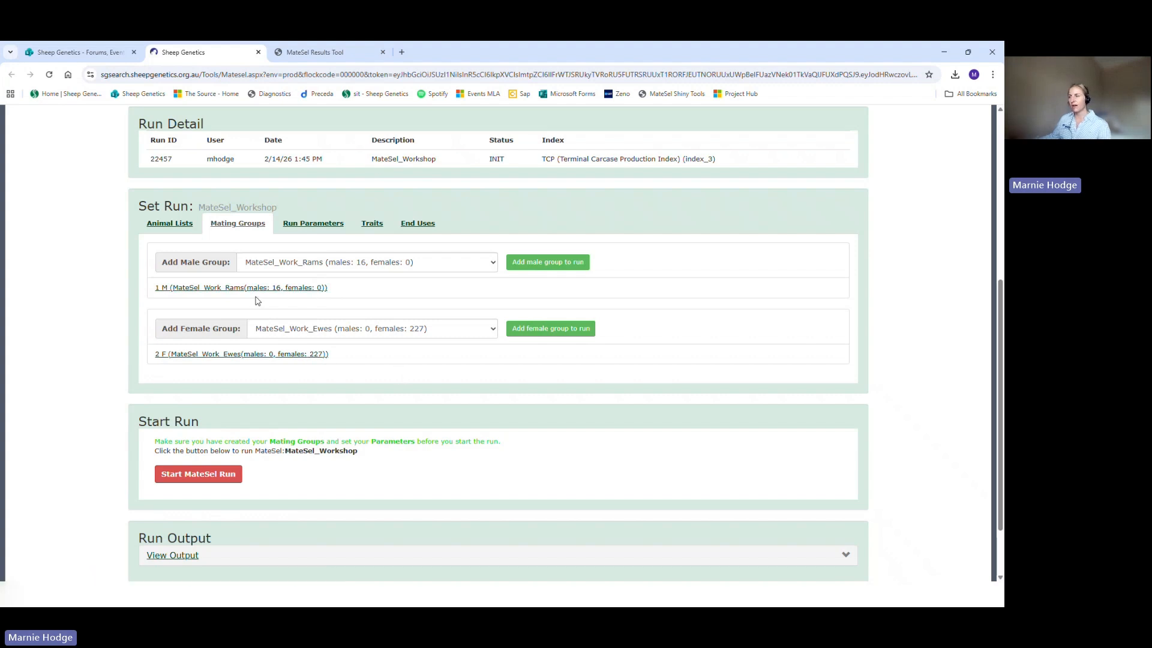
Step: Link the MateSel_Work_Rams male group with the MateSel_Work_Ewes female group
left_click(206, 291)
left_click_drag(207, 291, 241, 349)
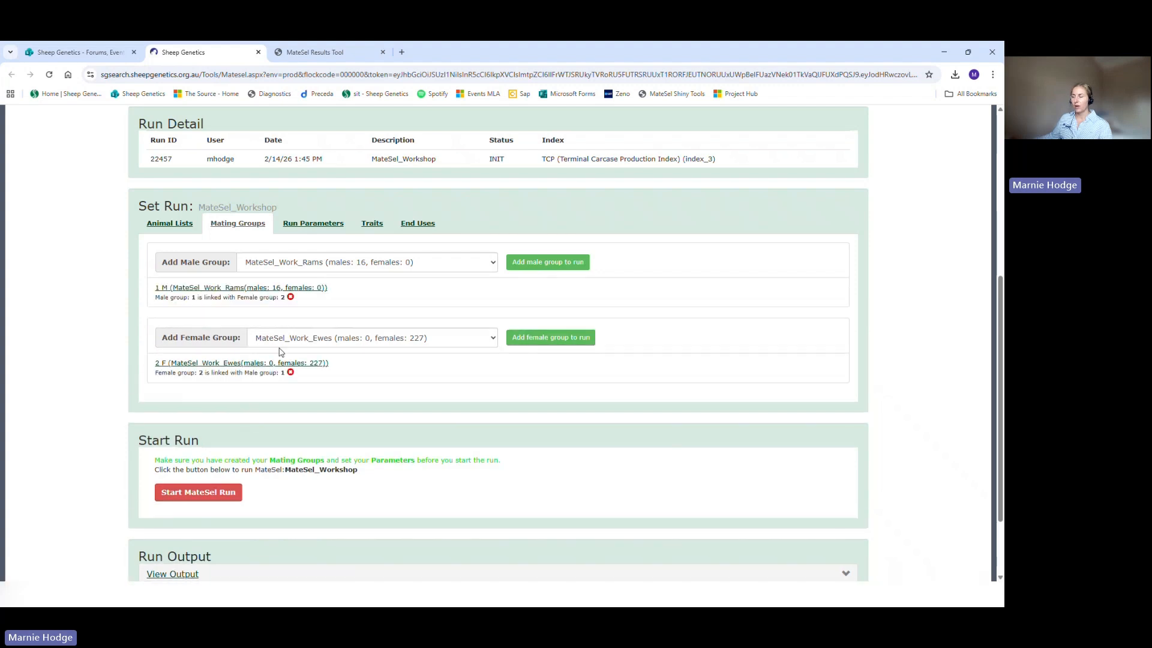
left_click_drag(151, 304, 287, 306)
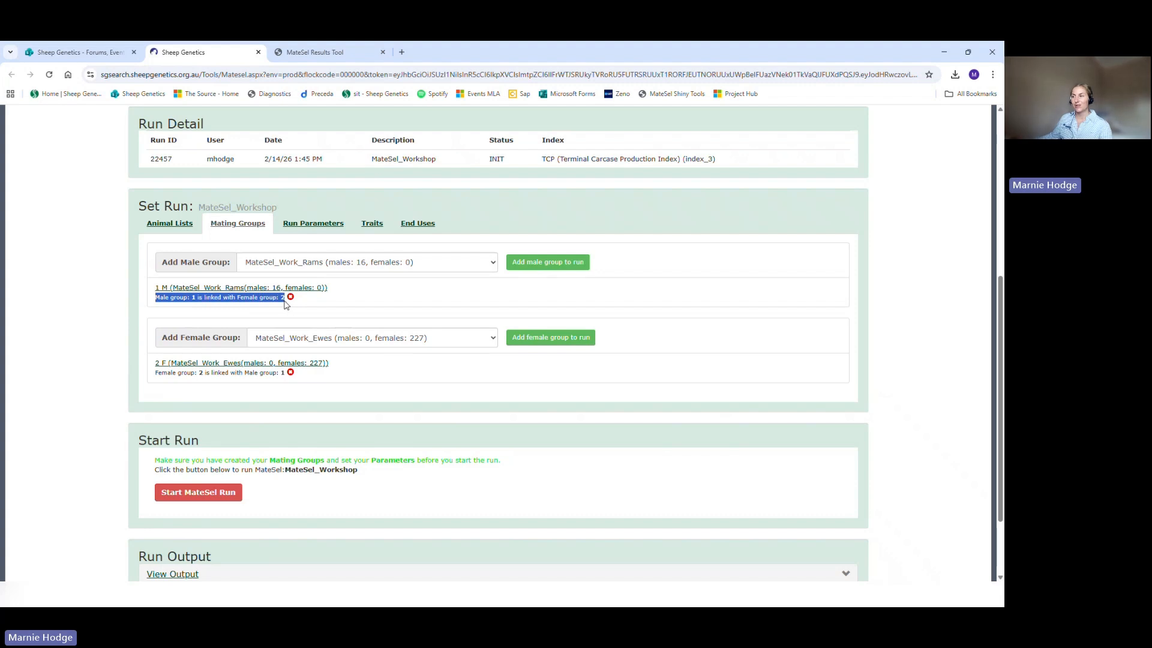
left_click(57, 316)
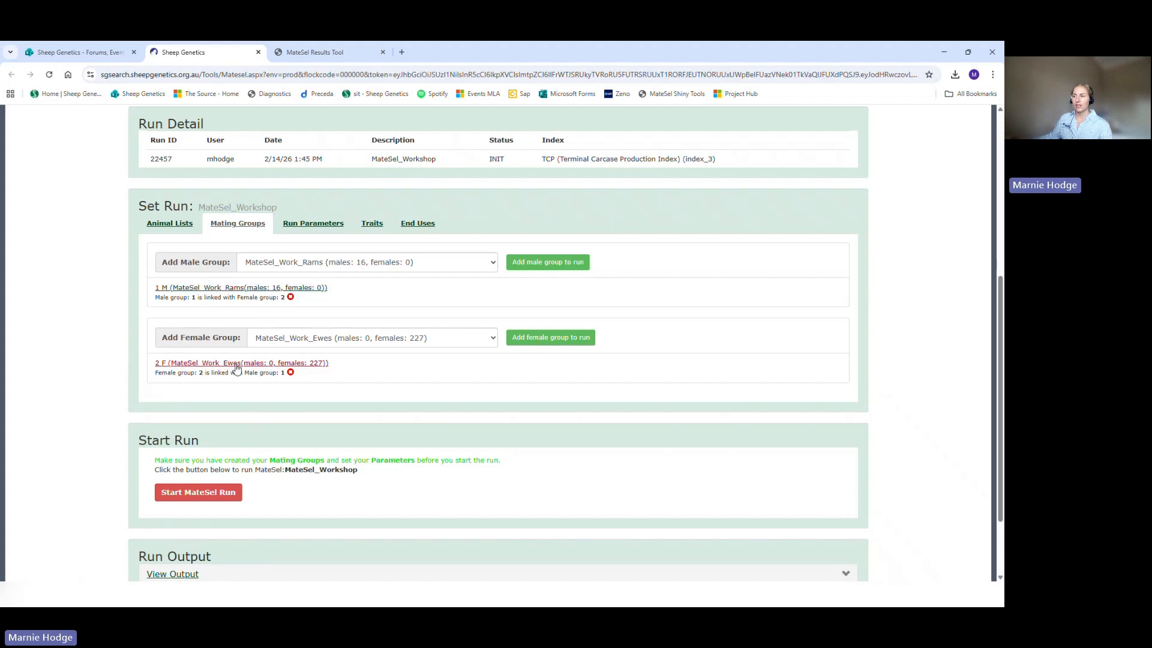
Step: Open the settings of the MateSel_Work_Rams mating group and set the minimum use to 20
left_click(257, 288)
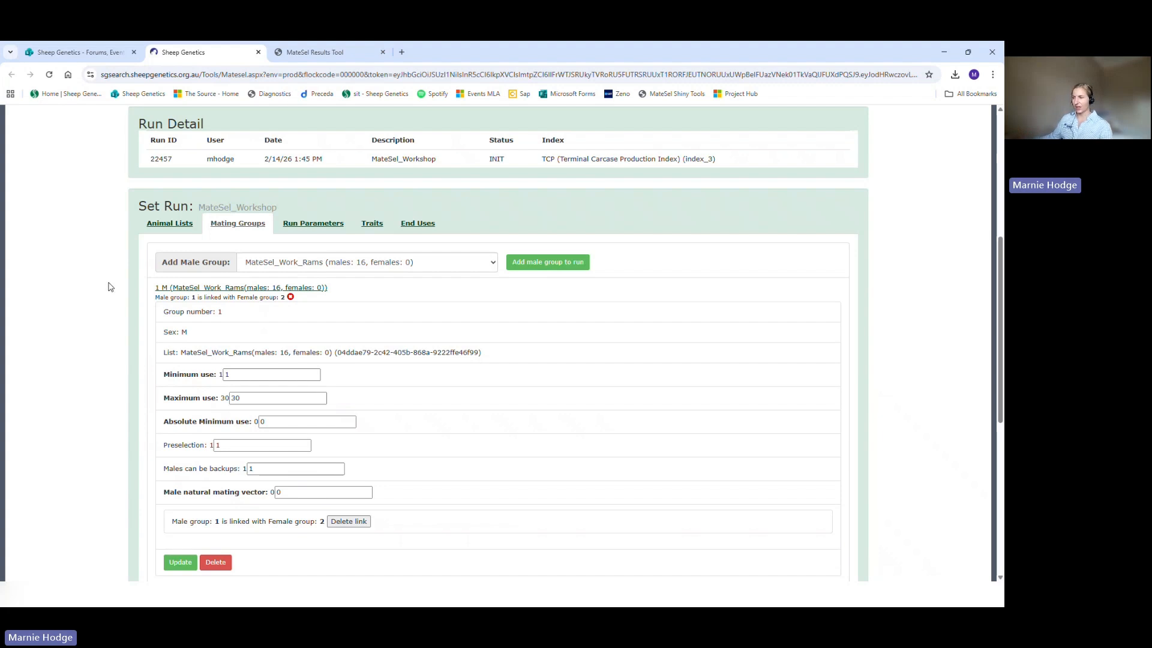
scroll(145, 280, "down", 1)
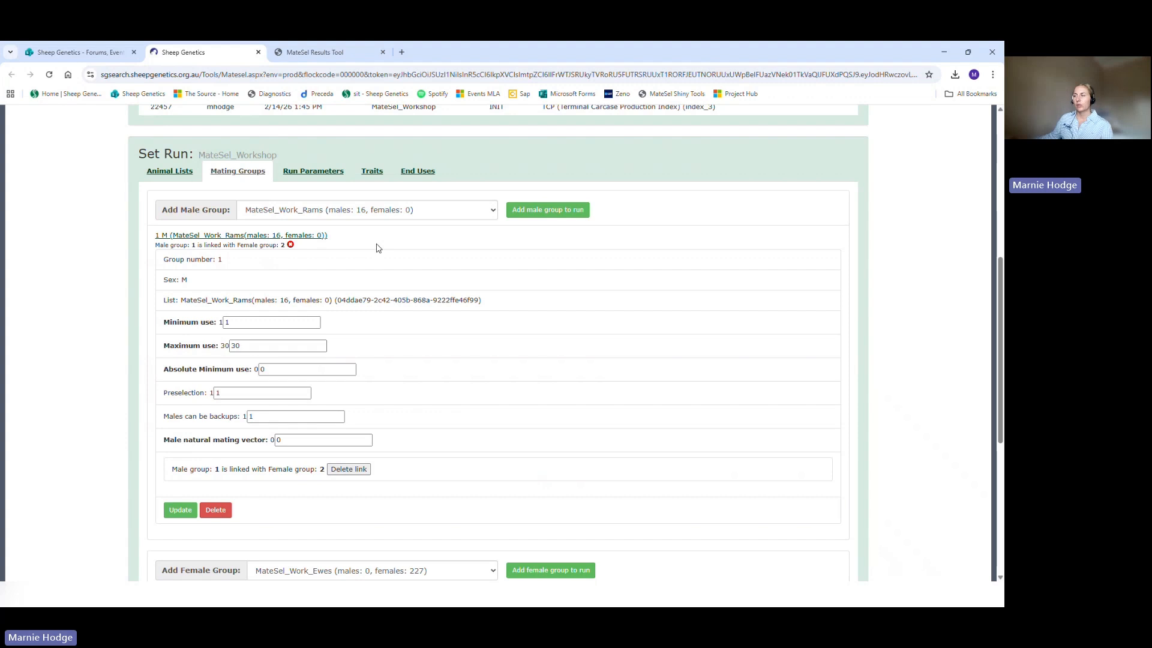
scroll(378, 247, "down", 1)
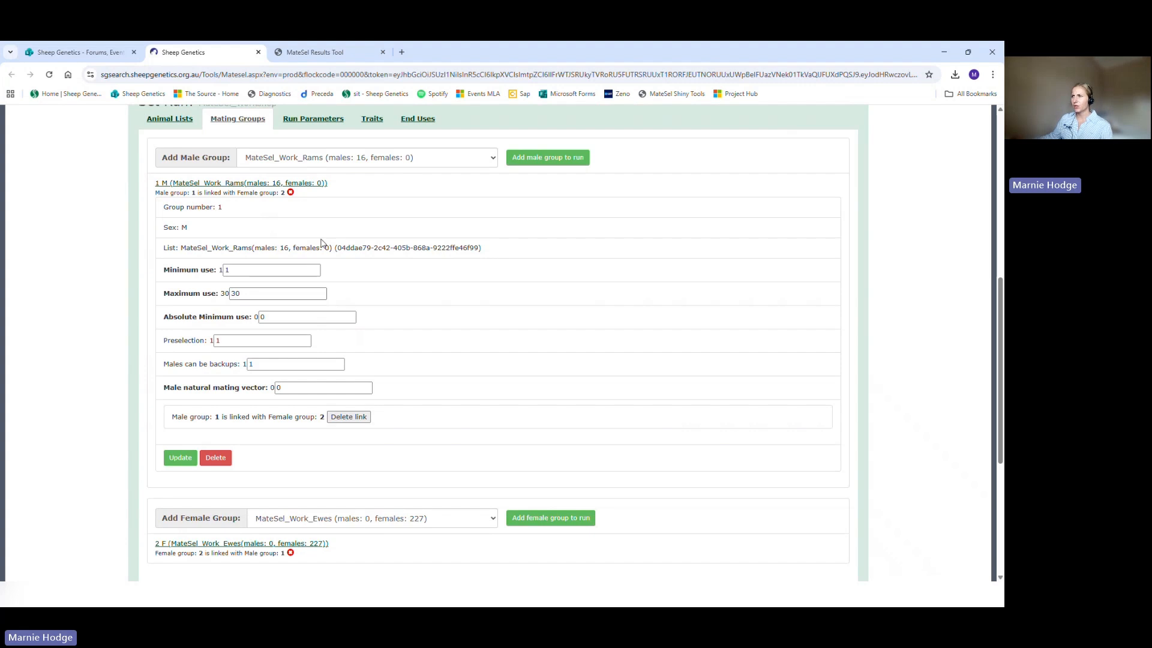
double_click(220, 207)
left_click(183, 227)
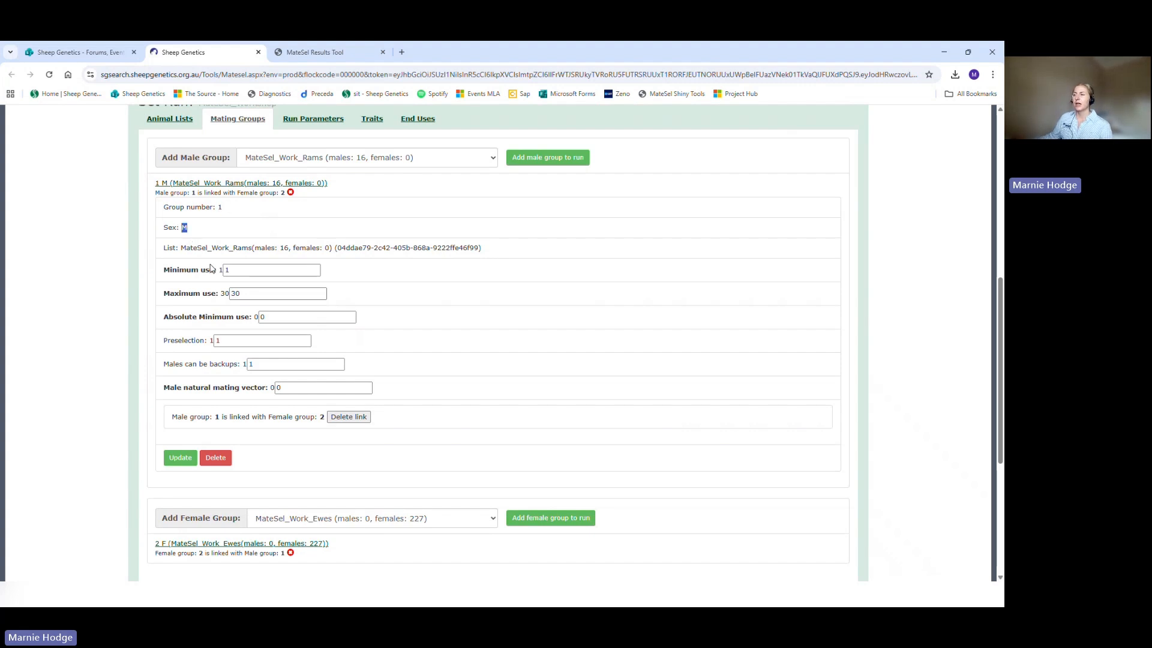
mouse_move(190, 269)
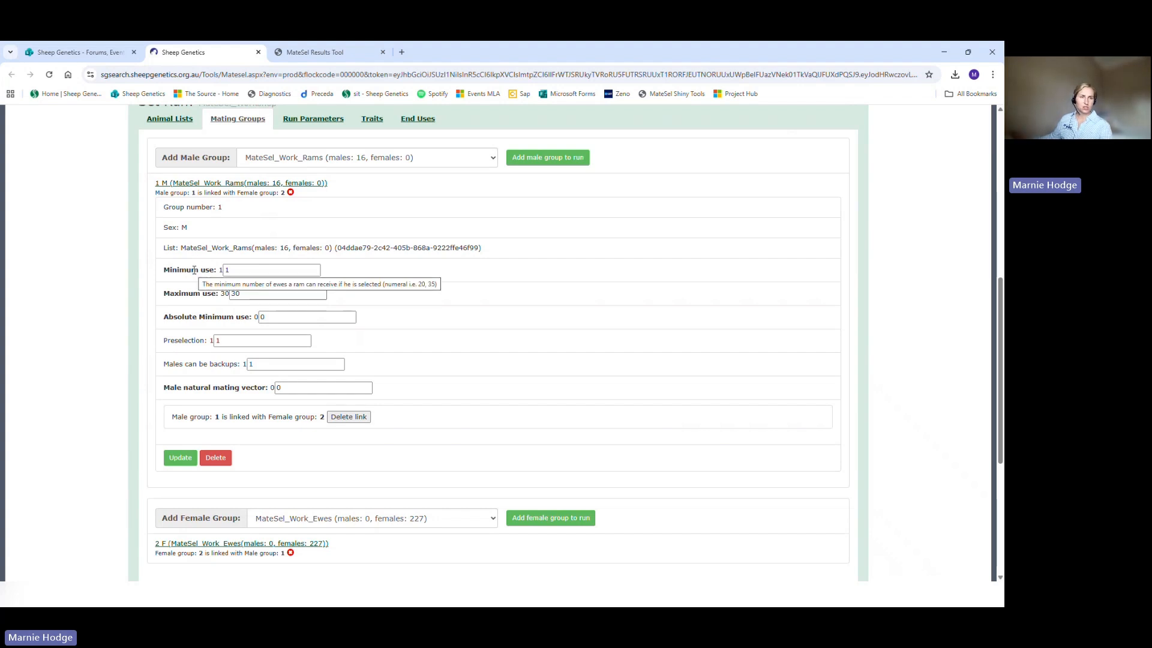
left_click_drag(239, 271, 216, 281)
type("20")
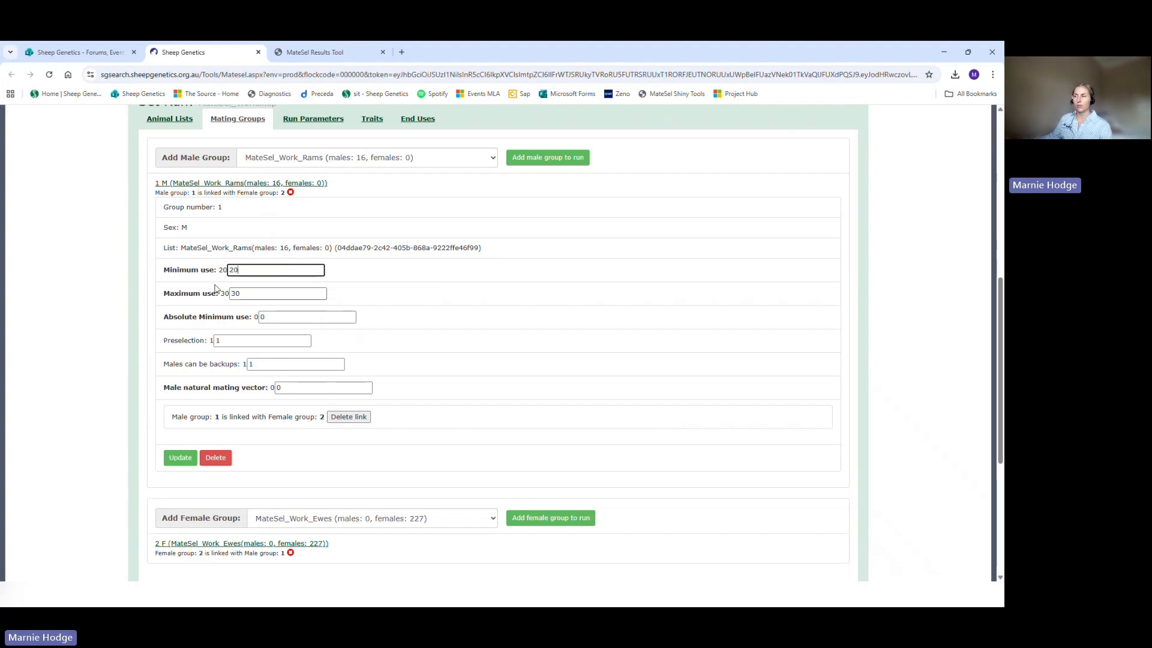
left_click(216, 289)
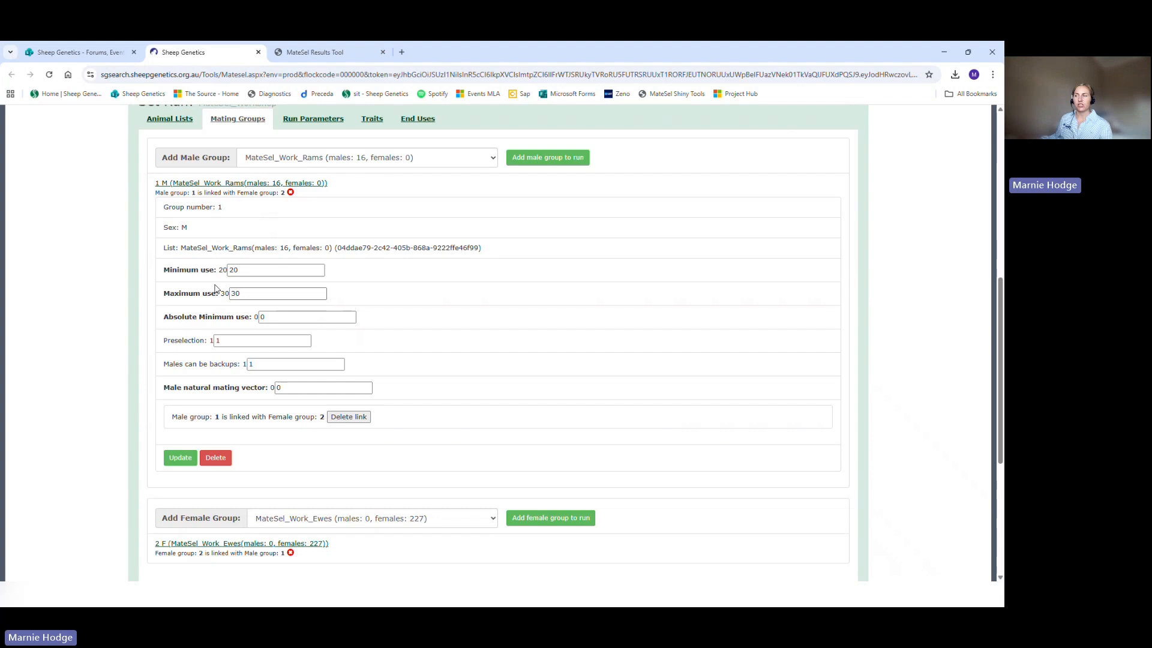
Step: Set the maximum use of the MateSel_Work_Rams mating group to 40
left_click(244, 293)
double_click(244, 293)
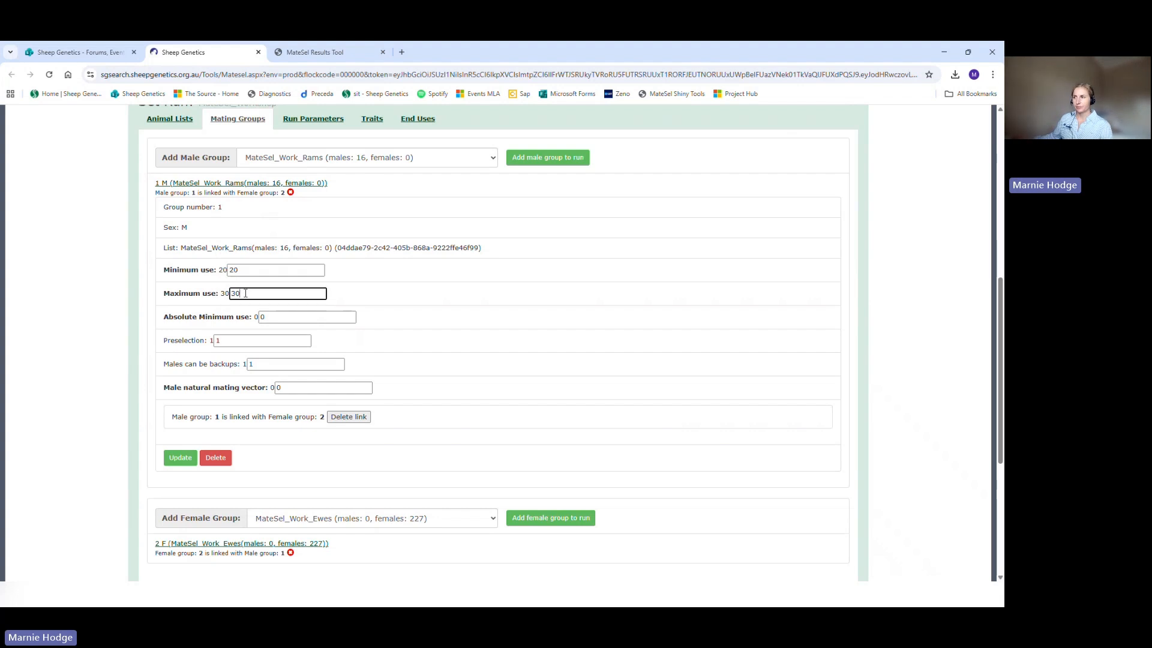
type("40")
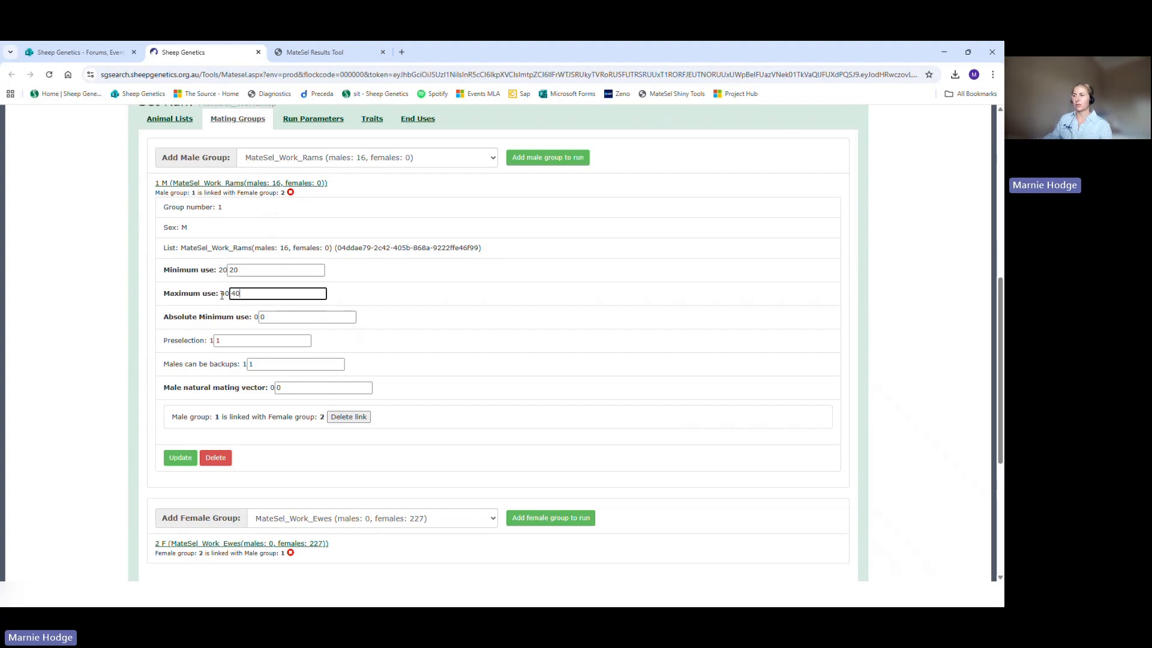
left_click(210, 309)
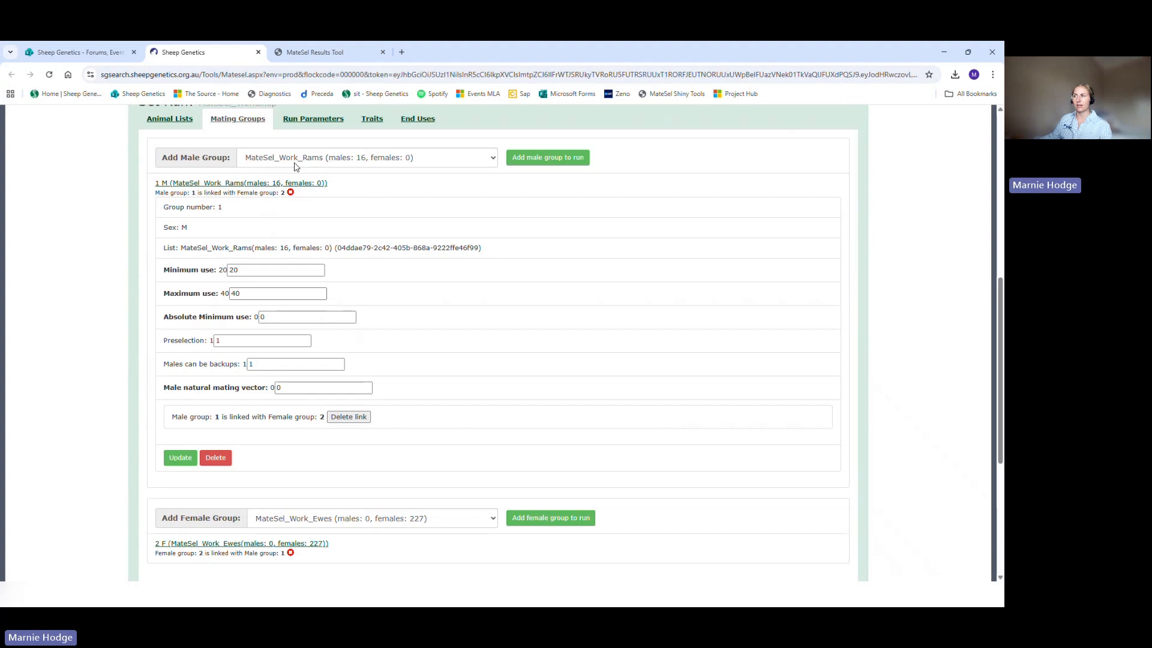
Step: Set Males can be backups to 1 for the MateSel_Work_Rams mating group and save the group's settings
mouse_move(180, 291)
mouse_move(264, 364)
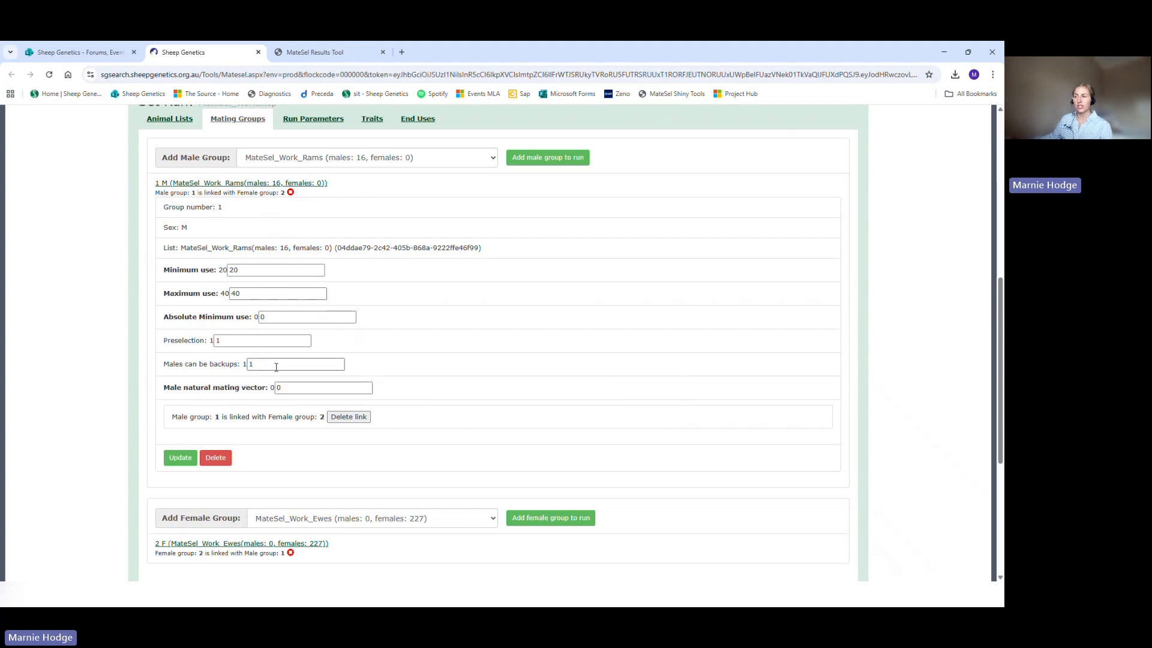
left_click(276, 367)
key("BackSpace")
type("0")
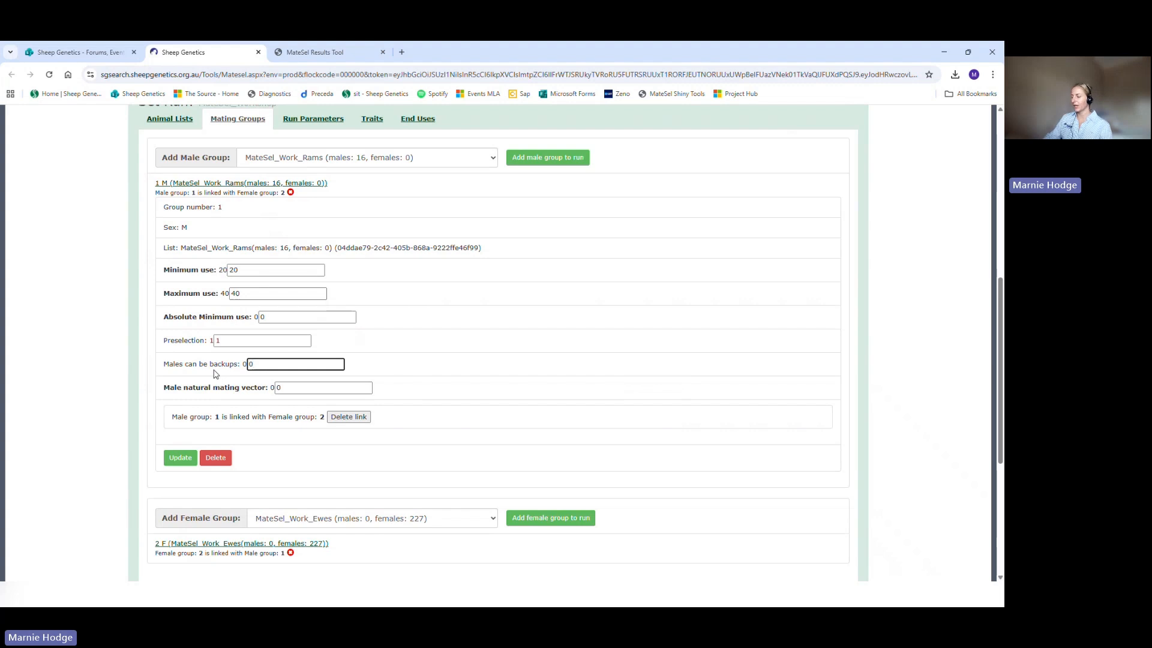
key("BackSpace")
type("1")
left_click(215, 374)
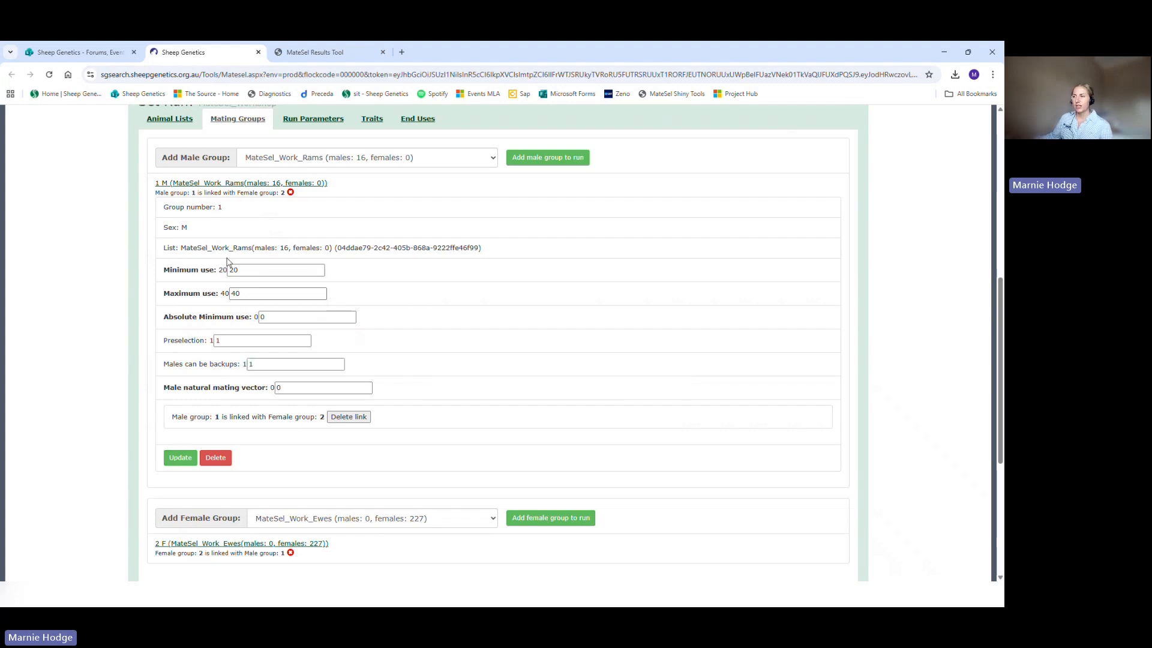
left_click(174, 459)
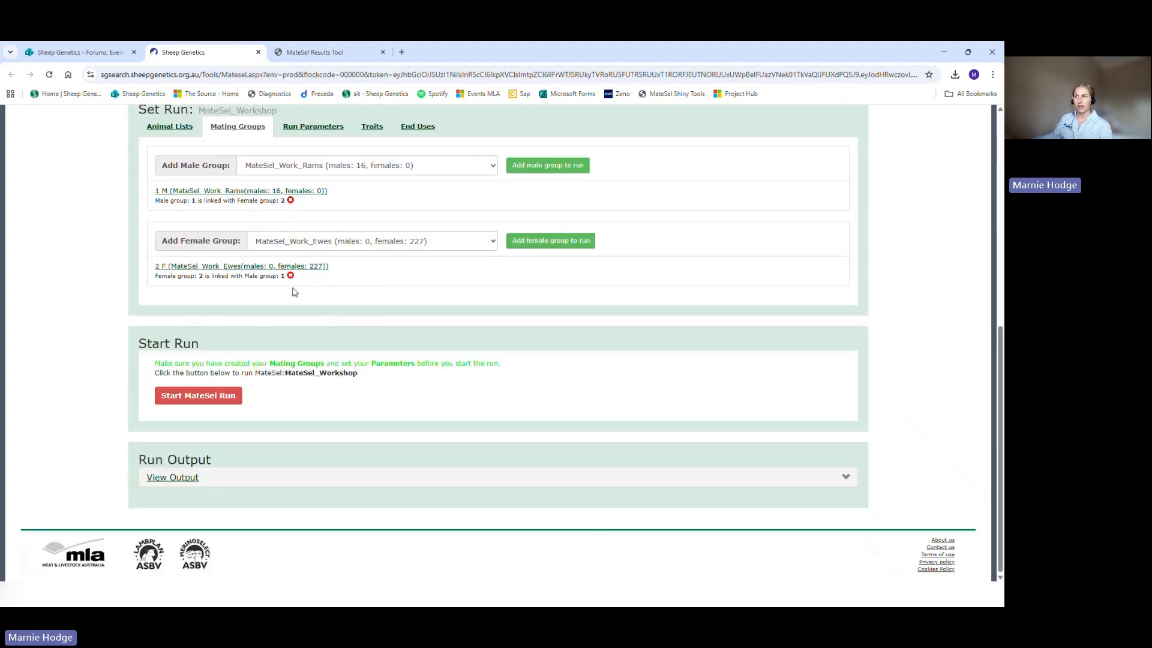
Step: Open the MateSel_Work_Ewes mating group's settings and set the number of matings or selection proportion value to 200
left_click(196, 266)
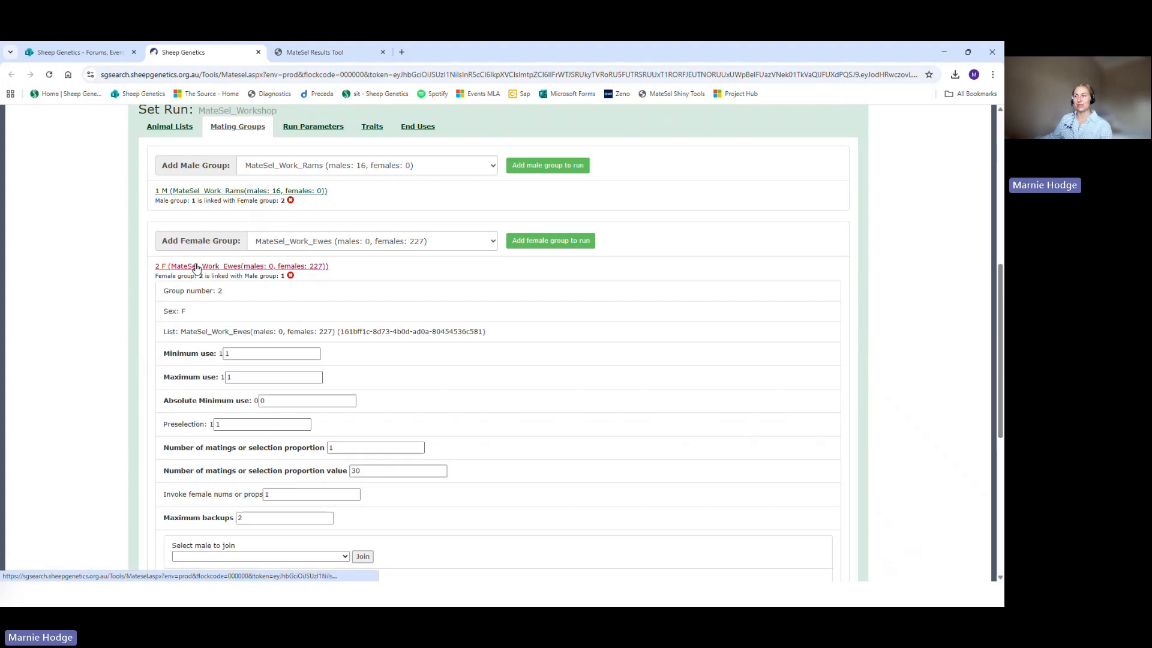
scroll(197, 268, "down", 2)
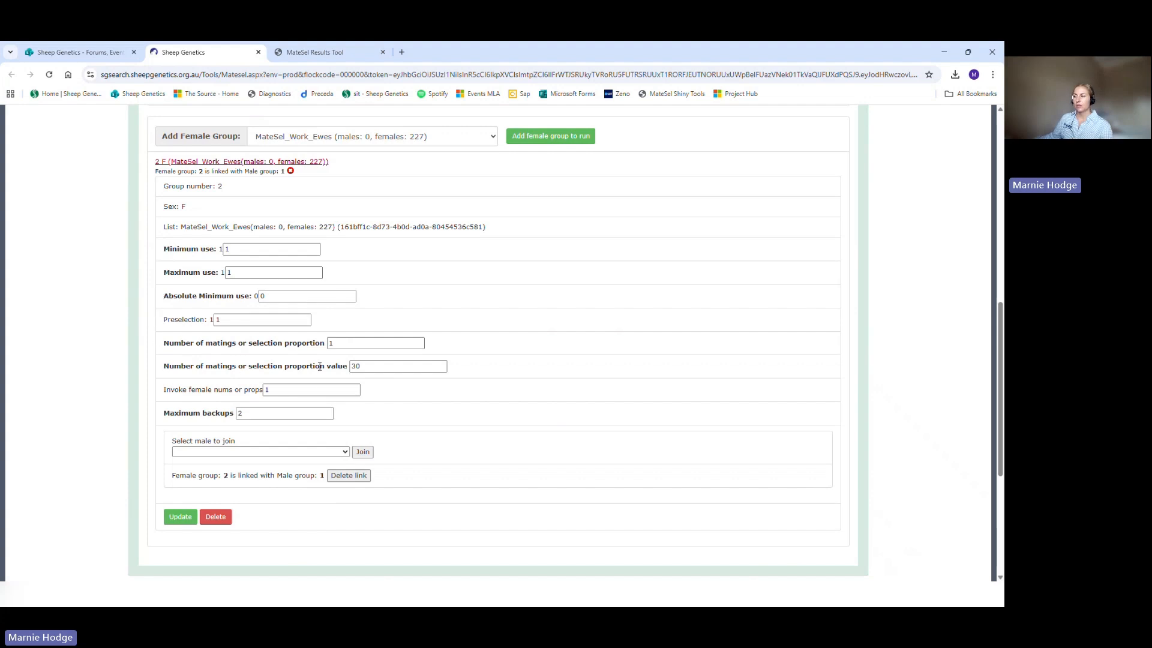
mouse_move(320, 367)
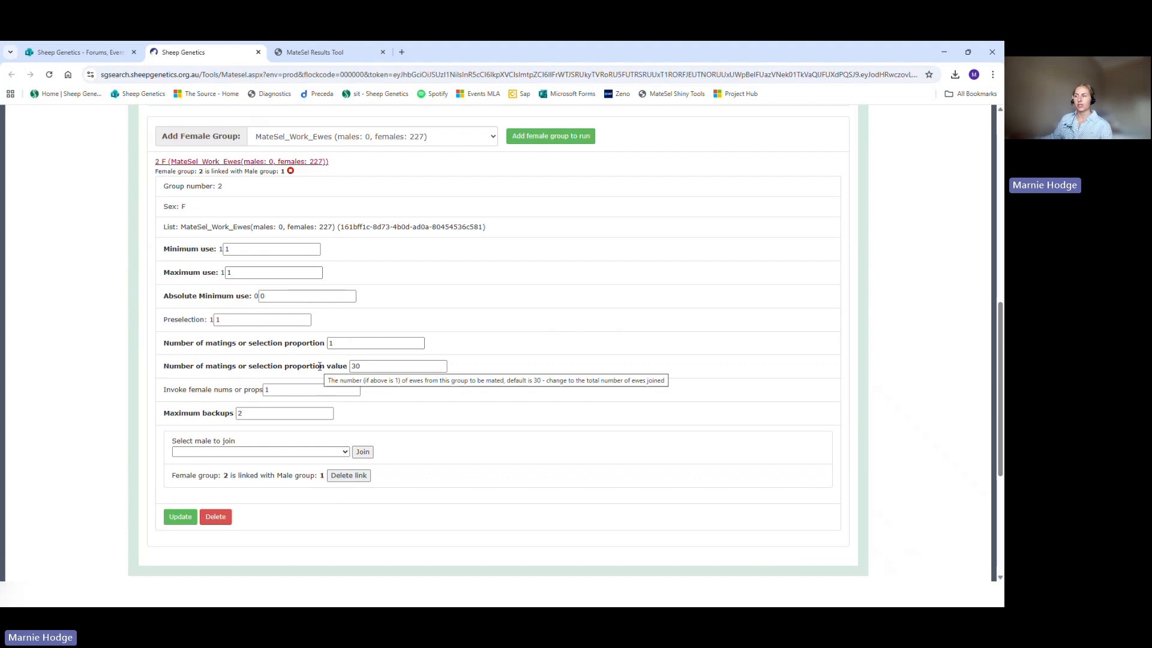
double_click(357, 366)
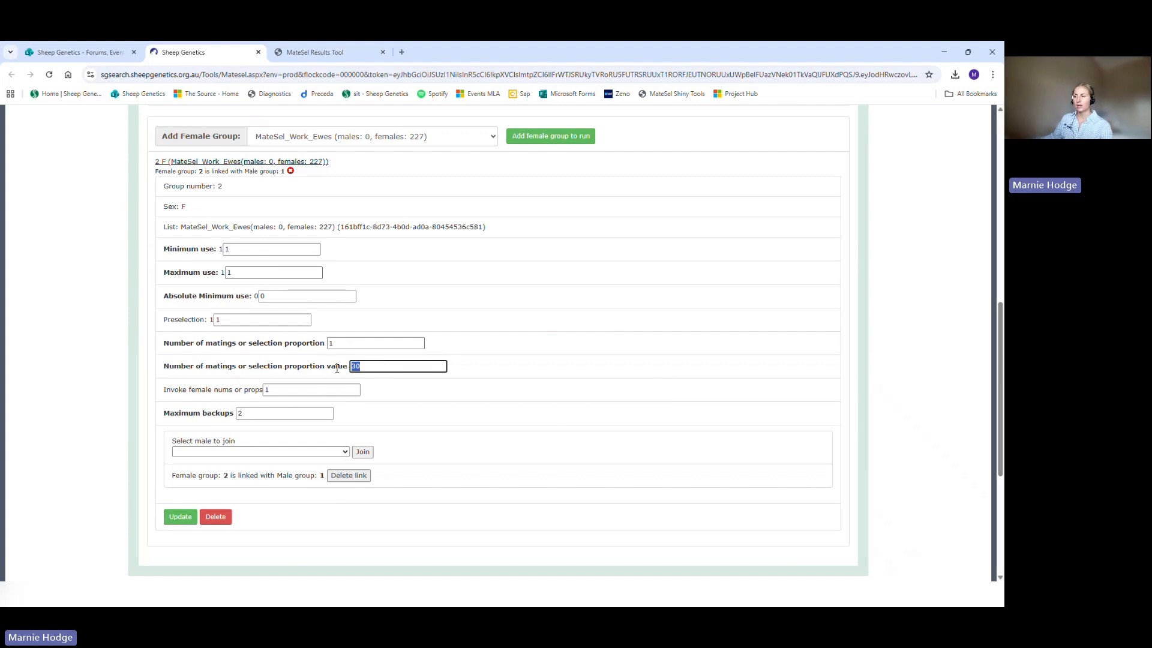
type("200")
Step: Set the maximum backups of the MateSel_Work_Ewes mating group to 1 and save the group's settings
left_click(232, 413)
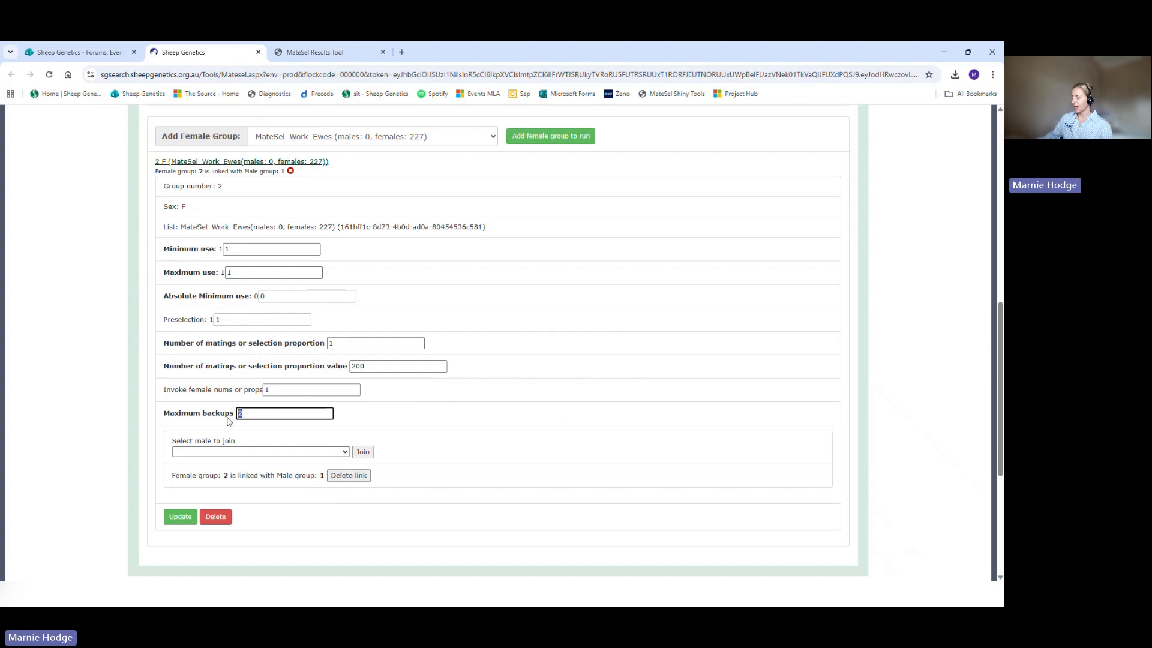
type("1")
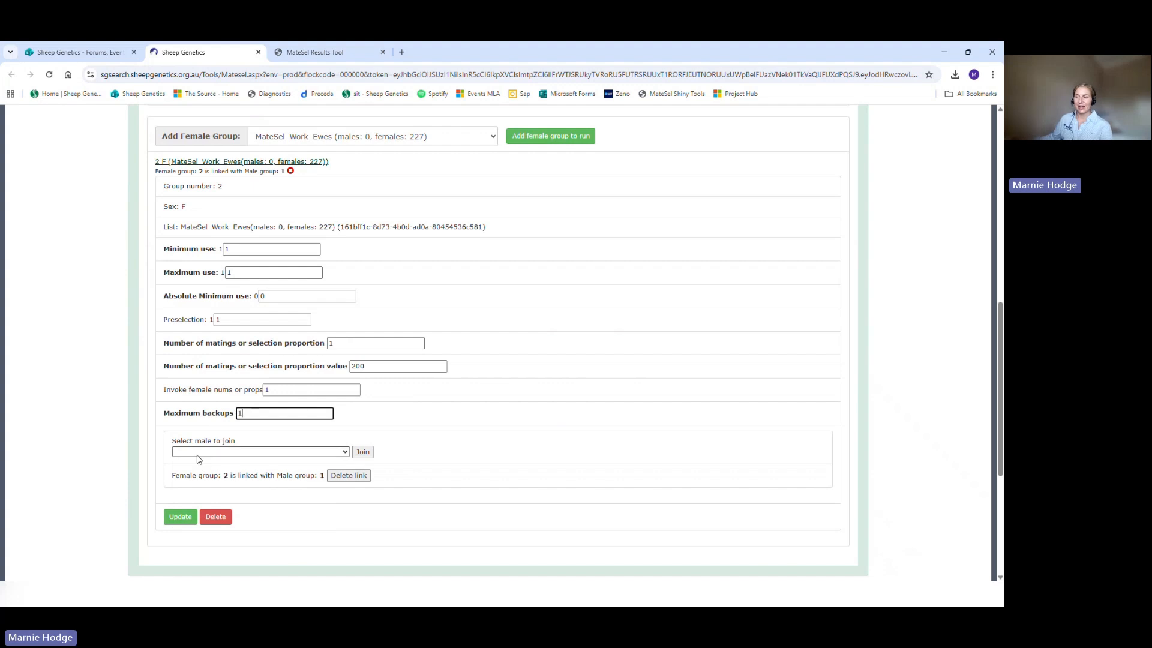
left_click(316, 453)
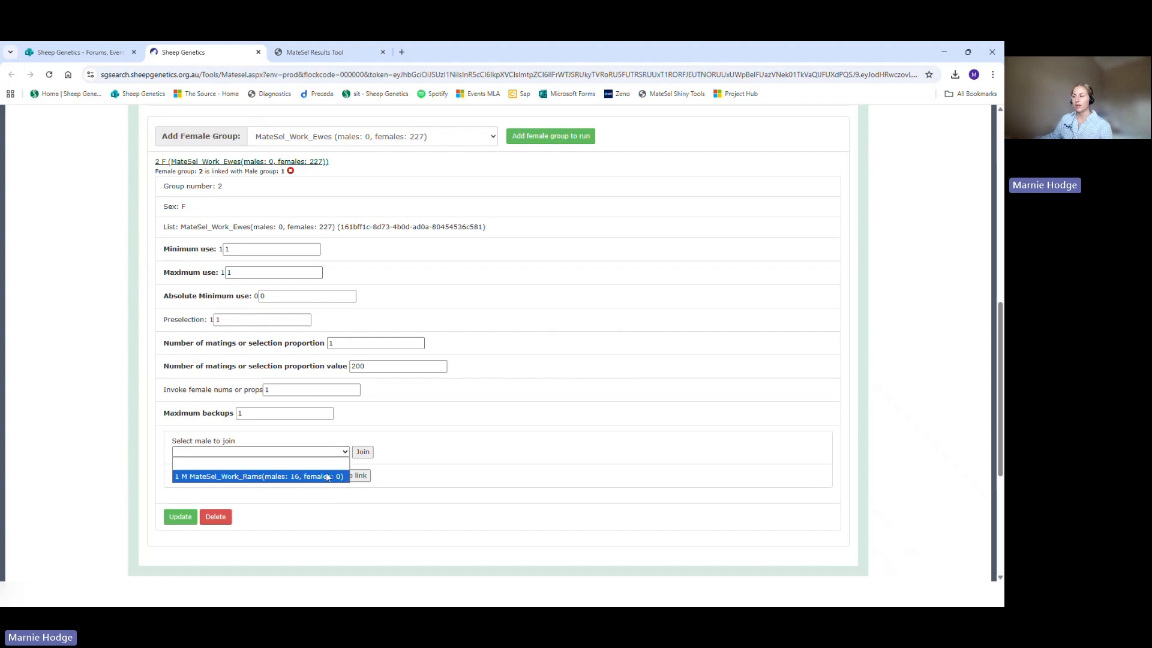
left_click(391, 464)
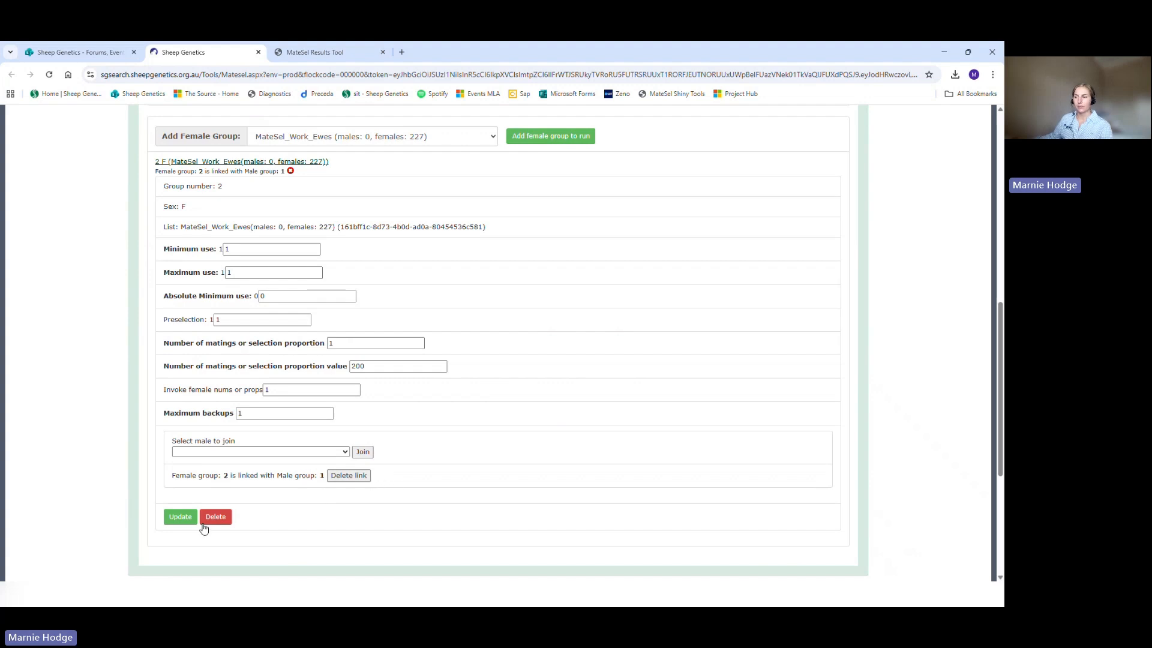
left_click(169, 521)
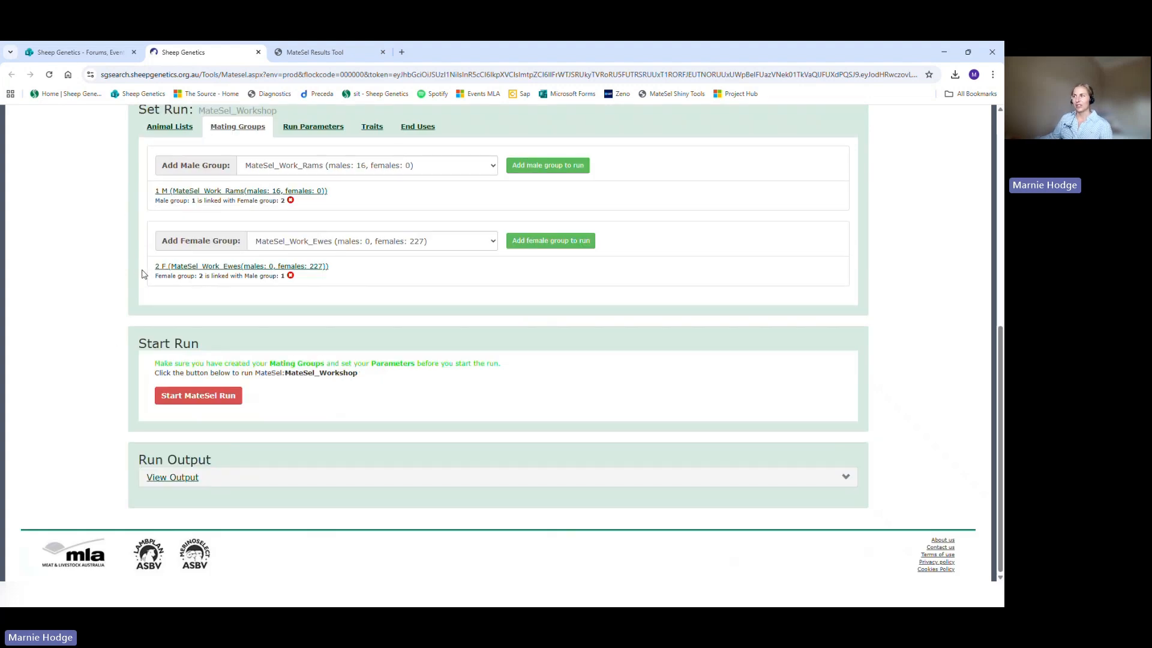
Step: Set the number of matings to be generated to 200 in the basic run parameters and save that value
left_click(317, 141)
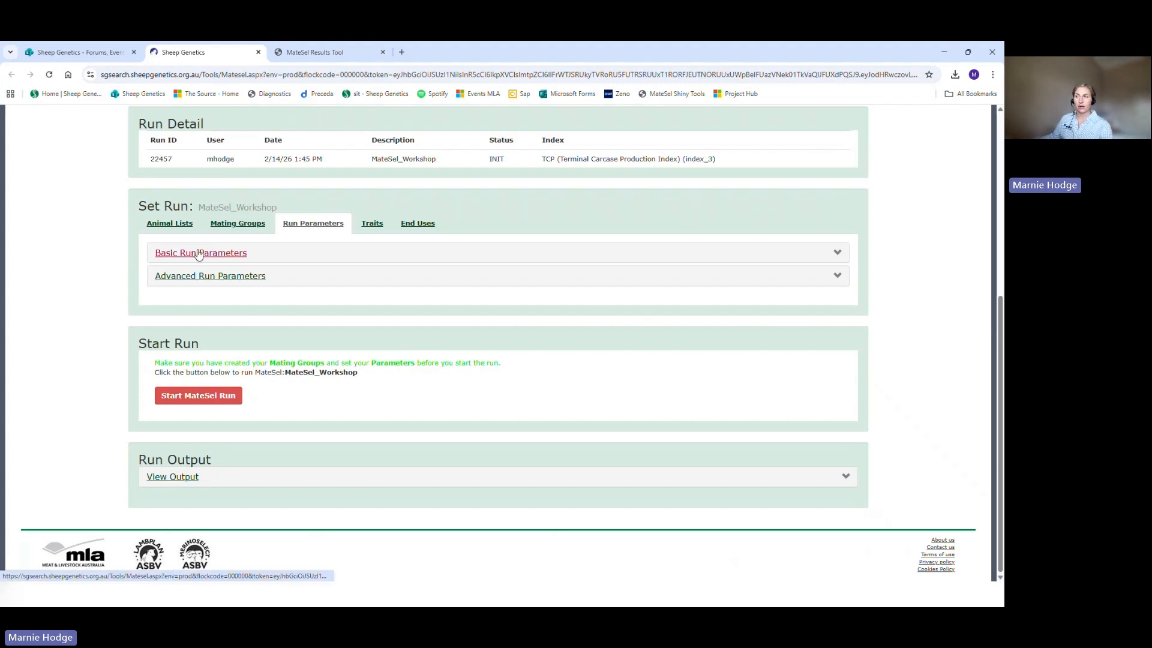
left_click(200, 254)
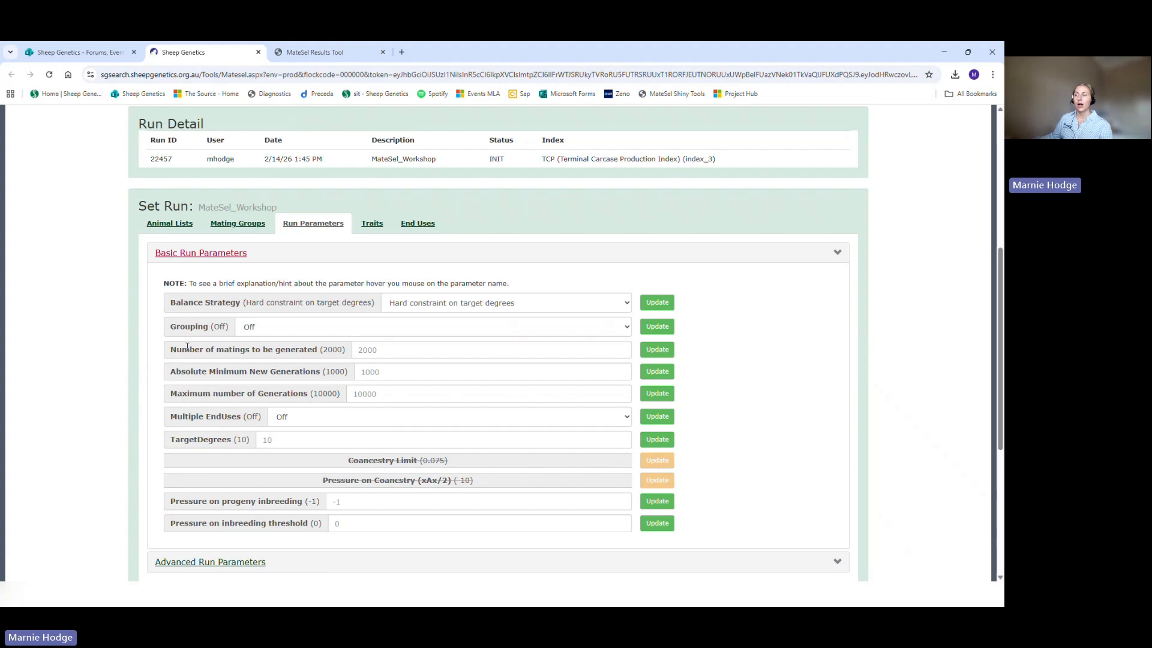
mouse_move(170, 331)
mouse_move(255, 354)
left_click(393, 352)
type("200")
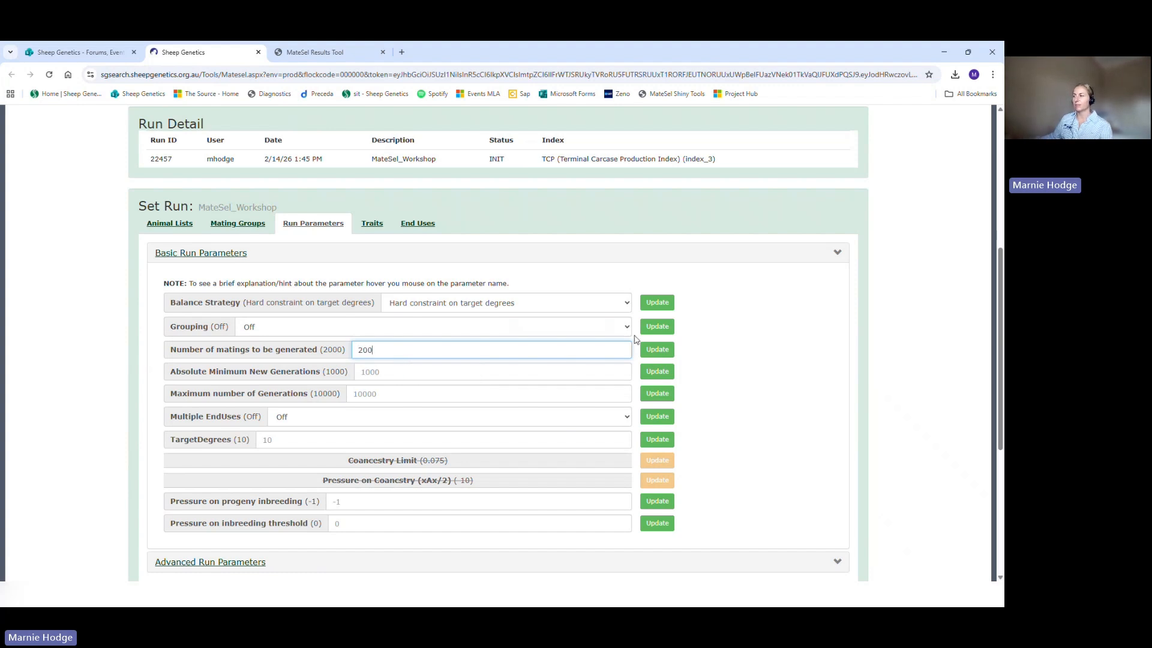
left_click(661, 353)
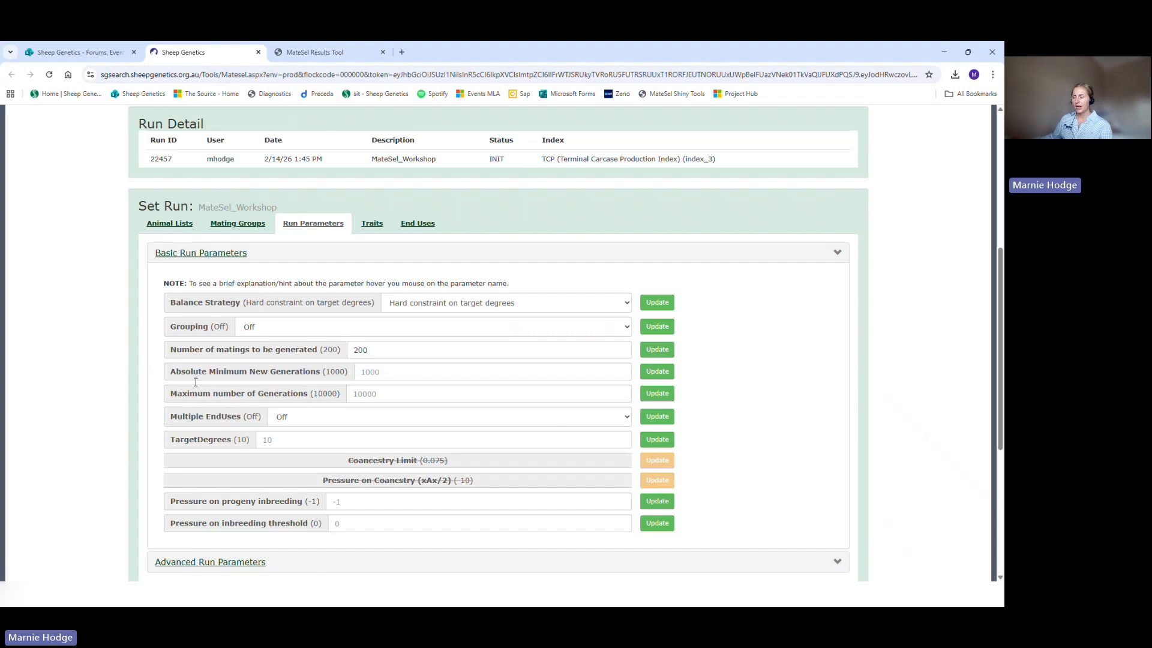
Step: Collapse the basic run parameters and start the MateSel_Workshop run
mouse_move(238, 441)
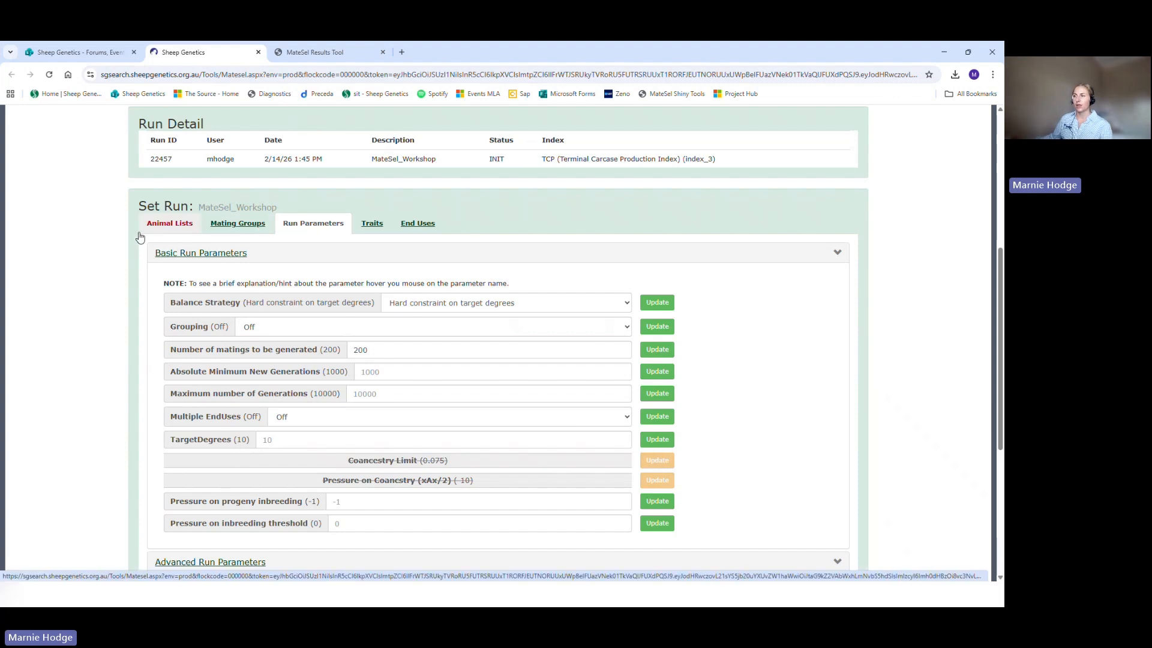
scroll(150, 236, "down", 1)
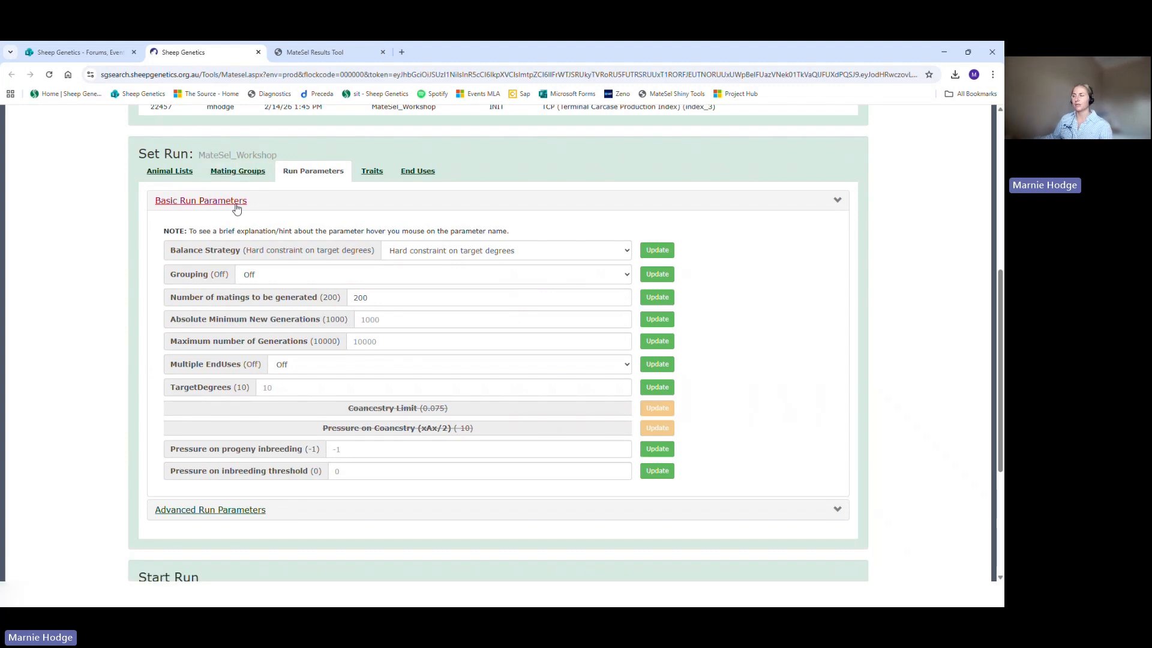
left_click(180, 201)
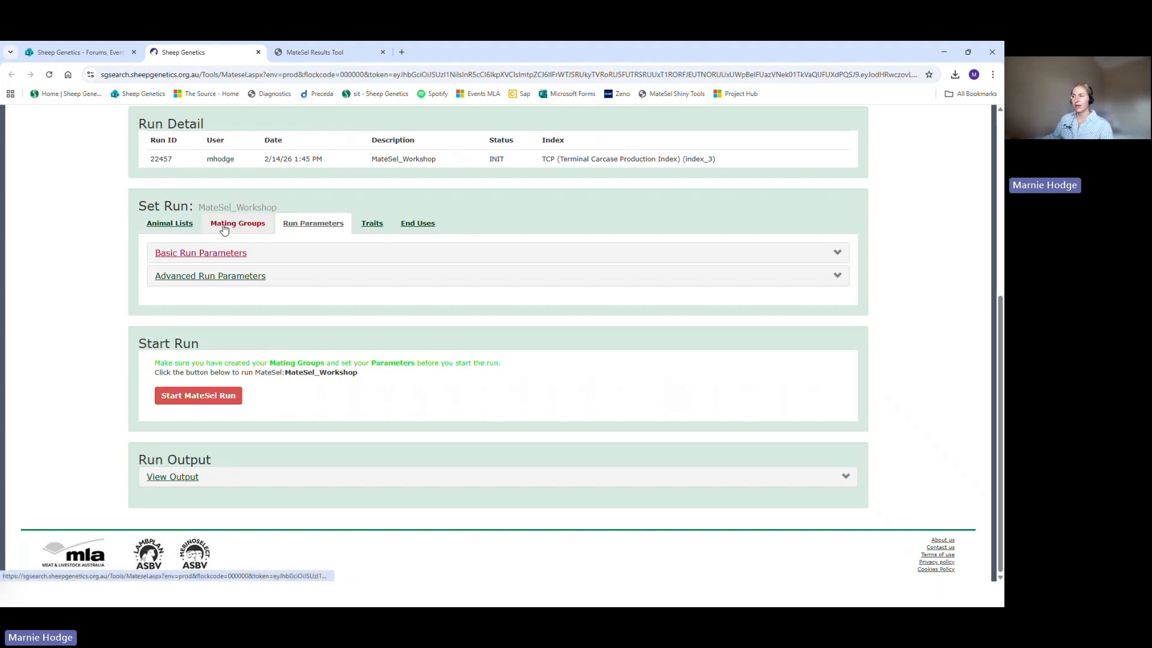
left_click(188, 397)
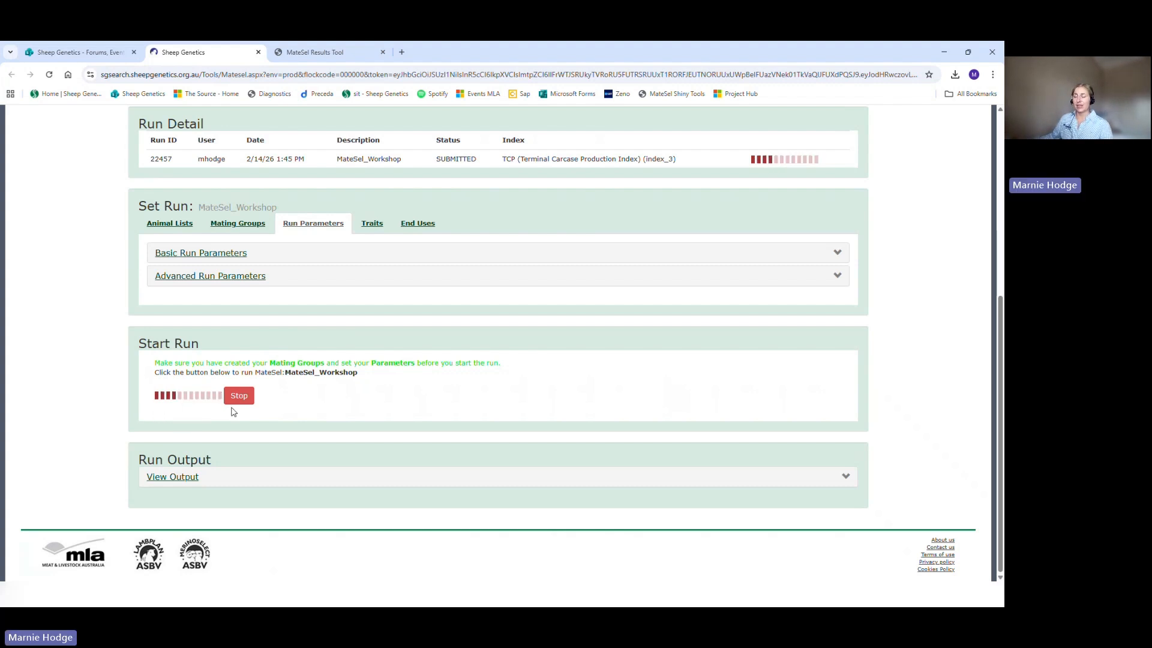
Step: Open the run output and examine the frontier graph and the run status
left_click(174, 477)
scroll(110, 368, "down", 3)
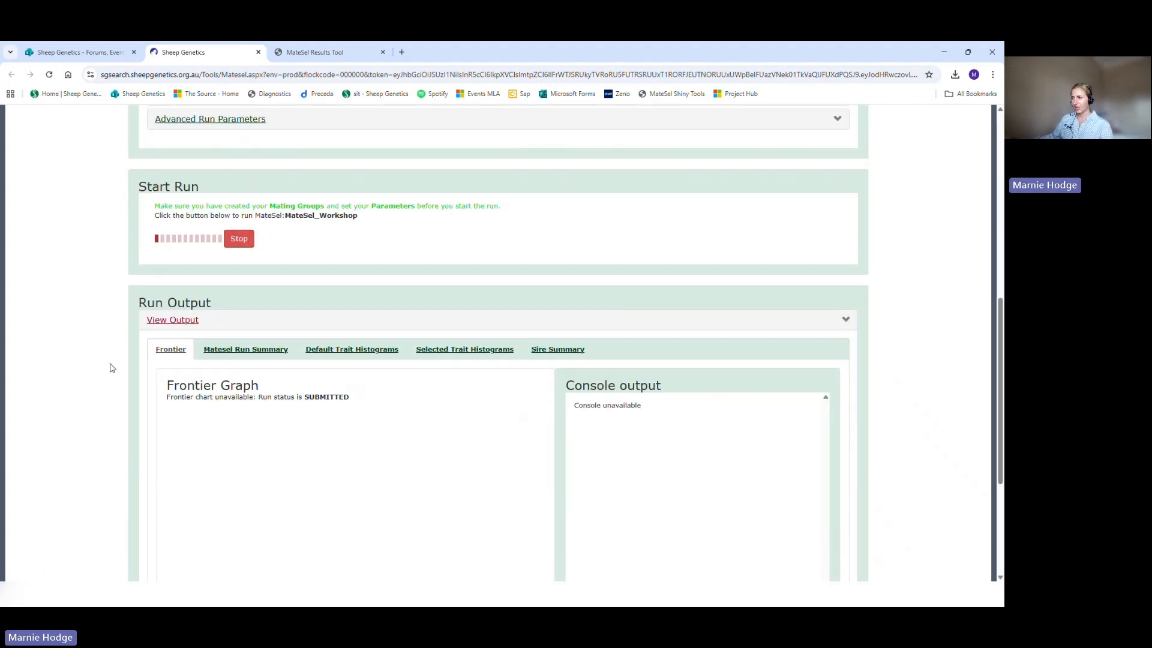
scroll(109, 368, "down", 1)
scroll(139, 252, "down", 1)
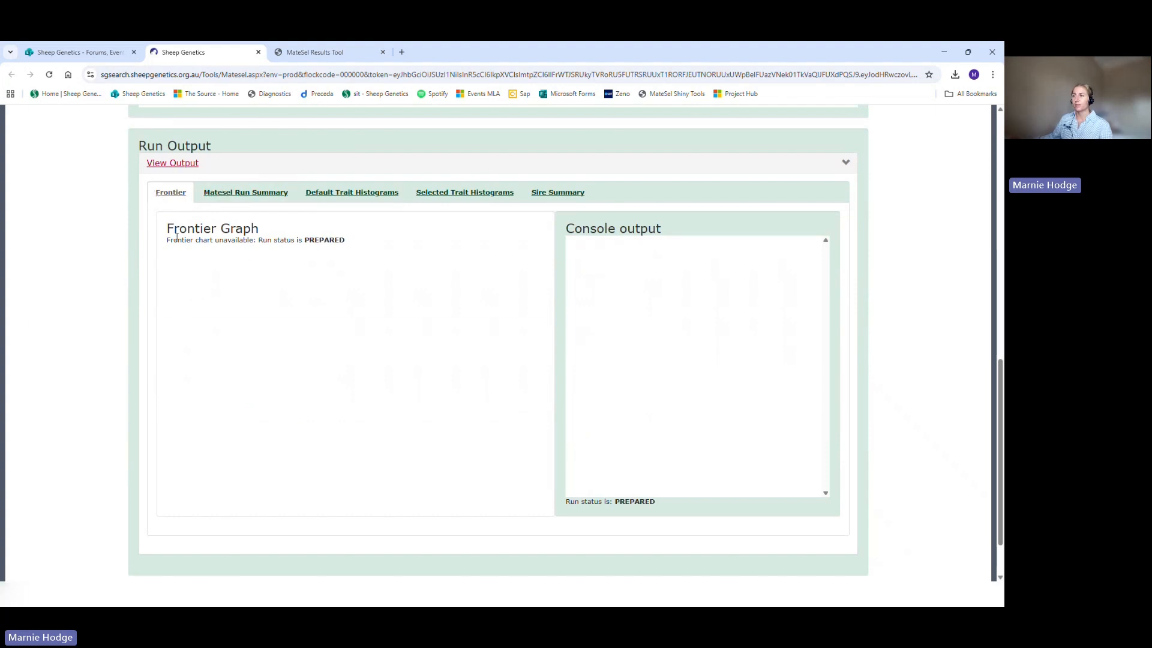
left_click_drag(167, 240, 253, 243)
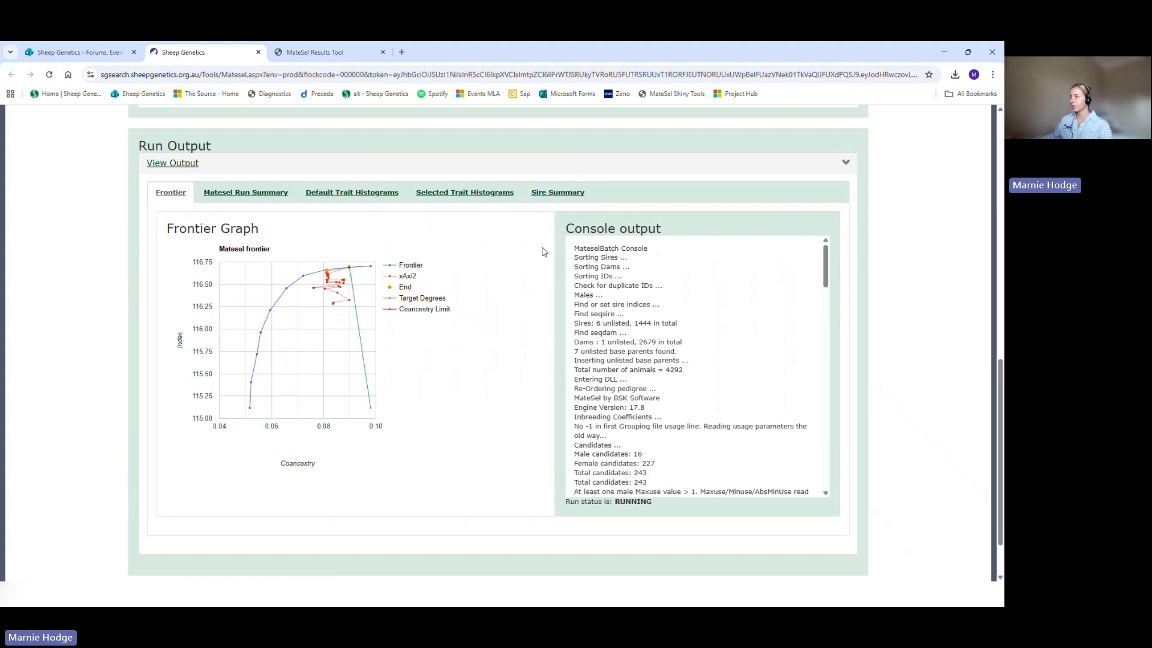
left_click_drag(562, 504, 662, 511)
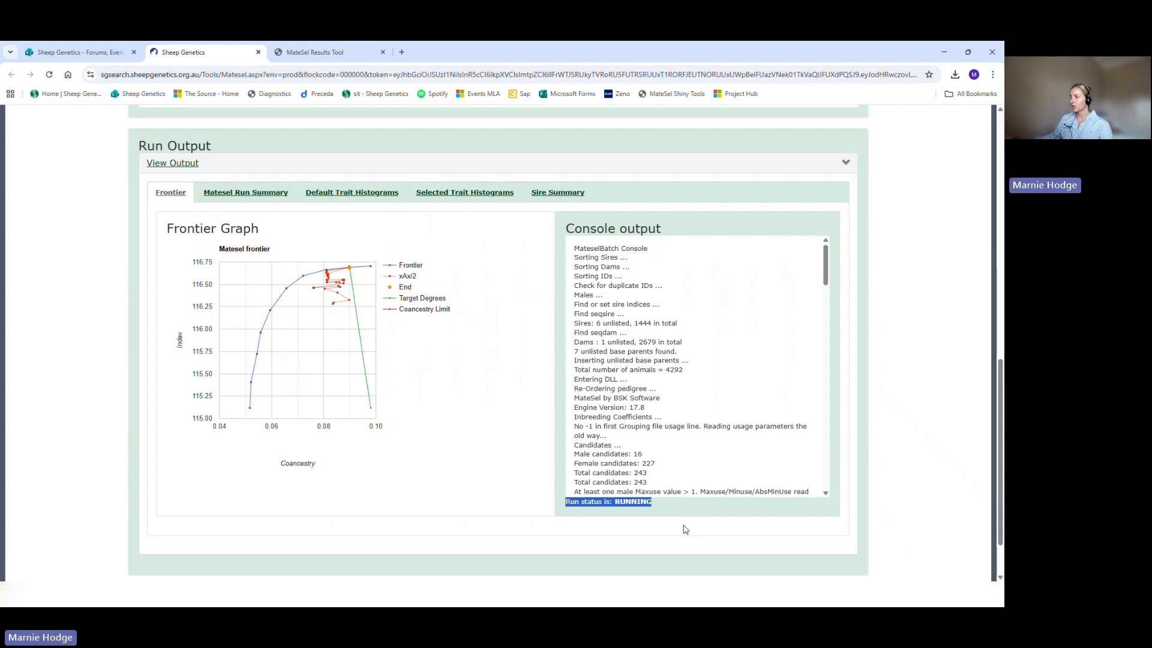
left_click(687, 517)
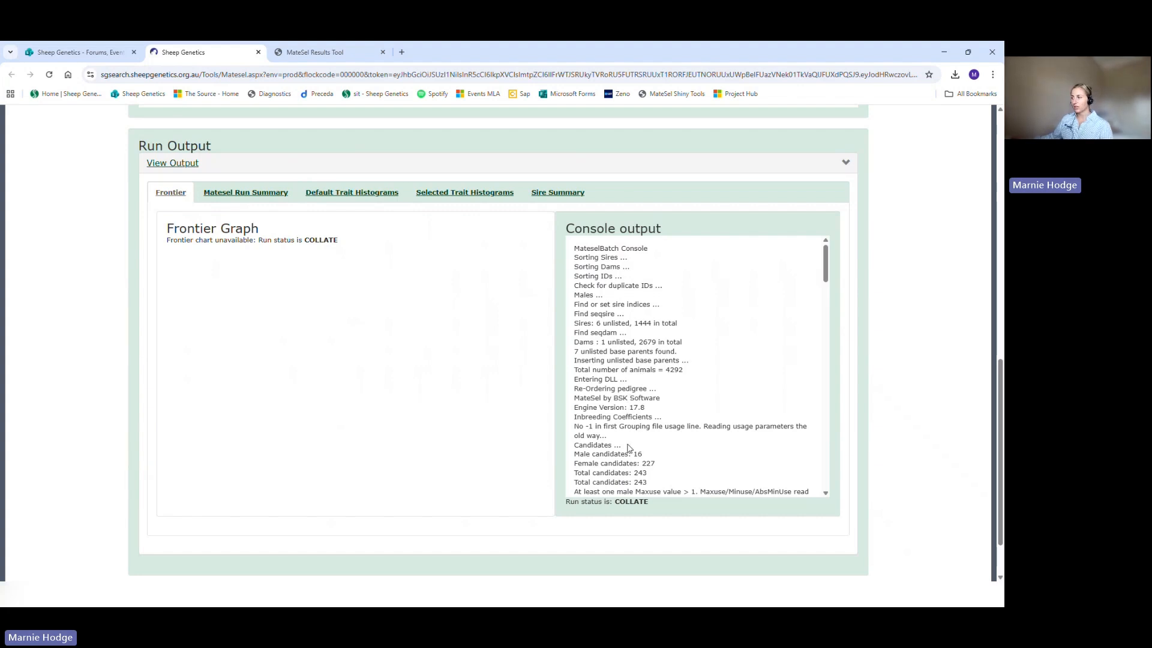
Step: Examine the console output for the male and female candidates, the total matings and the frontier point calculations
left_click_drag(655, 463, 573, 454)
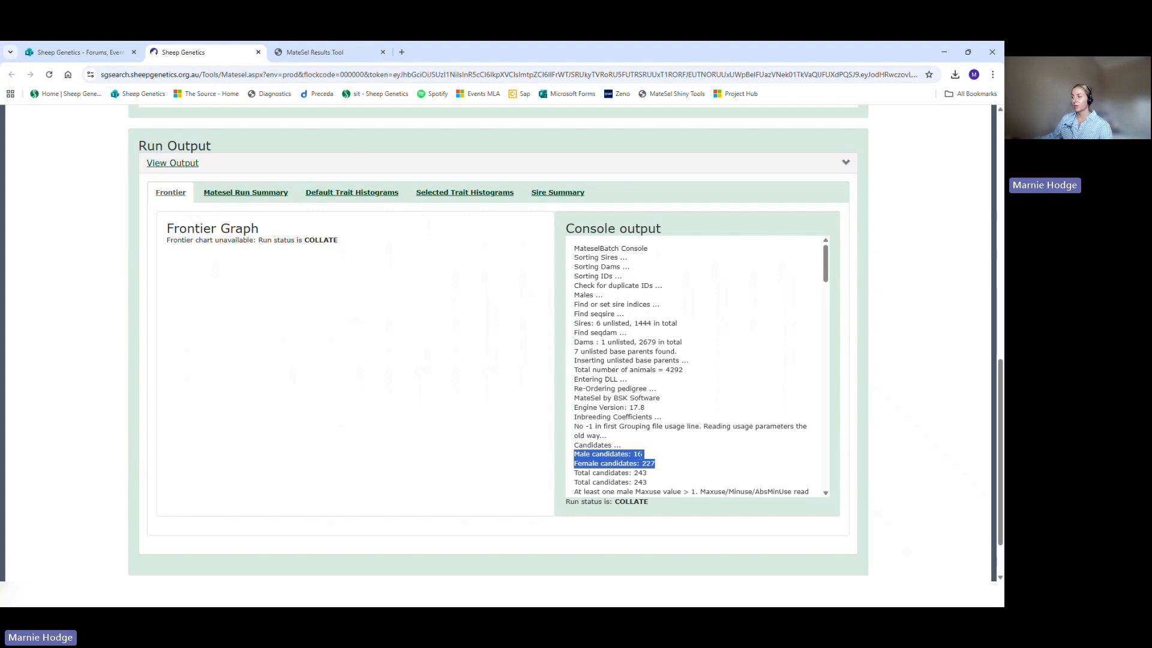
left_click(651, 459)
left_click_drag(655, 462, 574, 457)
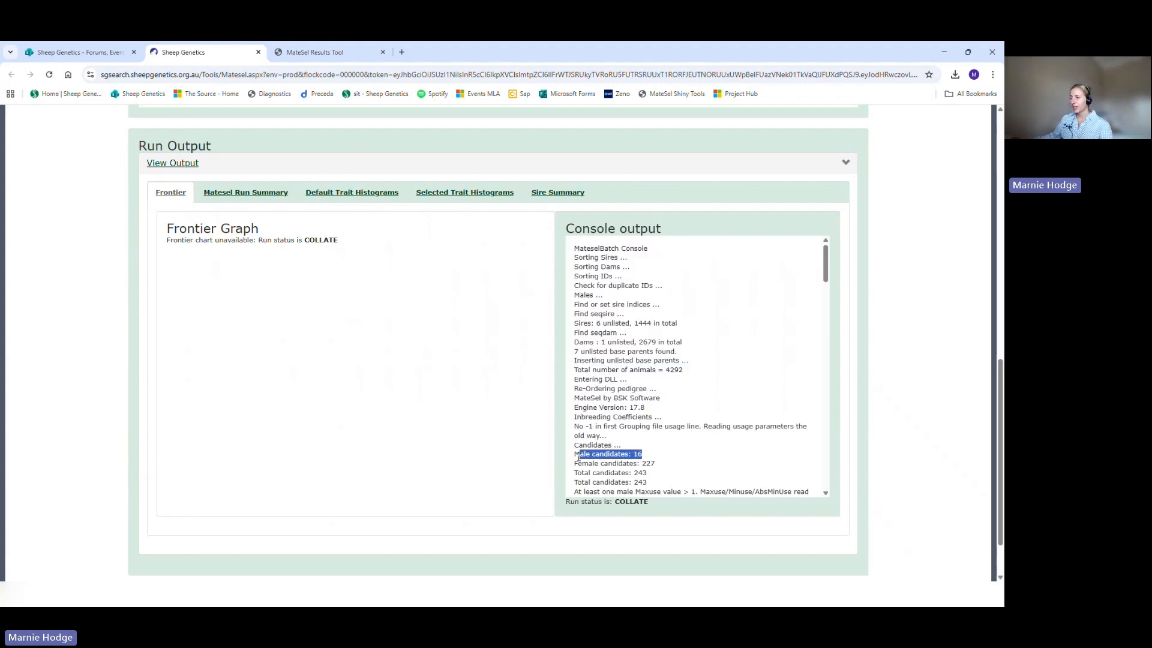
left_click(637, 454)
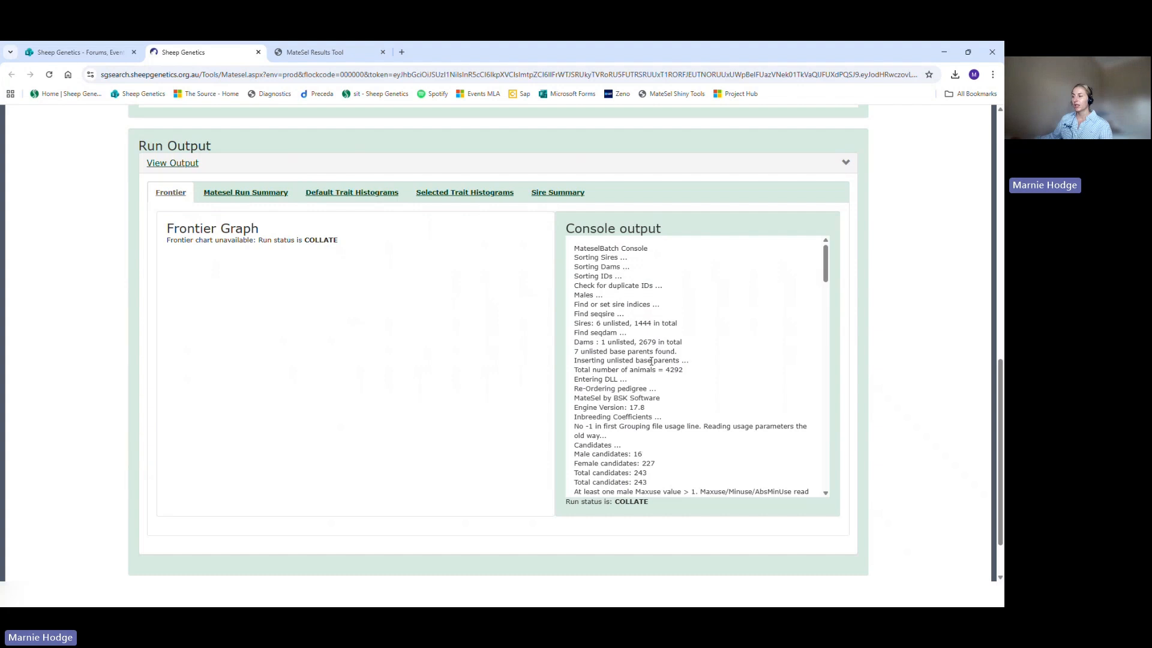
scroll(650, 367, "down", 5)
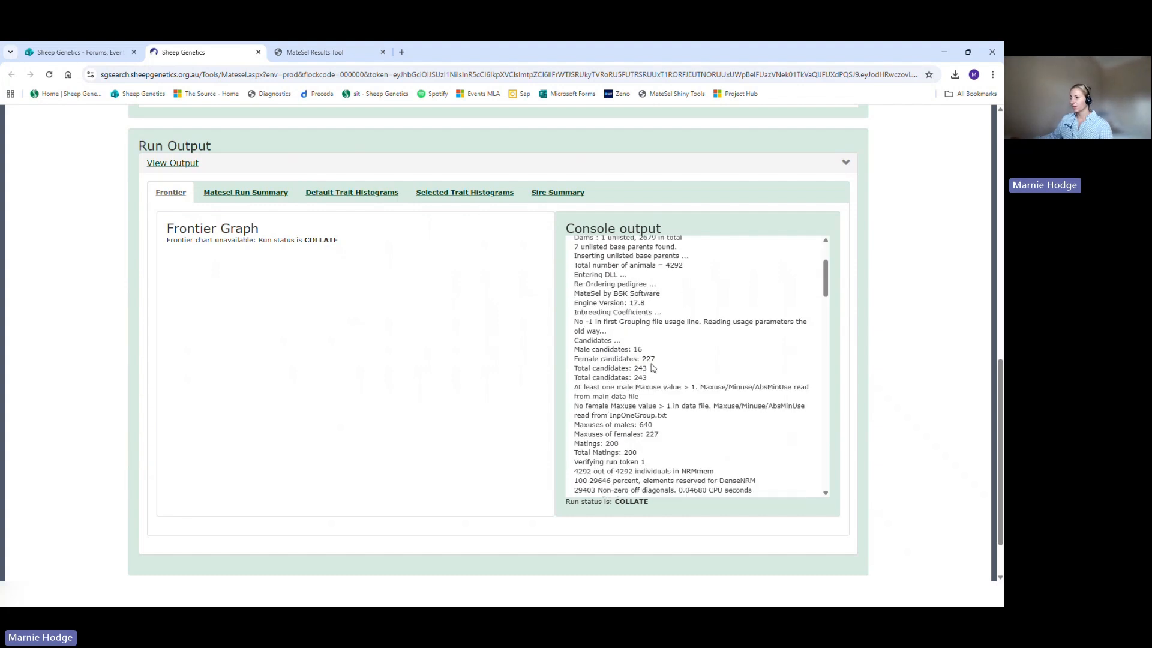
scroll(653, 367, "down", 1)
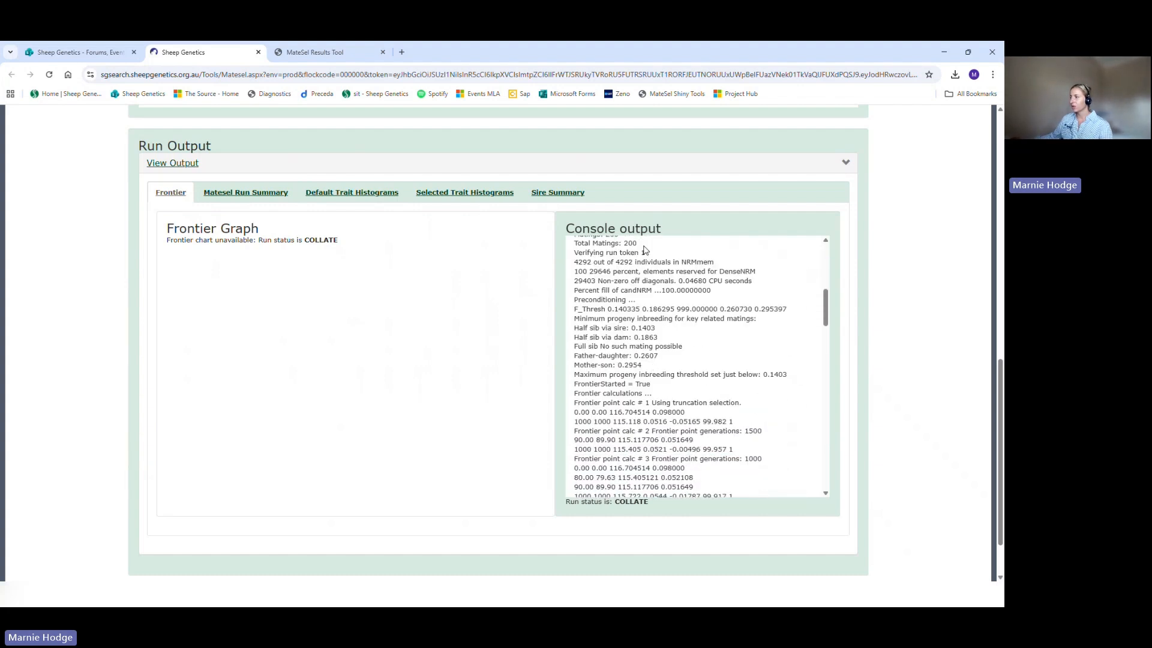
left_click_drag(638, 243, 571, 294)
left_click(575, 292)
scroll(575, 292, "down", 1)
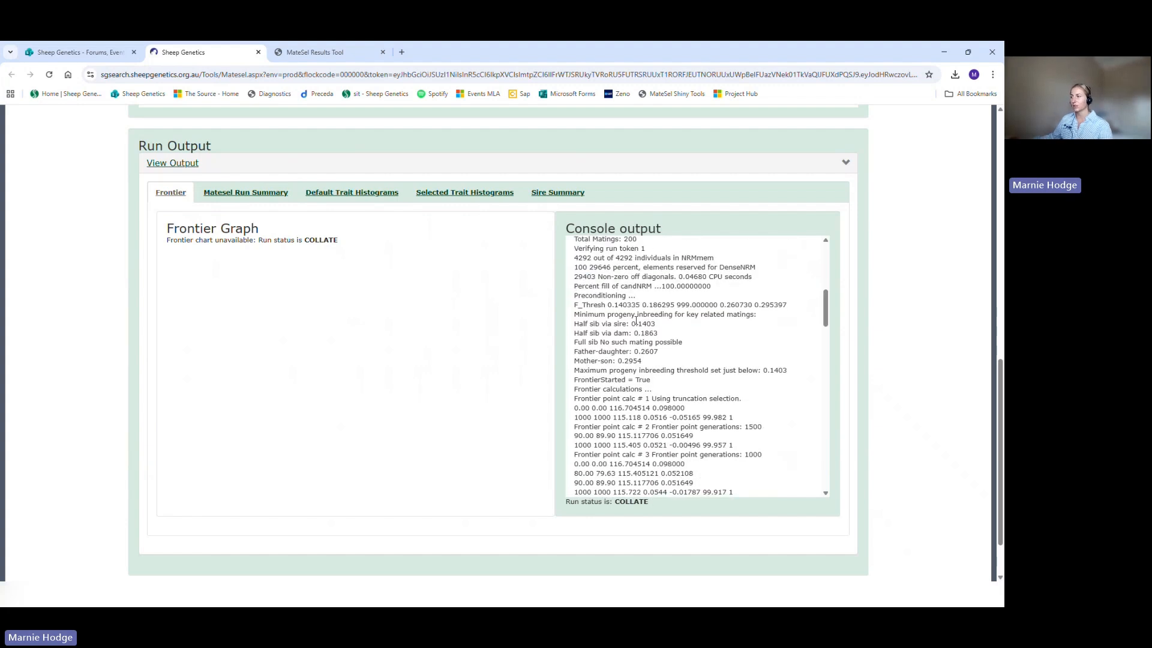
scroll(636, 321, "down", 2)
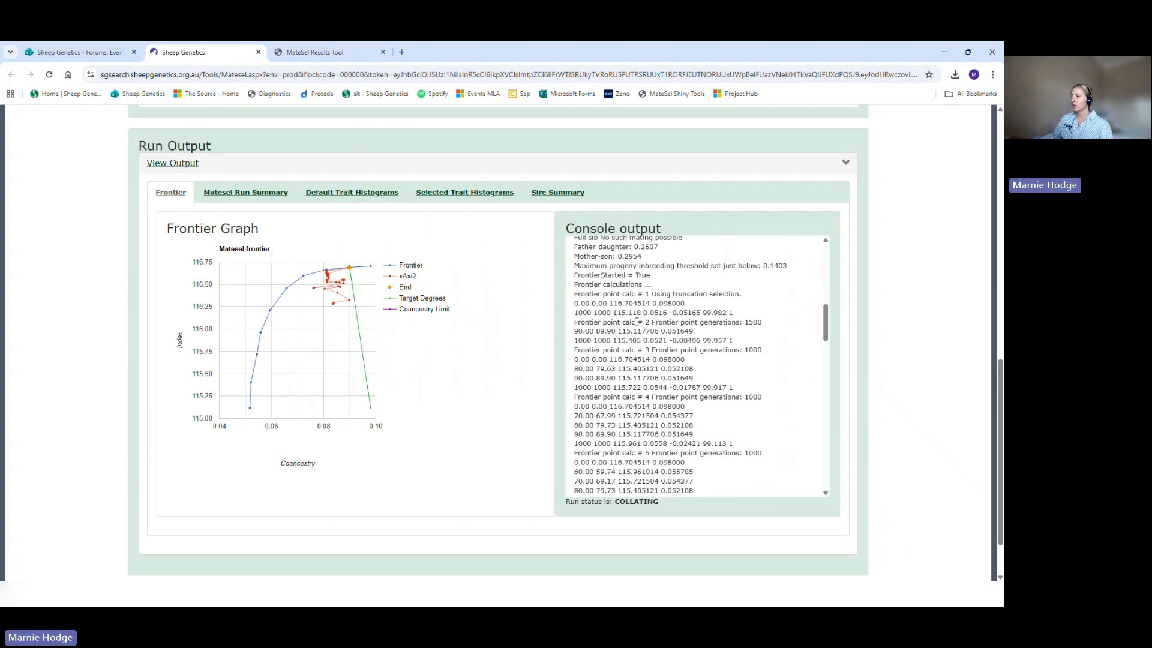
scroll(636, 322, "down", 1)
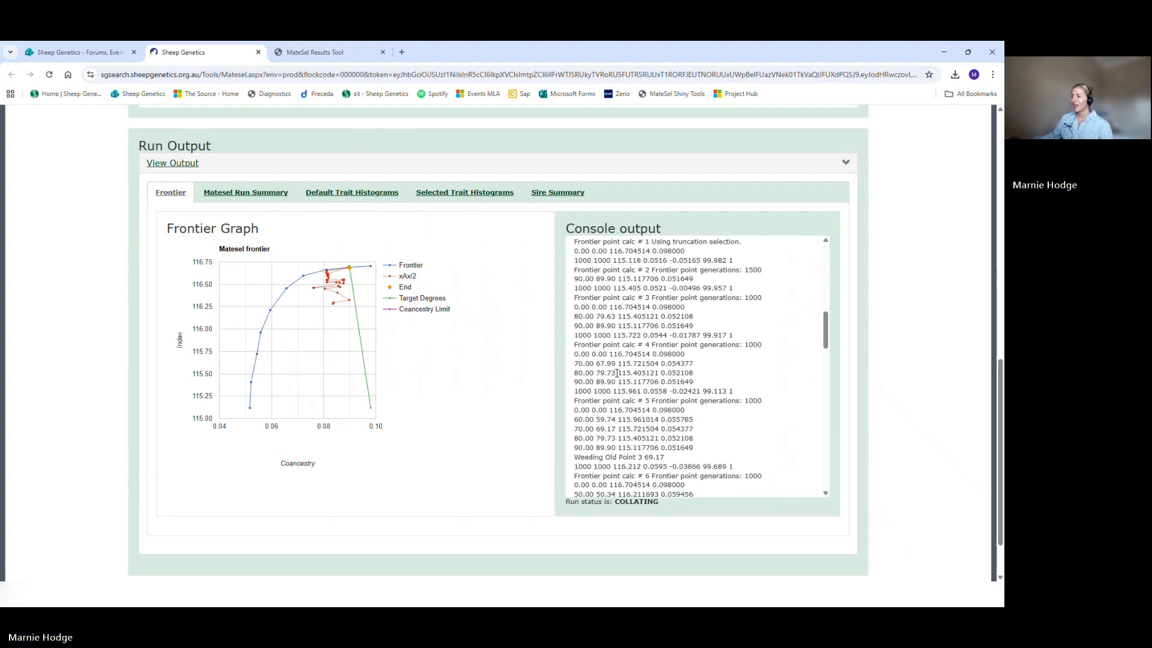
scroll(624, 316, "down", 2)
scroll(623, 317, "down", 7)
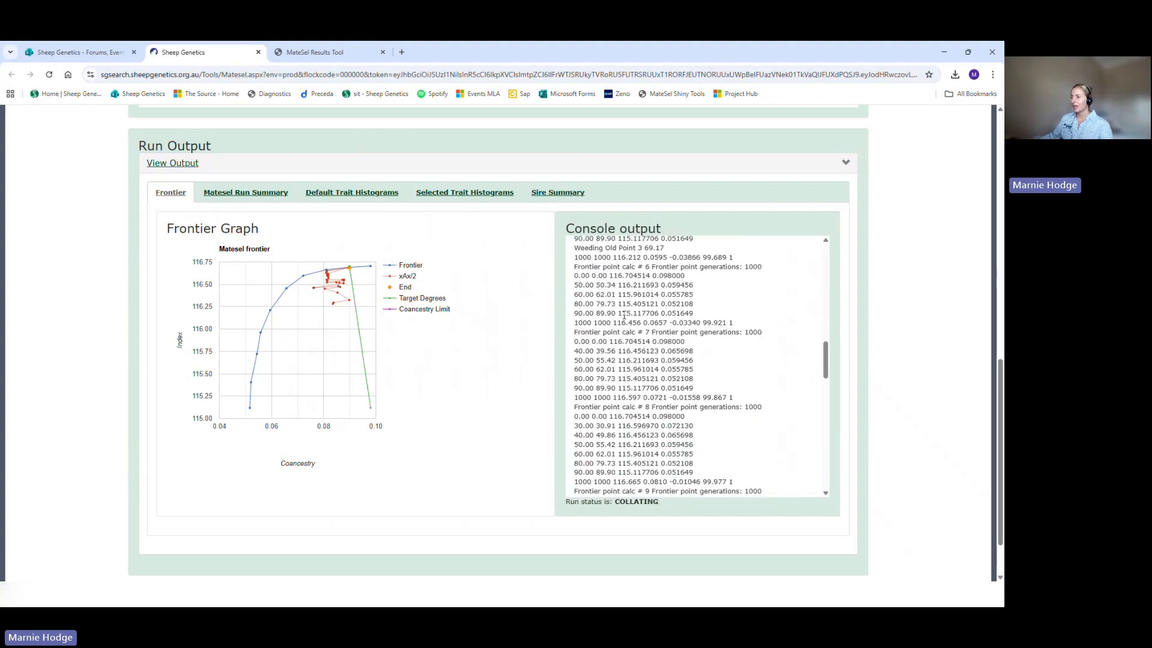
Step: Read the rest of the console output and the run status, and examine the End point on the frontier graph
scroll(624, 316, "down", 6)
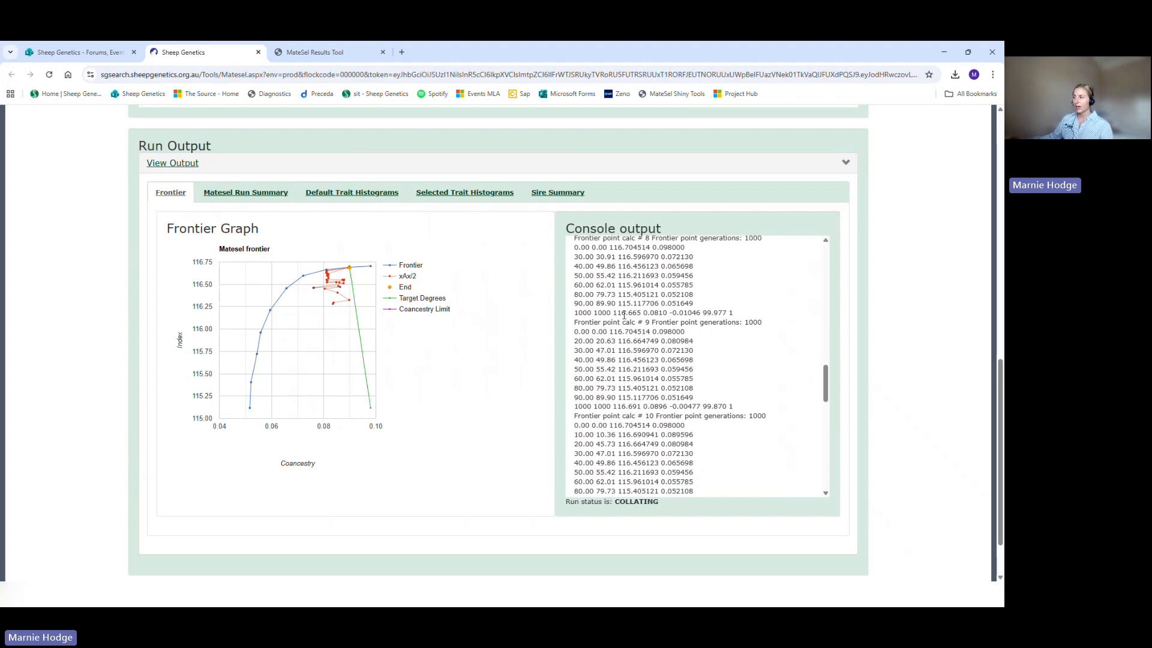
scroll(624, 316, "down", 10)
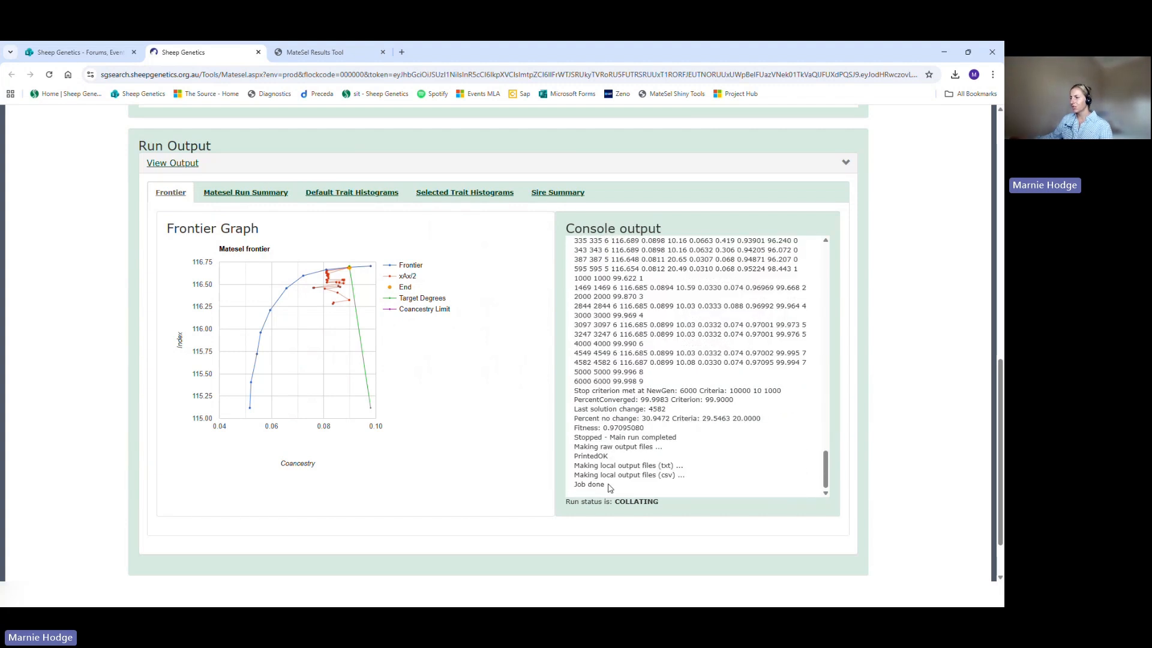
left_click_drag(608, 486, 664, 509)
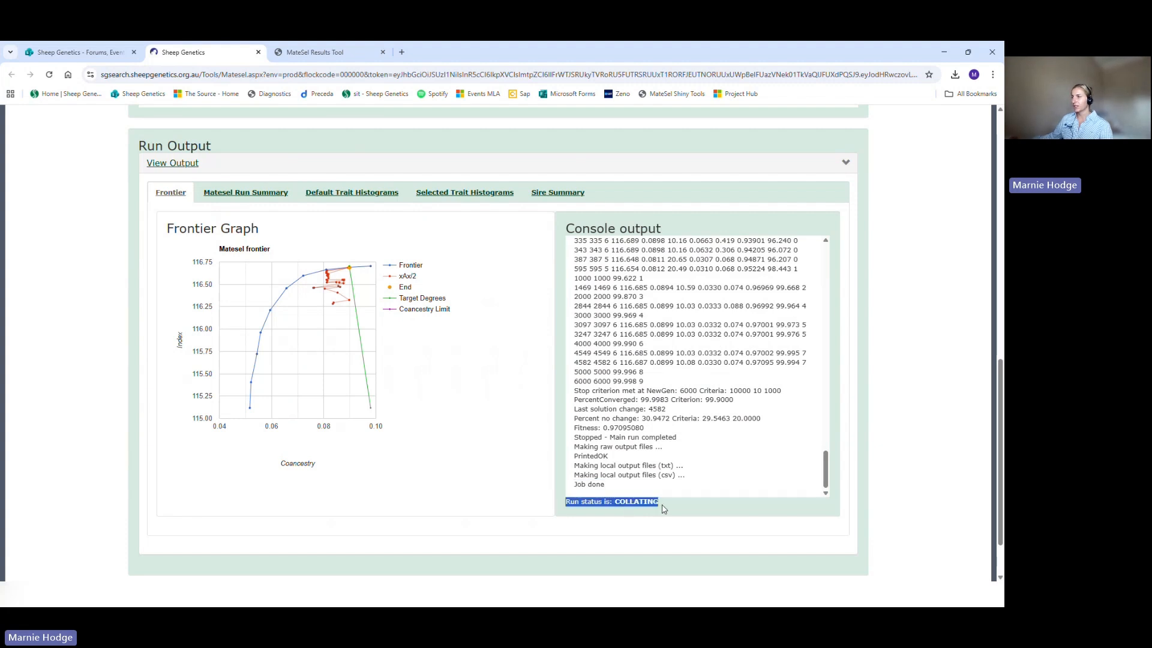
left_click(663, 509)
left_click_drag(578, 497, 614, 496)
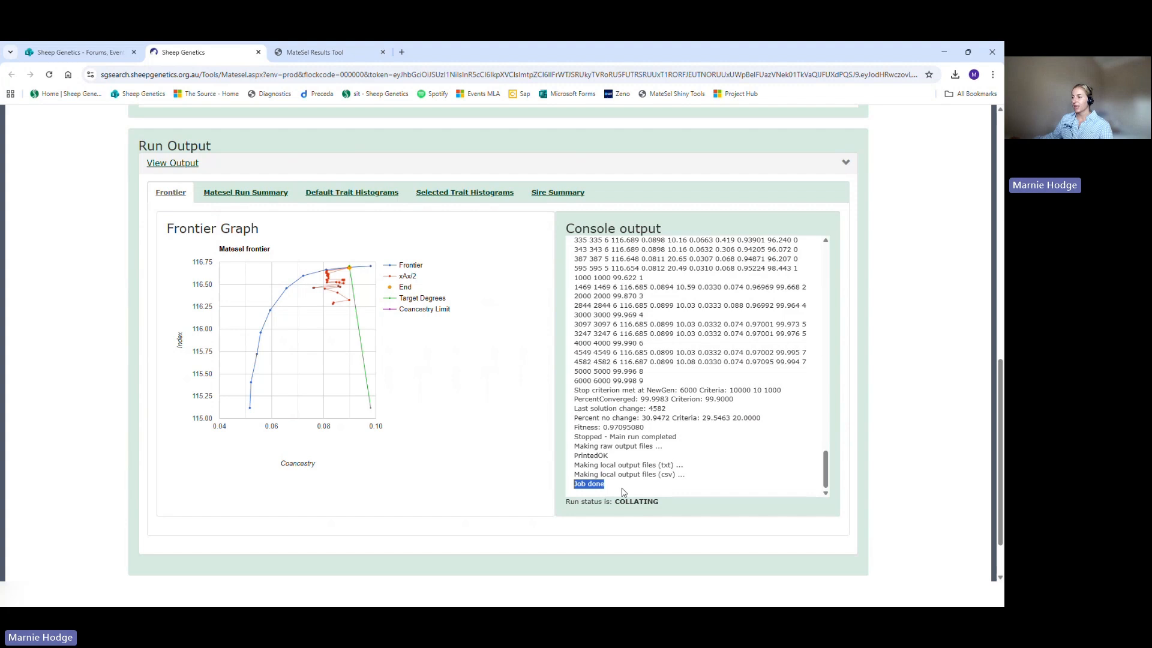
left_click(380, 472)
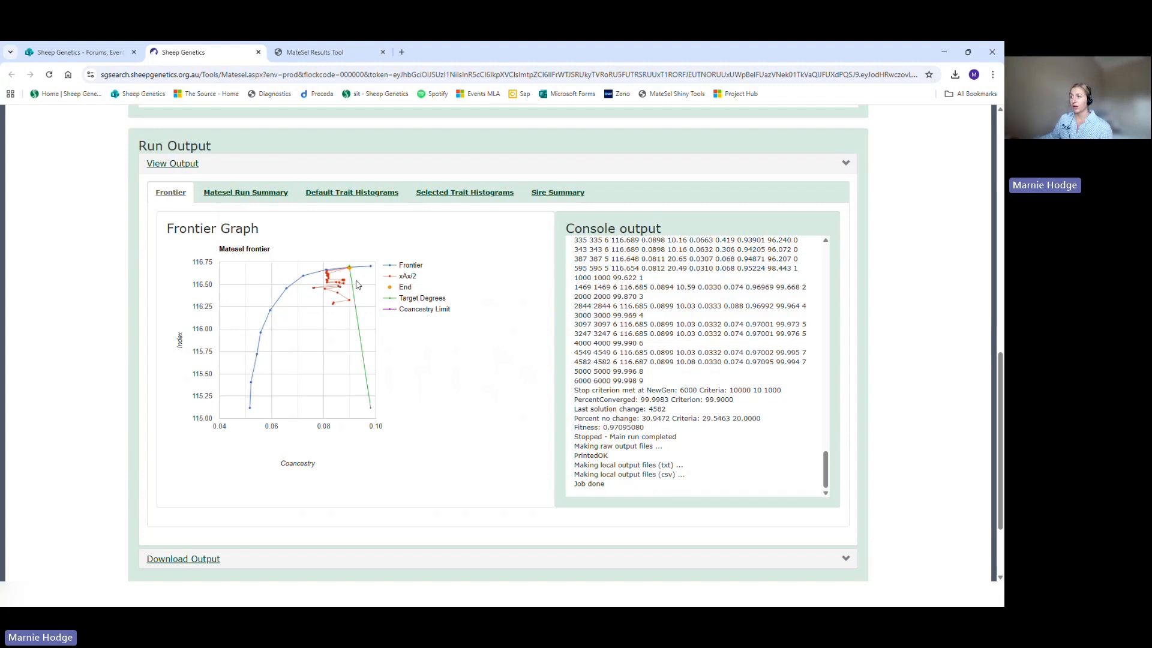
mouse_move(350, 268)
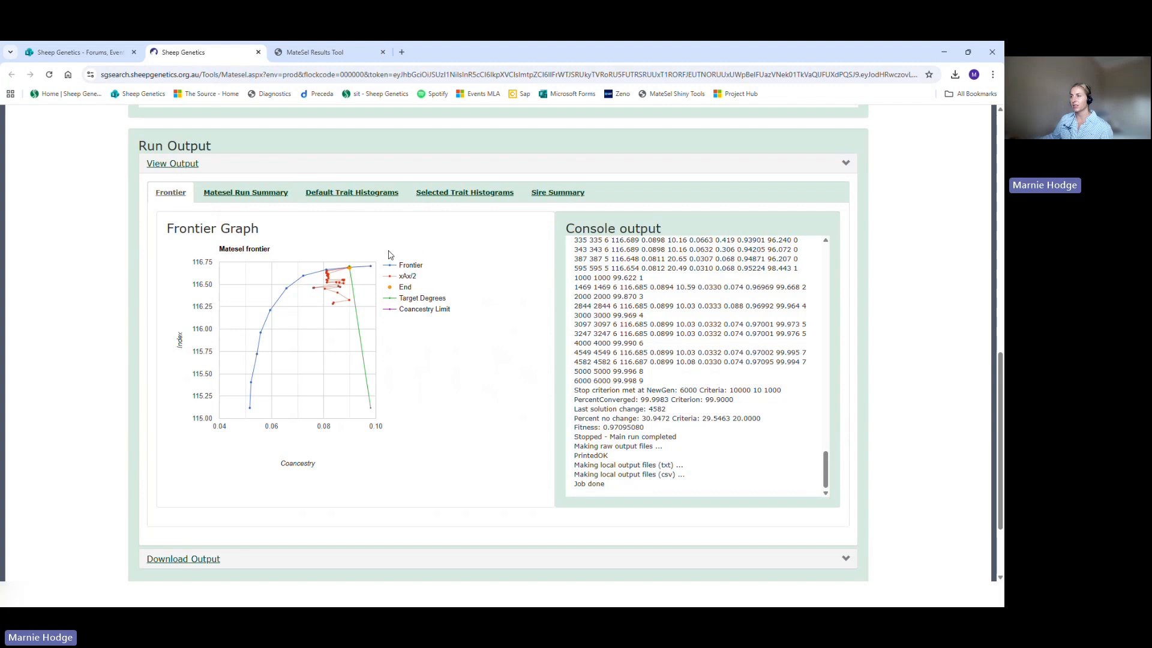
Step: Open the MateSel run summary and check the run parameters, including the number of matings and the target degrees
left_click(227, 196)
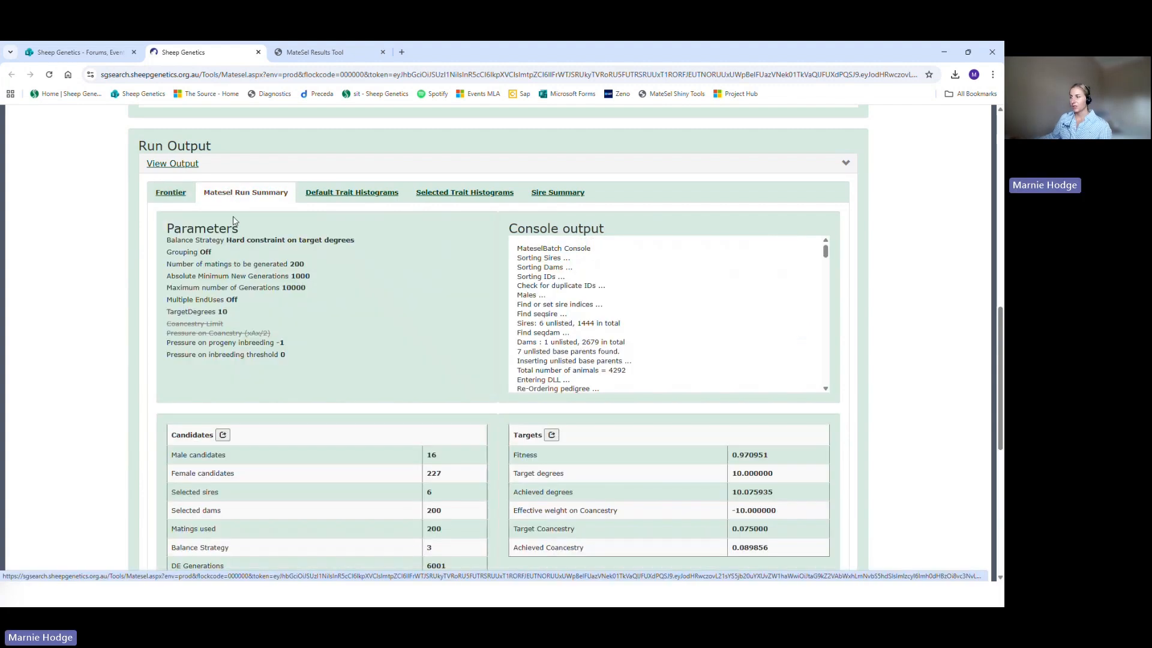
scroll(139, 234, "down", 1)
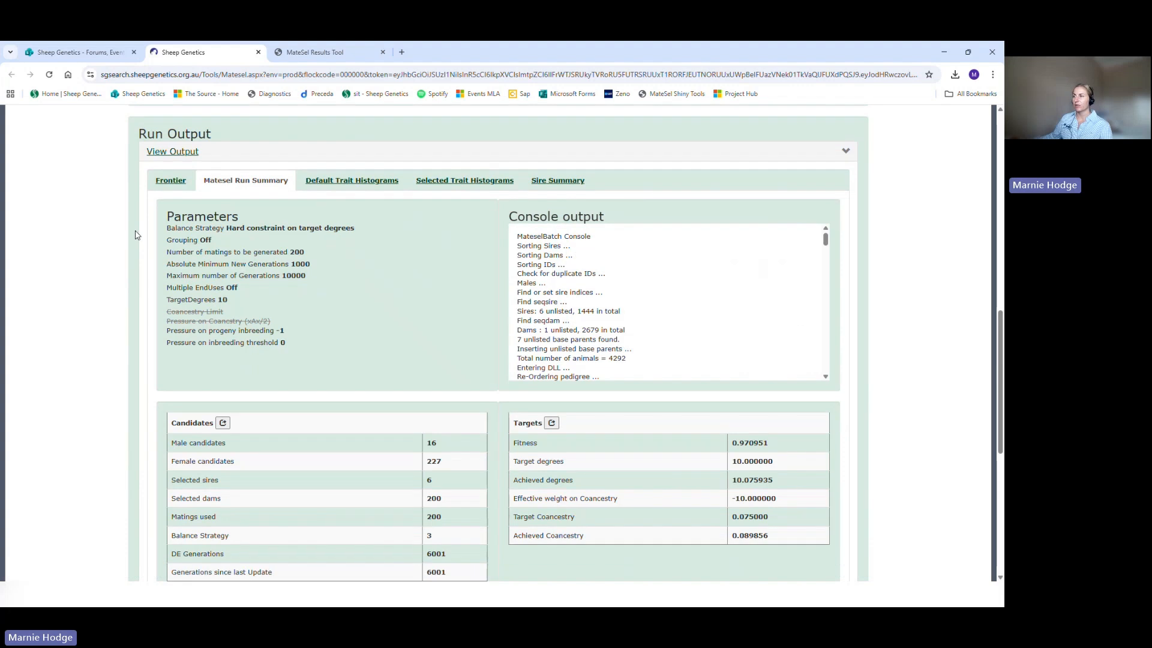
left_click_drag(156, 179, 257, 181)
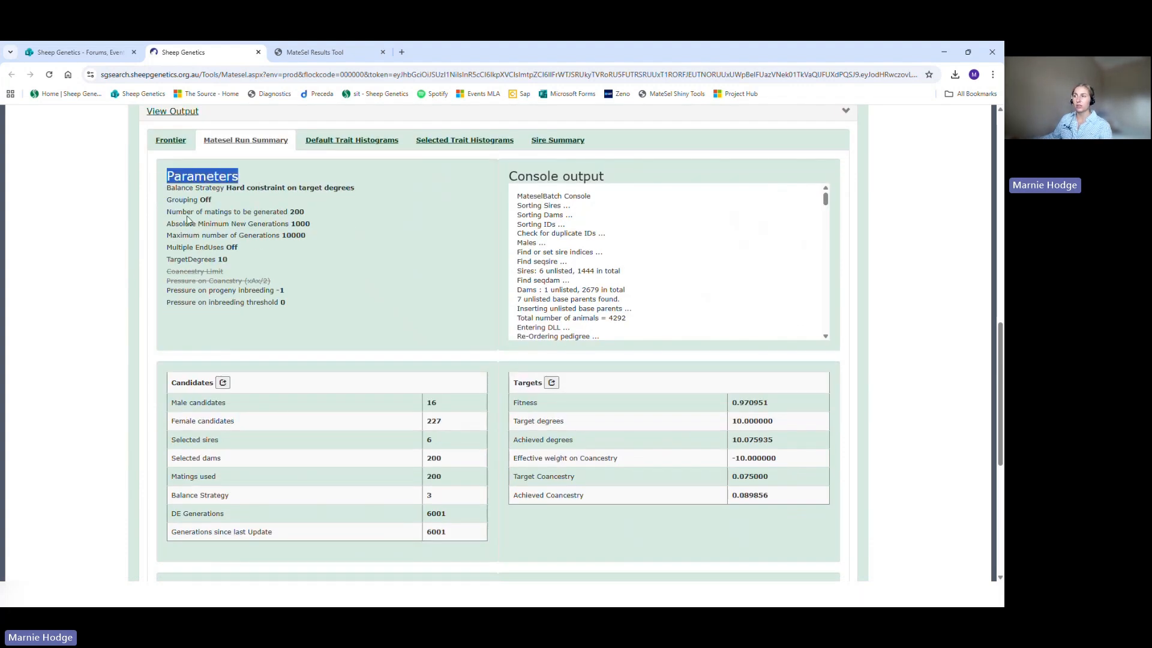
left_click_drag(311, 213, 294, 215)
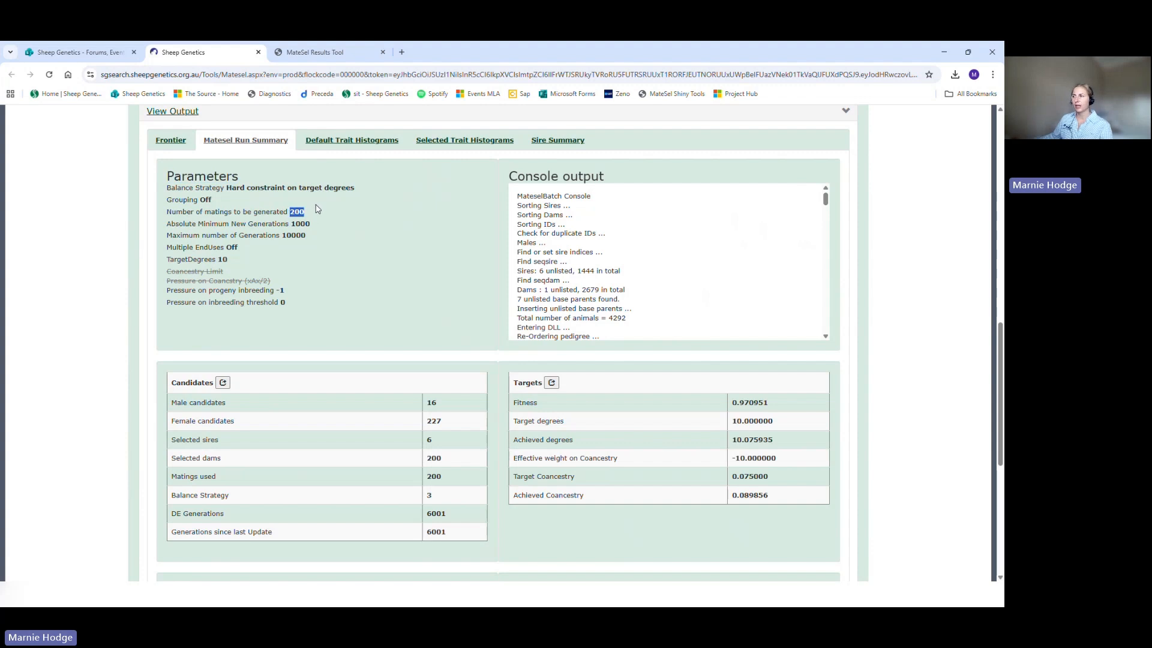
left_click_drag(231, 263, 217, 261)
left_click(223, 262)
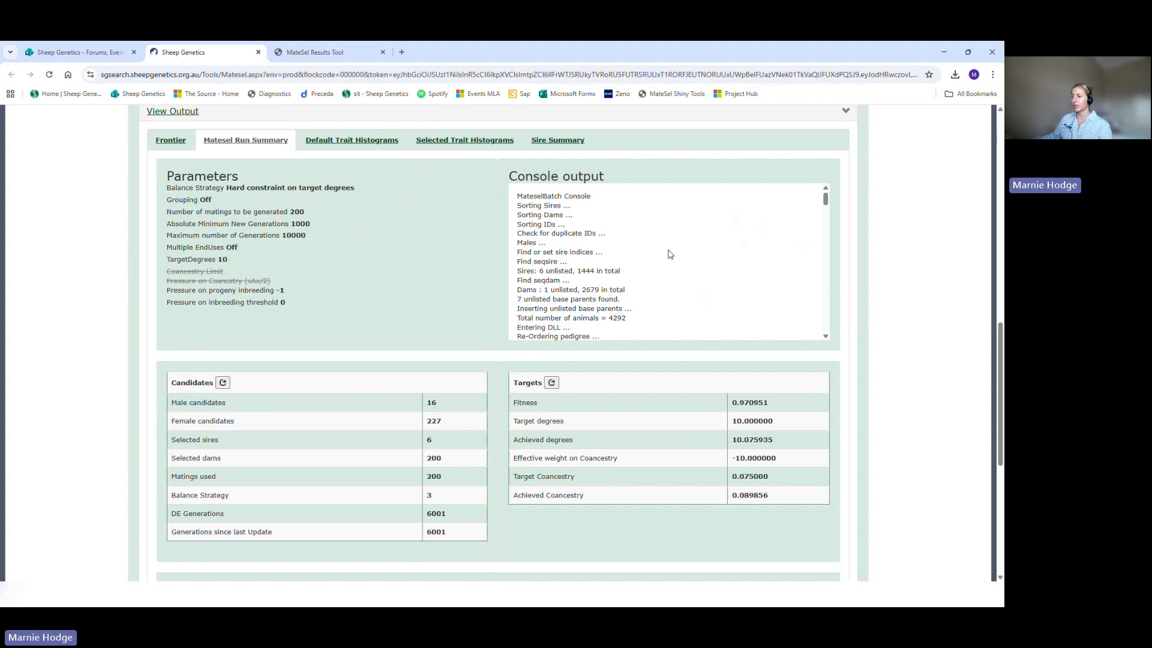
Step: Examine the Candidates table for the male and female candidates and the selected sires and dams
scroll(496, 228, "down", 3)
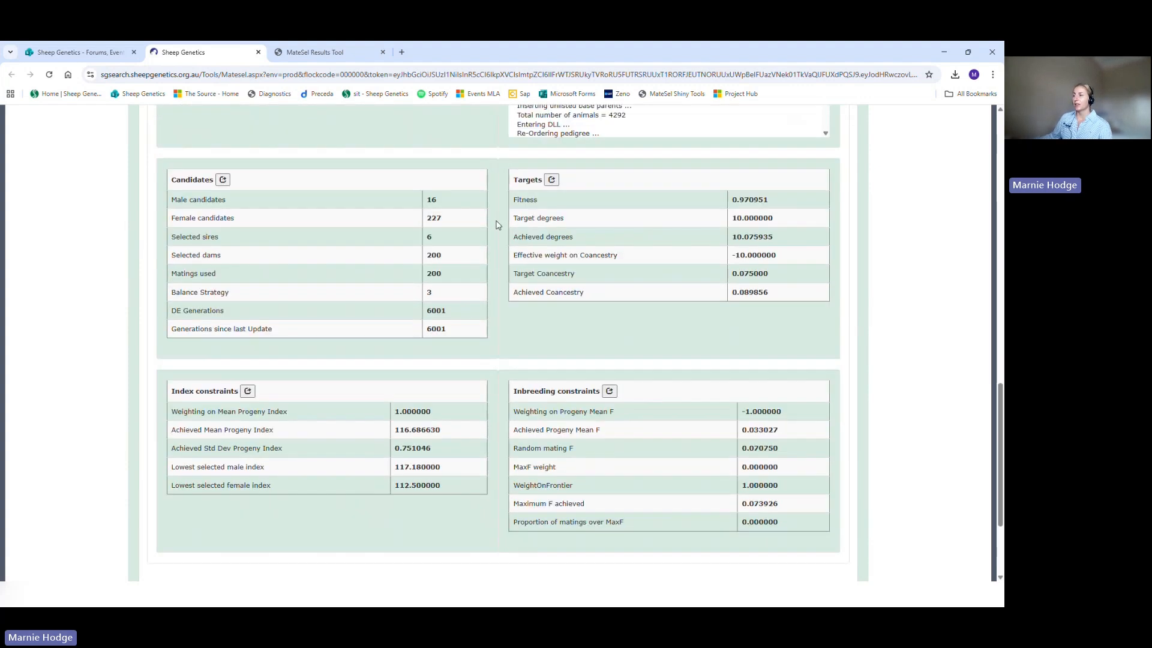
mouse_move(441, 199)
left_mouse_down()
mouse_move(430, 197)
mouse_move(439, 195)
mouse_move(429, 215)
left_mouse_up()
left_click(429, 196)
left_click(439, 196)
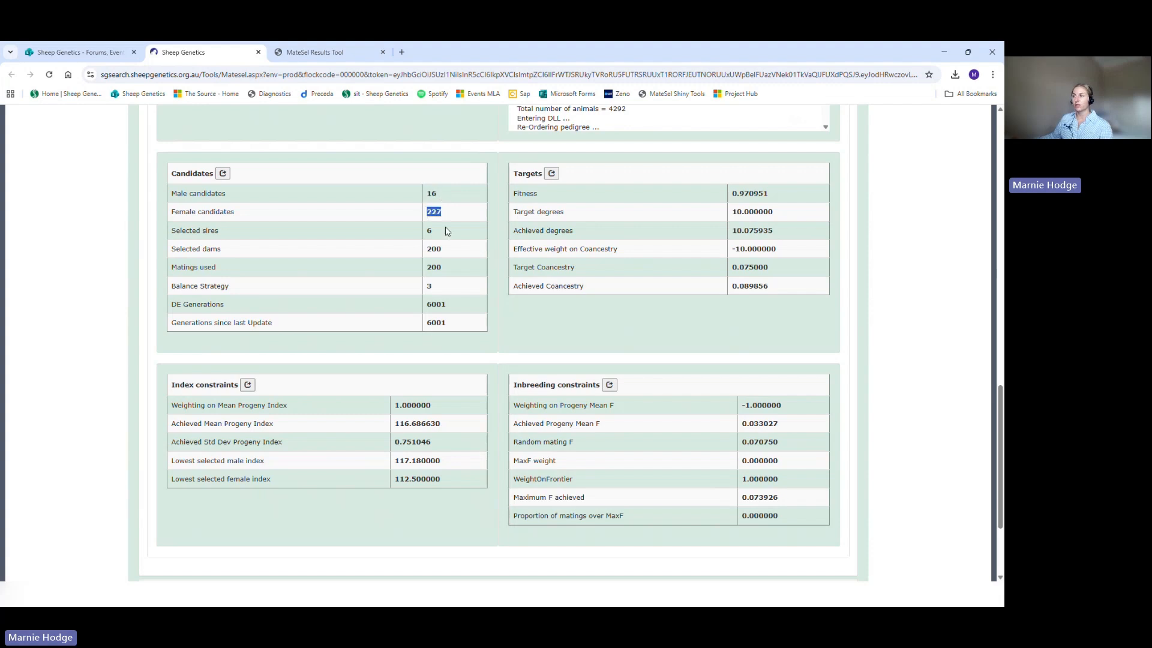
left_click(442, 231)
left_click_drag(442, 234, 422, 235)
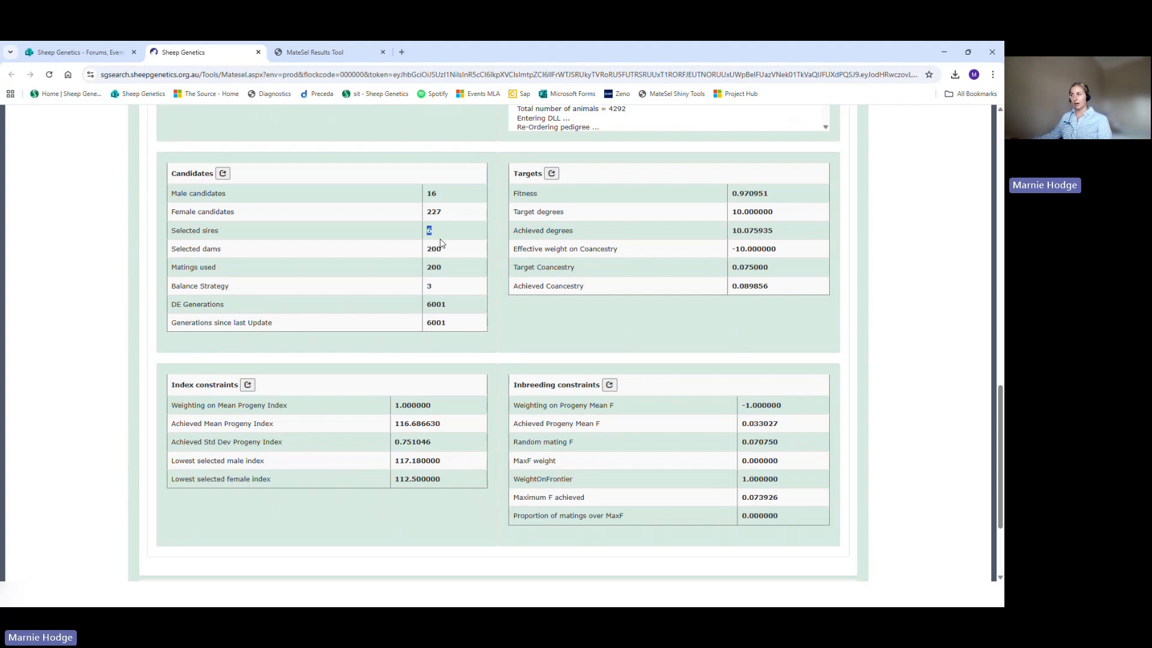
left_click(438, 237)
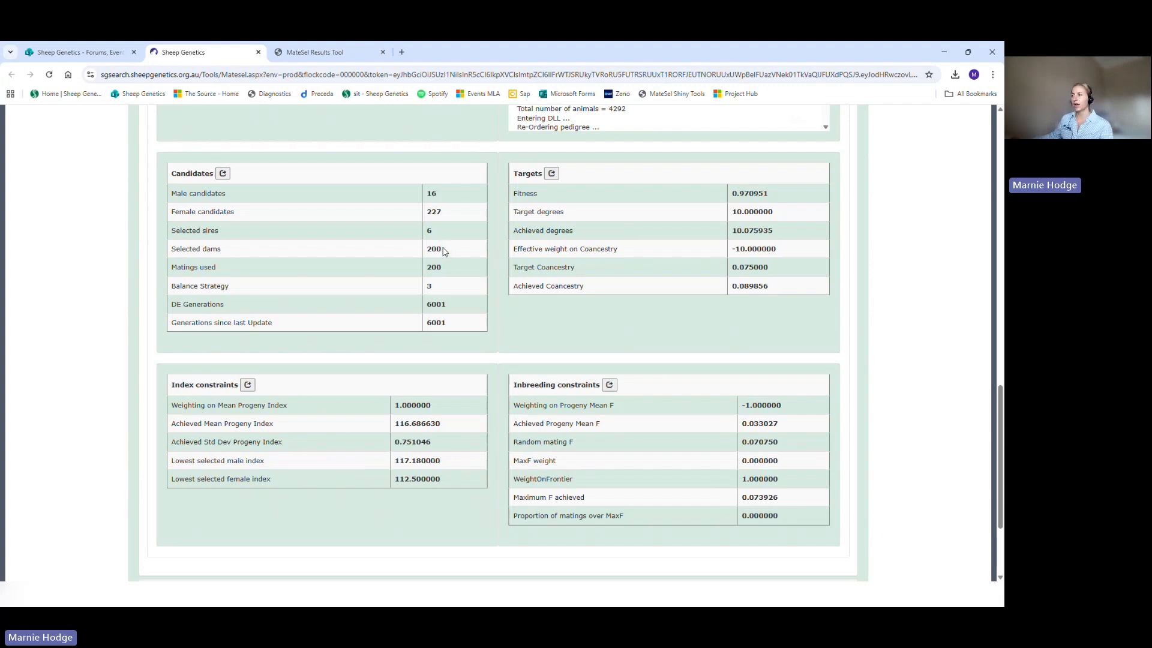
double_click(442, 250)
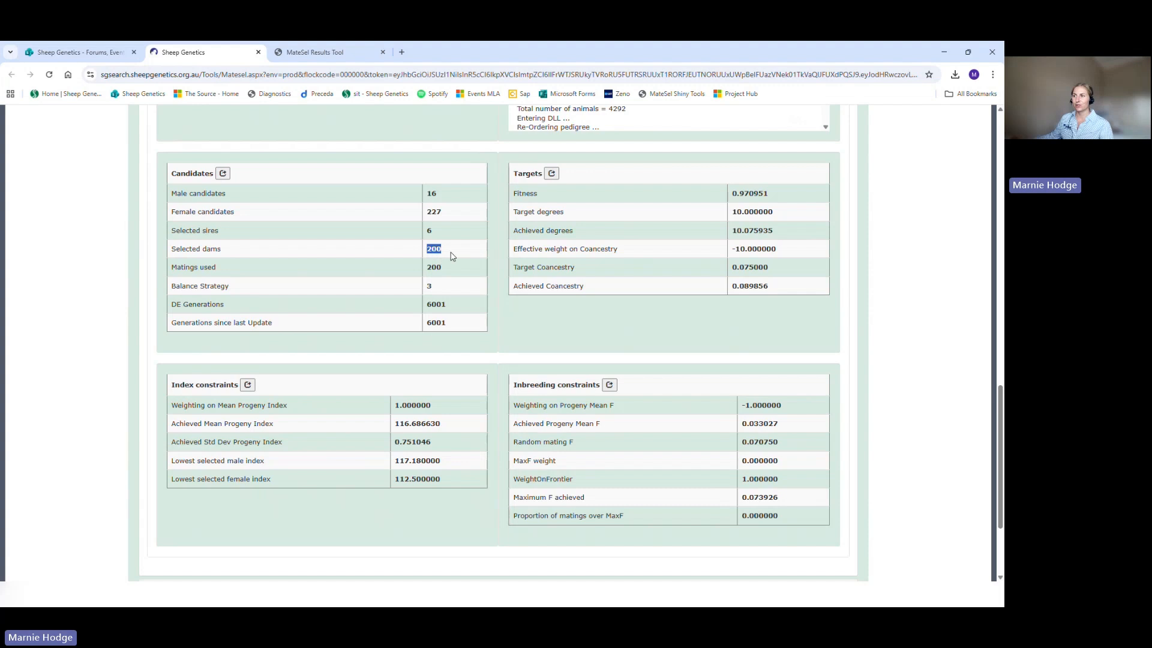
left_click(449, 256)
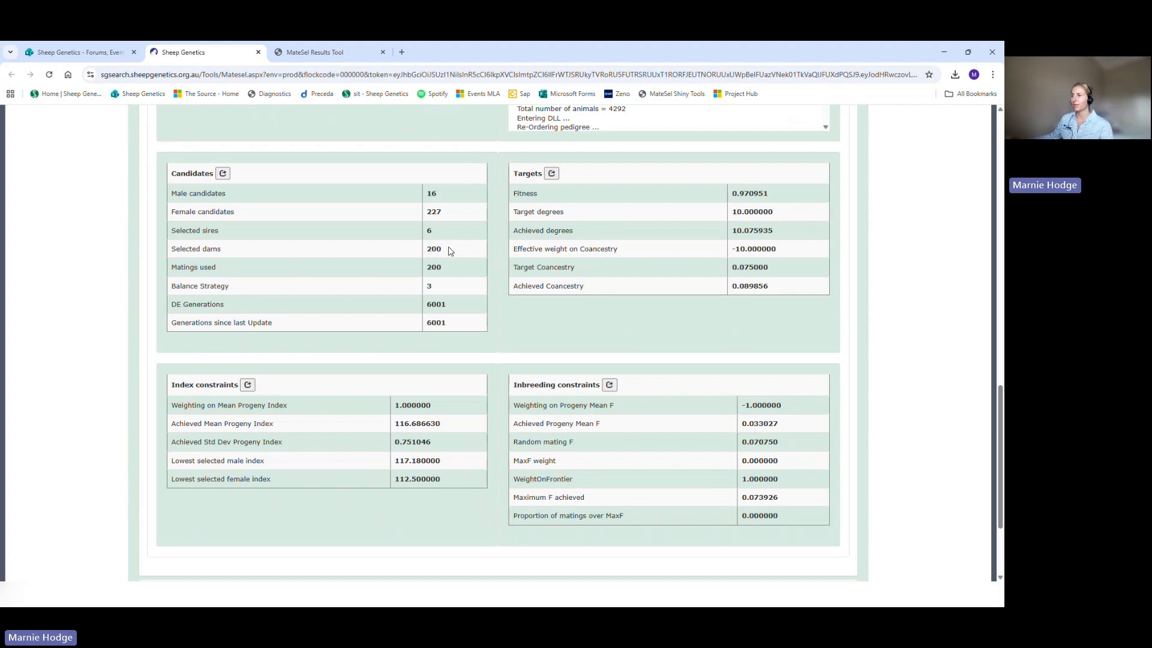
double_click(437, 251)
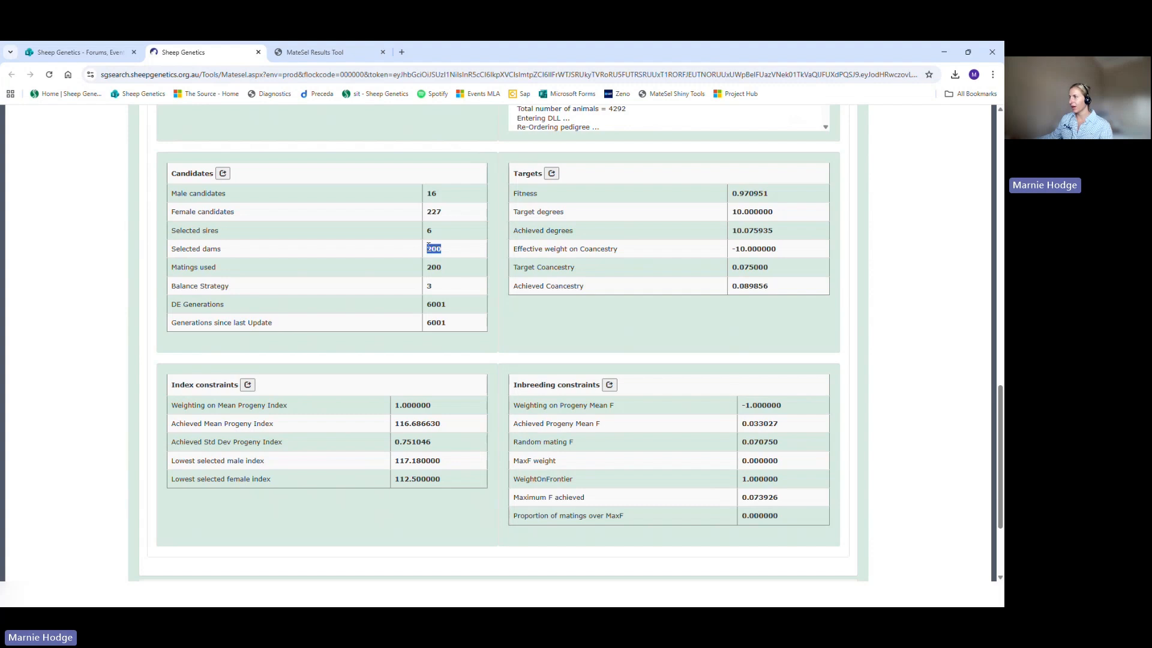
Step: Check the fitness in the Targets table and compare the target and achieved degrees and coancestry
left_click_drag(780, 198, 730, 199)
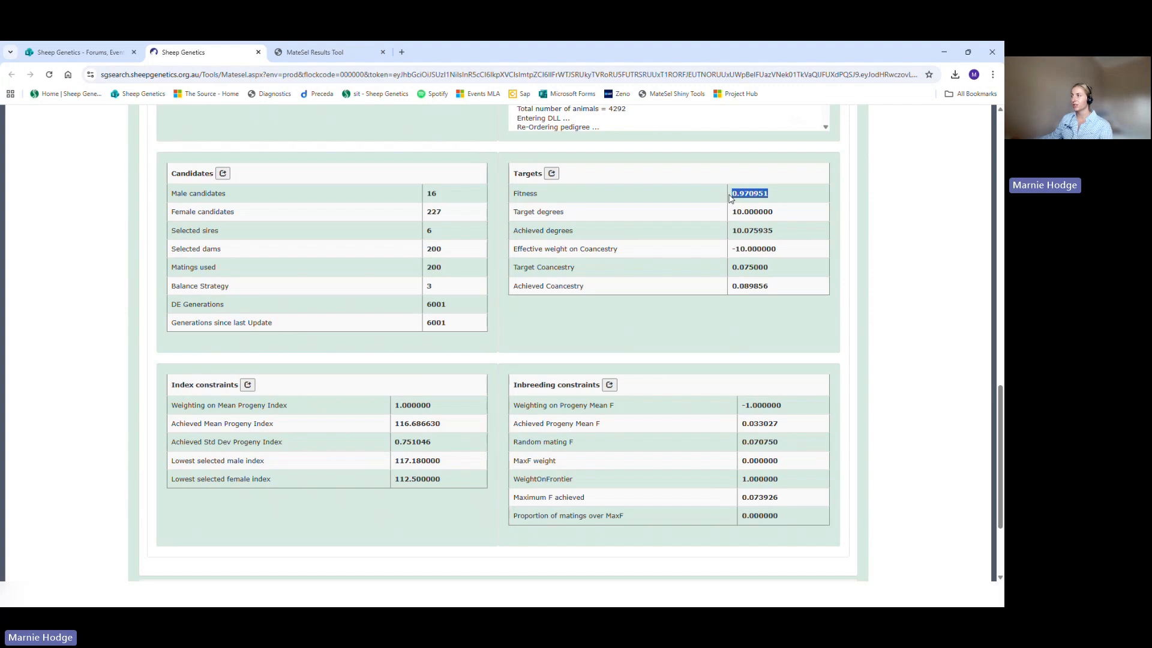
left_click_drag(730, 199, 790, 199)
left_click(785, 201)
left_click_drag(785, 201, 728, 200)
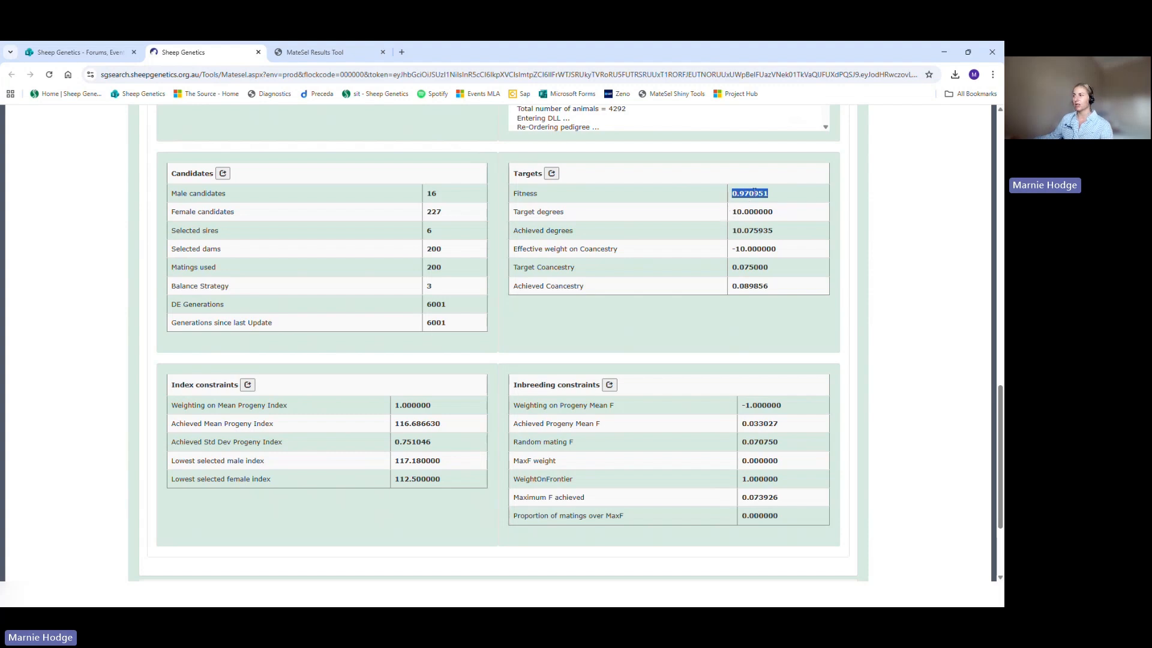
left_click(787, 195)
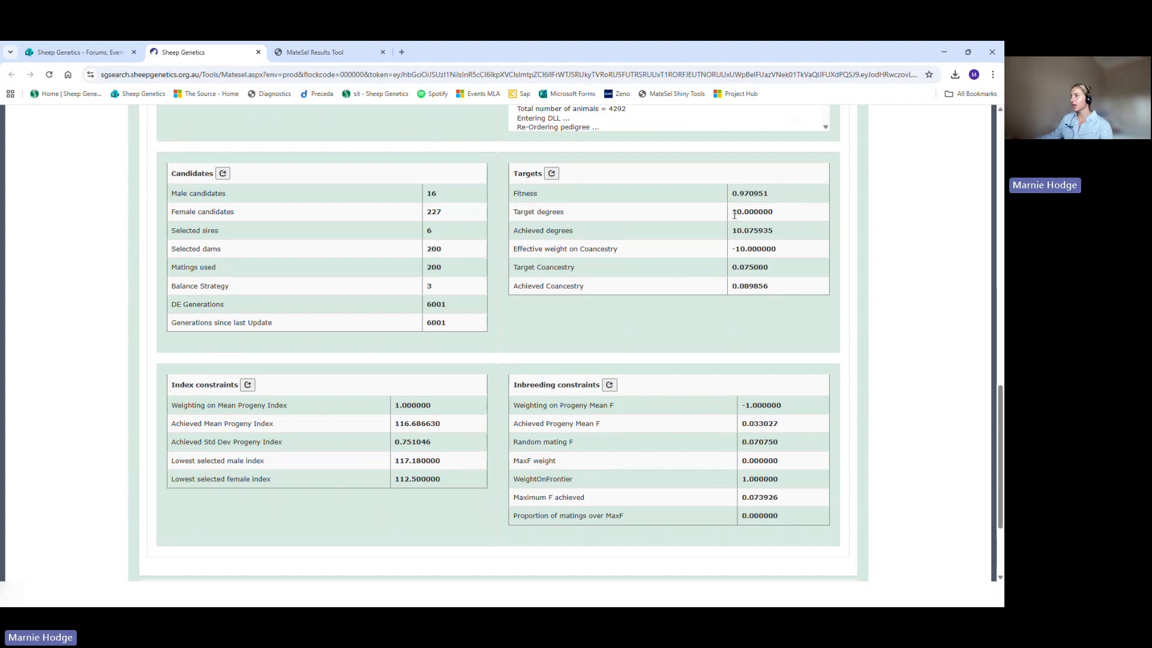
left_click_drag(735, 215, 786, 219)
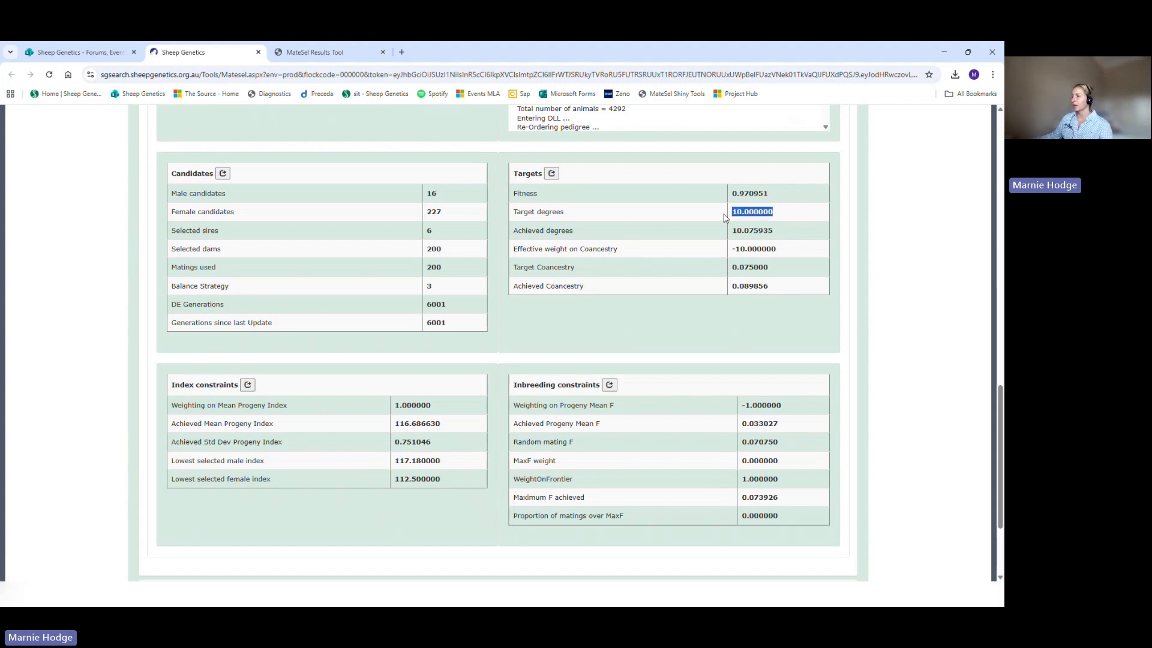
left_click_drag(791, 235, 725, 238)
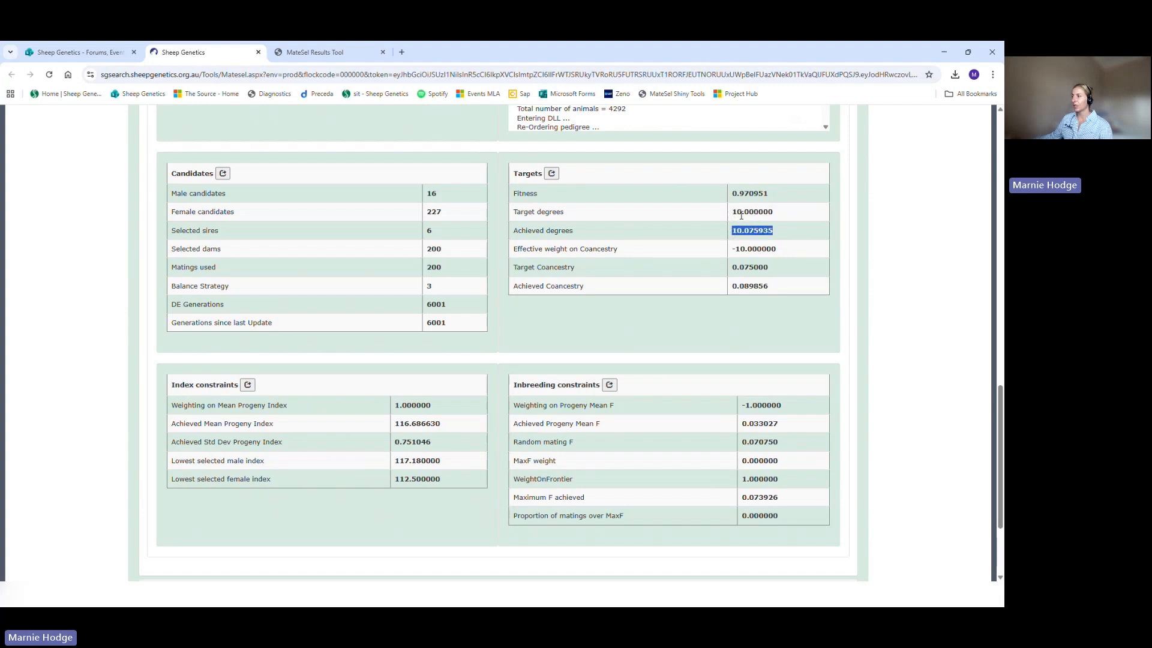
left_click_drag(775, 269, 733, 275)
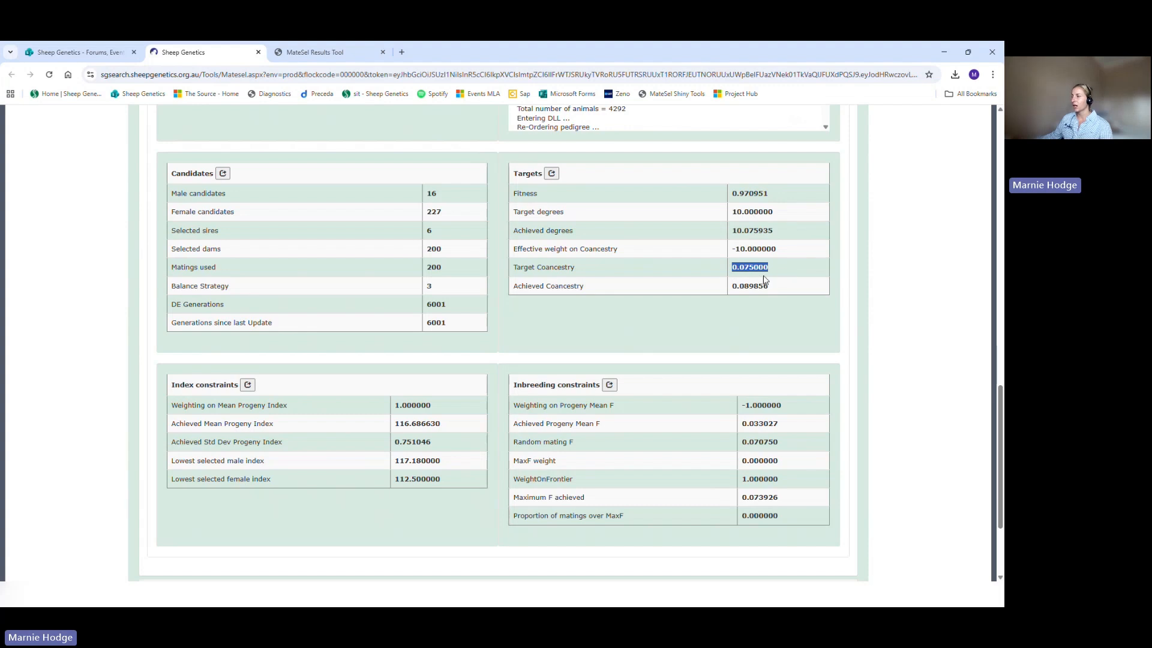
left_click(782, 286)
left_click_drag(775, 291, 736, 294)
left_click(733, 293)
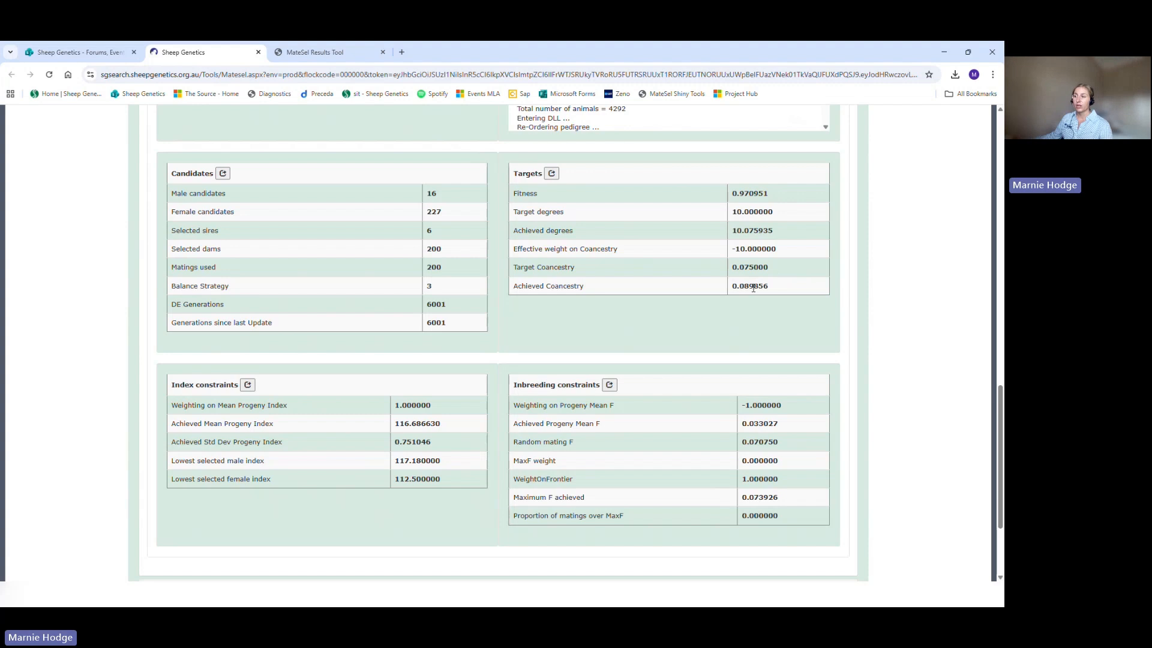
Step: Examine the index constraints for the achieved mean progeny index, its standard deviation and the lowest selected male and female indexes
scroll(471, 331, "down", 1)
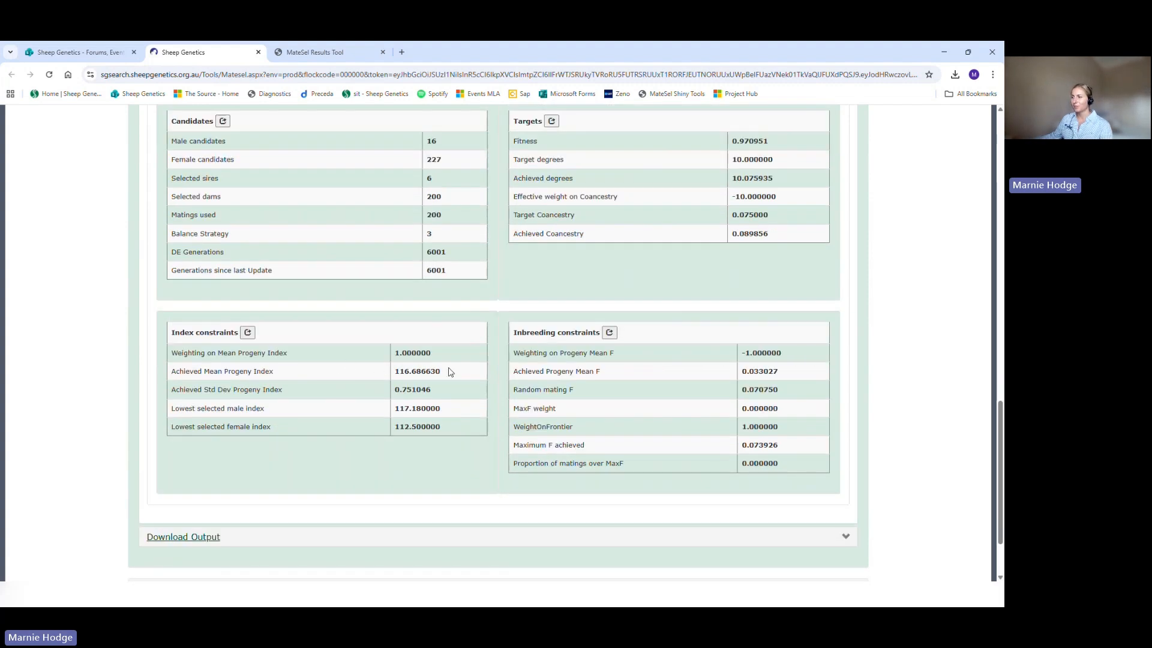
left_click_drag(450, 372, 392, 373)
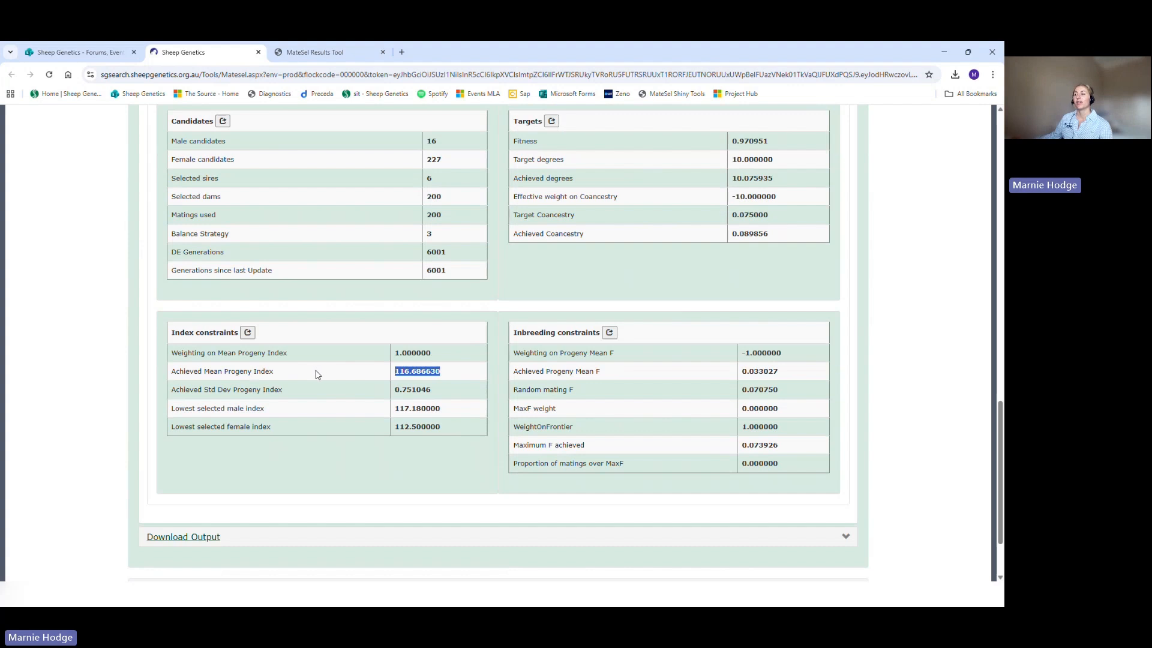
left_click(450, 374)
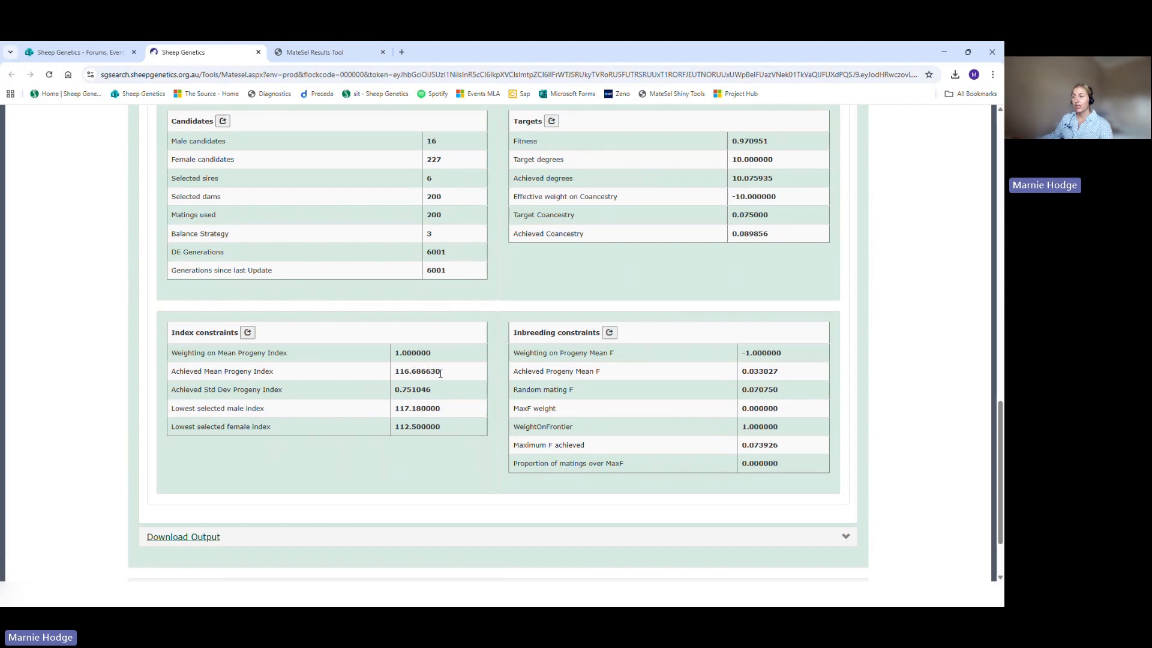
left_click_drag(397, 373, 412, 373)
left_click(421, 372)
left_click_drag(395, 414, 439, 428)
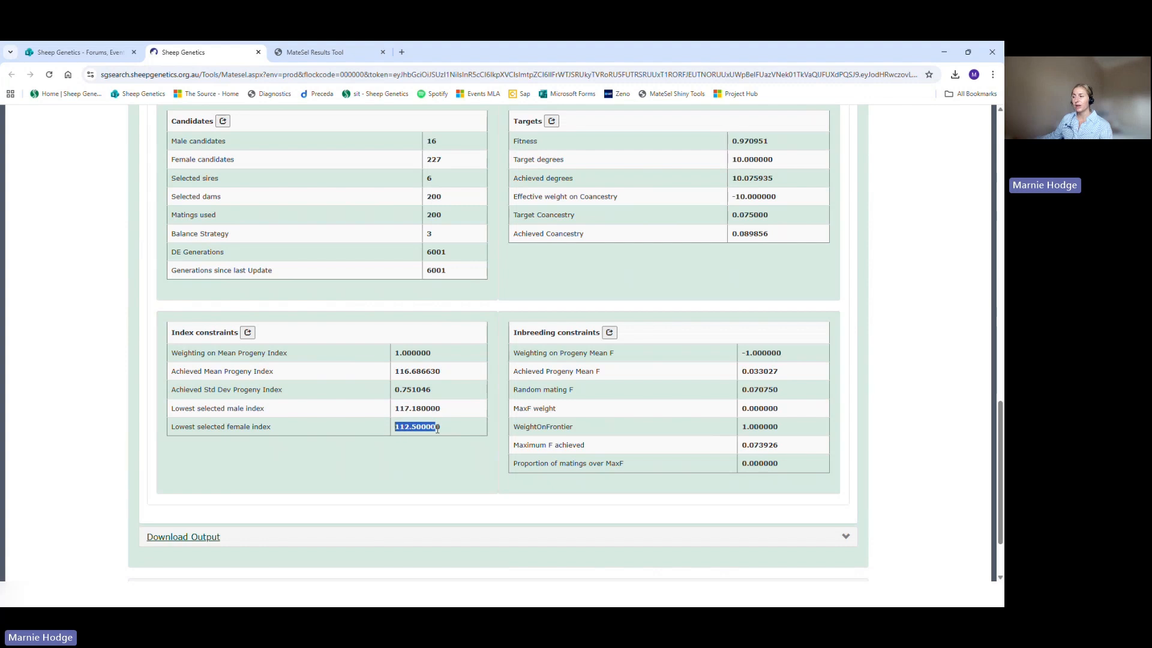
left_click(399, 390)
left_click_drag(396, 393, 408, 391)
left_click(409, 391)
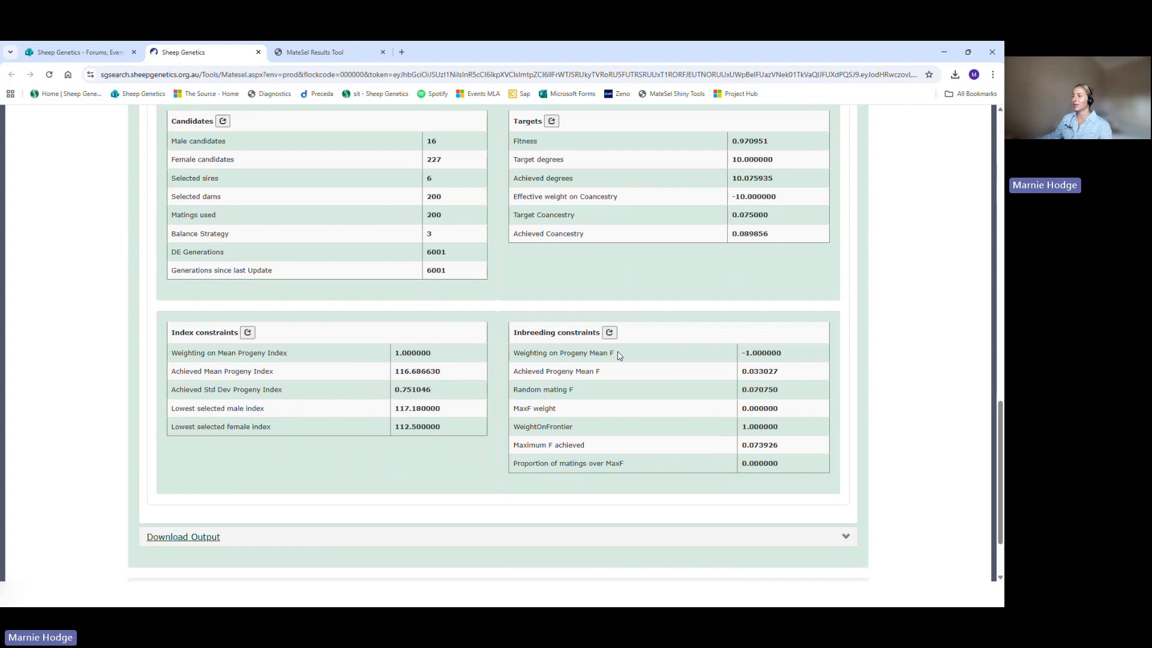
Step: Examine the inbreeding constraints for the weighting on progeny mean F, the achieved progeny mean F and the maximum F achieved
left_click_drag(621, 353, 609, 354)
left_click(635, 372)
left_click_drag(787, 373, 743, 377)
left_click_drag(743, 372, 753, 373)
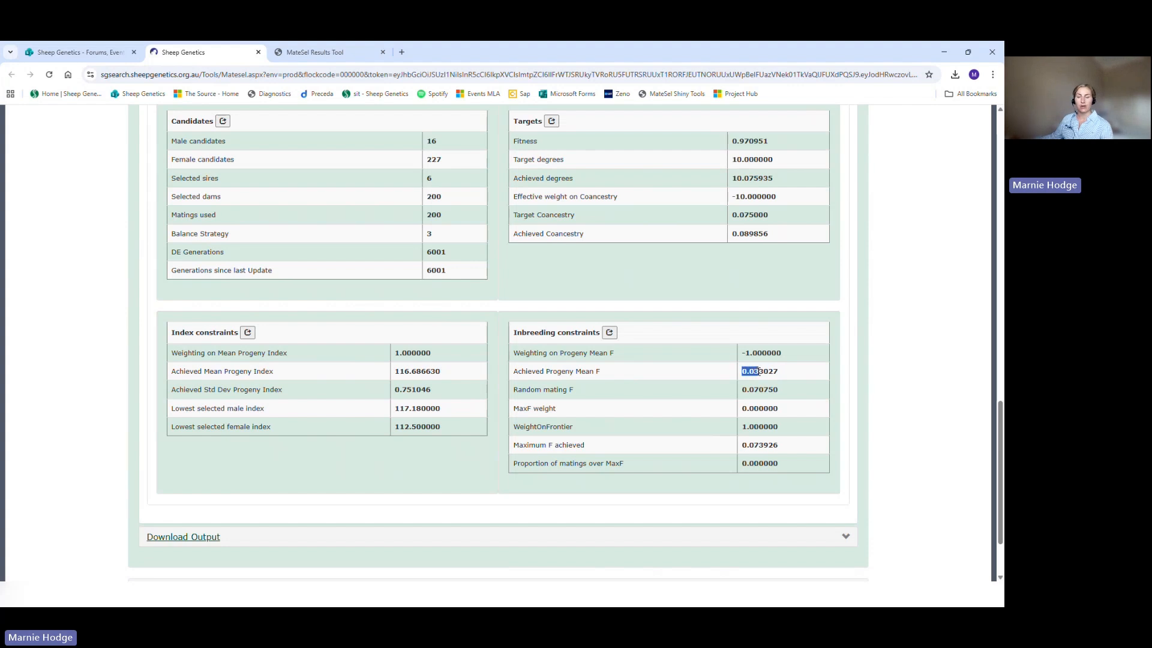
left_click(745, 372)
left_click_drag(786, 353, 744, 360)
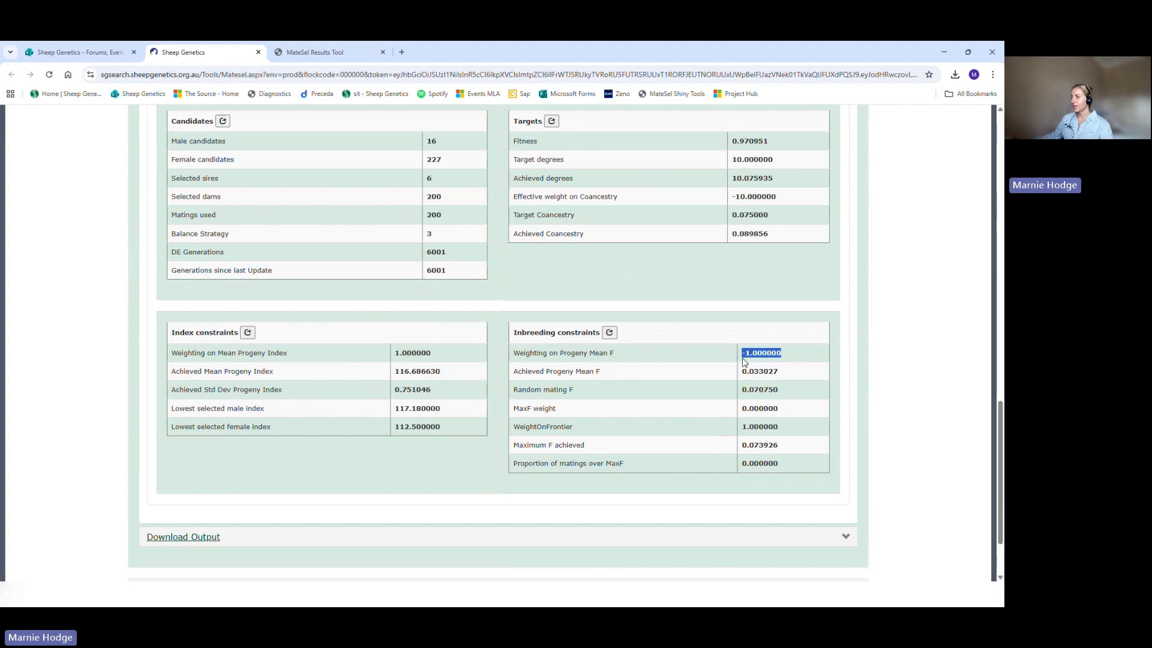
left_click(744, 360)
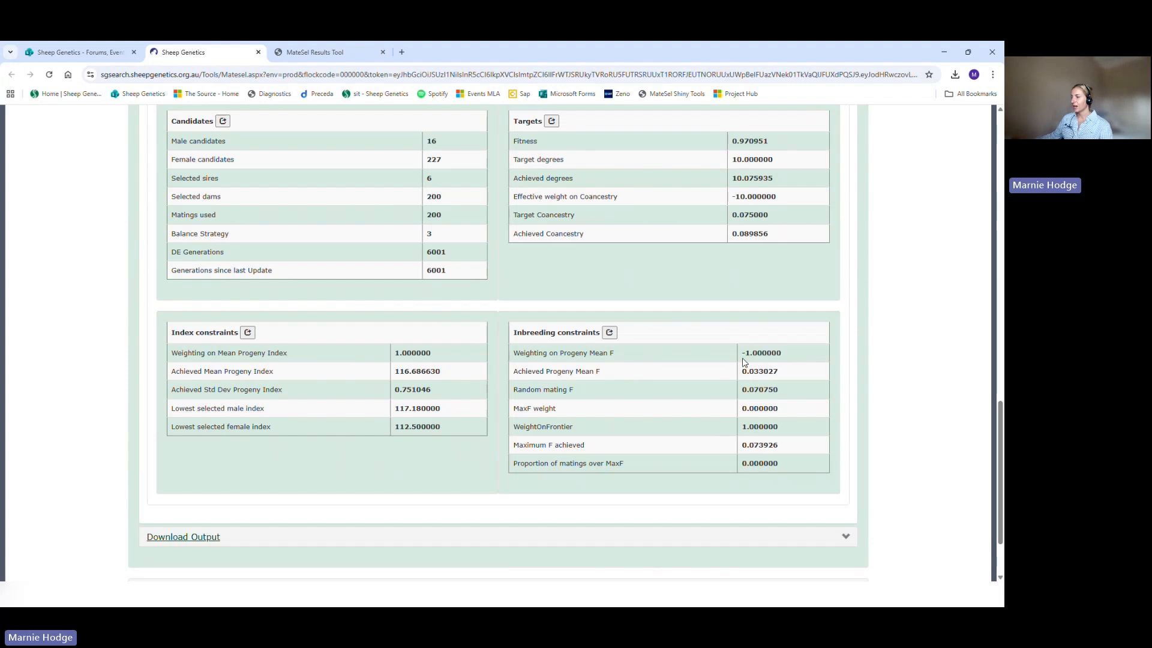
left_click_drag(788, 446, 743, 456)
left_click(759, 454)
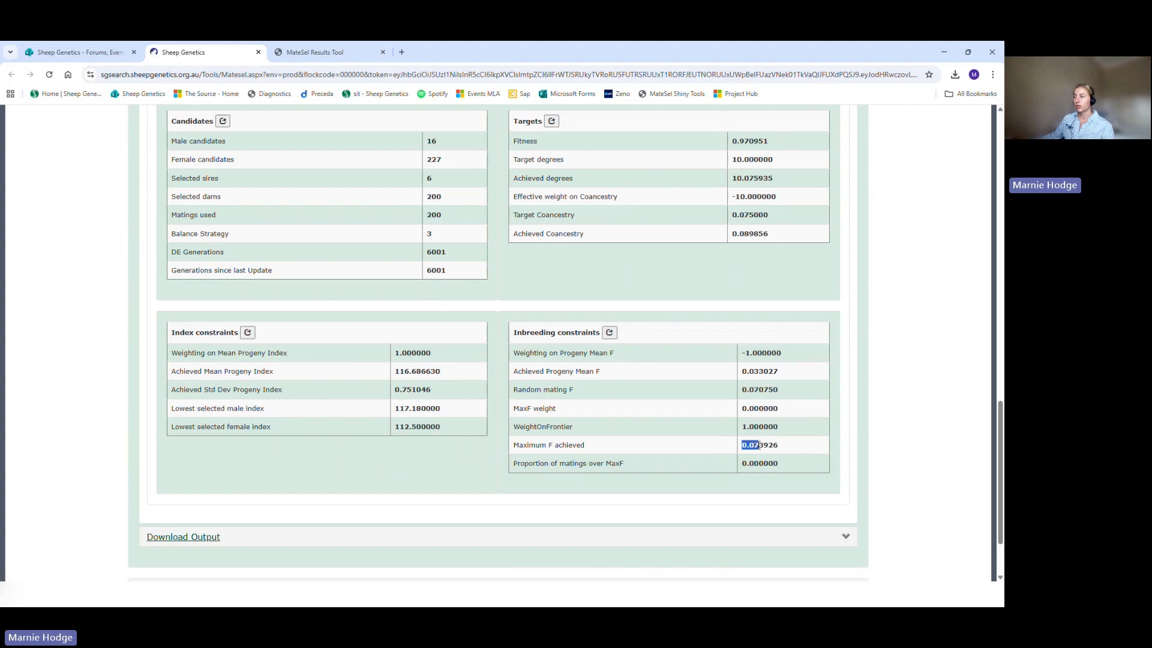
double_click(759, 446)
left_click(743, 452)
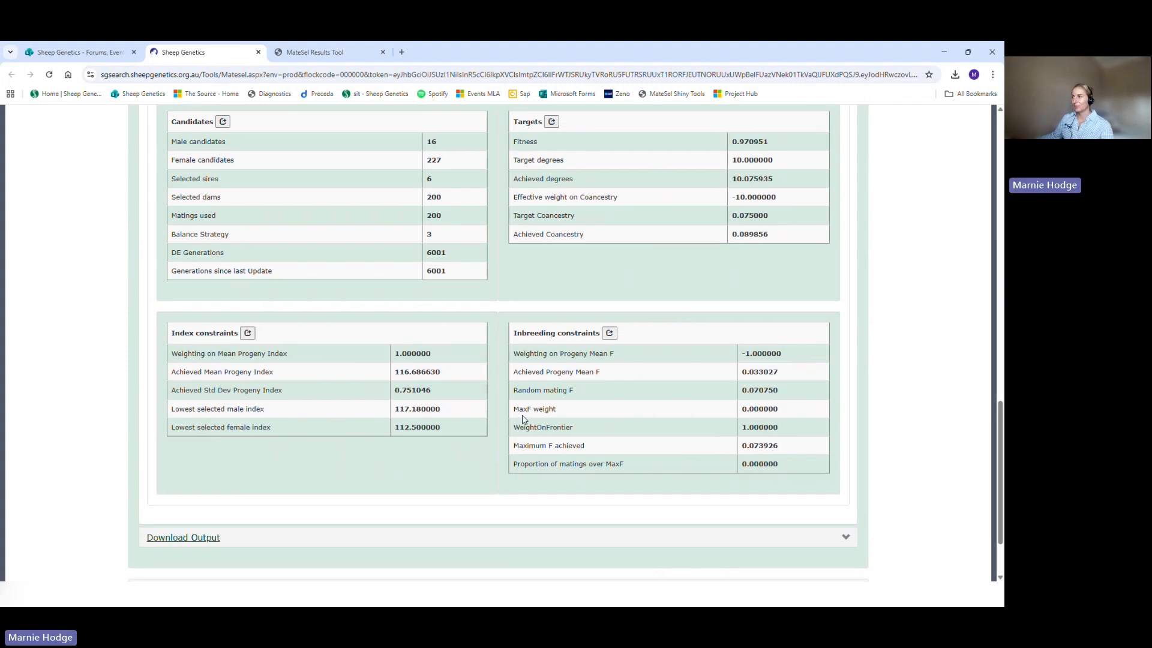
Step: Show the run's default trait histograms and look through the charts
scroll(420, 360, "up", 6)
left_click(354, 250)
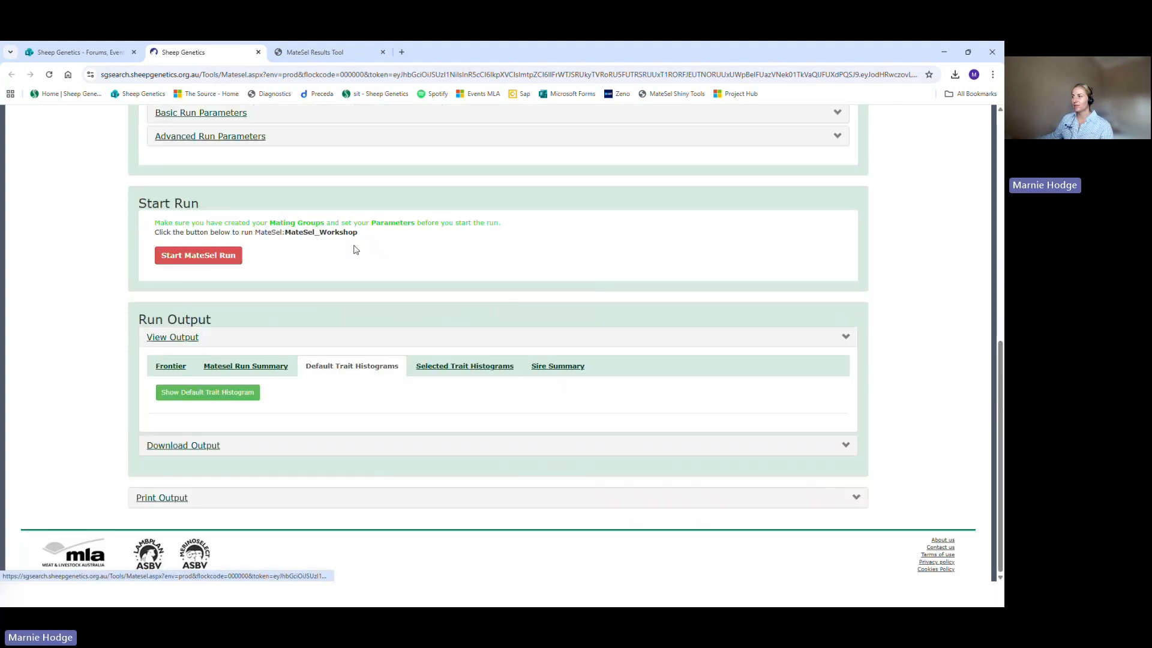
left_click(212, 393)
scroll(106, 342, "down", 4)
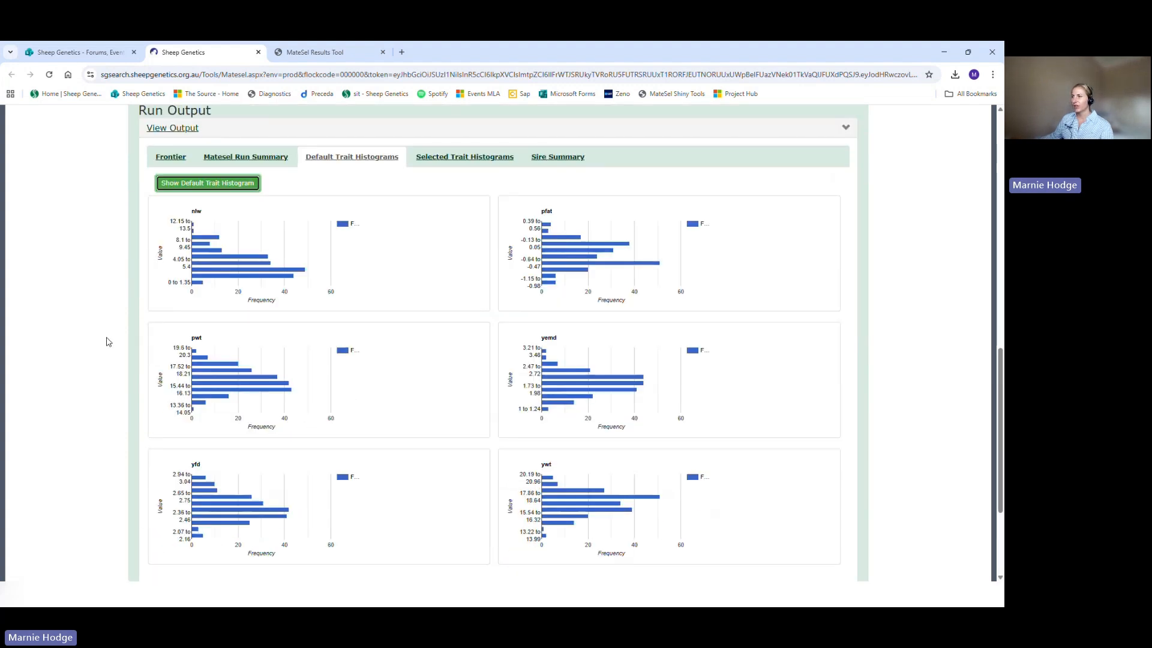
scroll(108, 345, "down", 1)
scroll(126, 387, "up", 1)
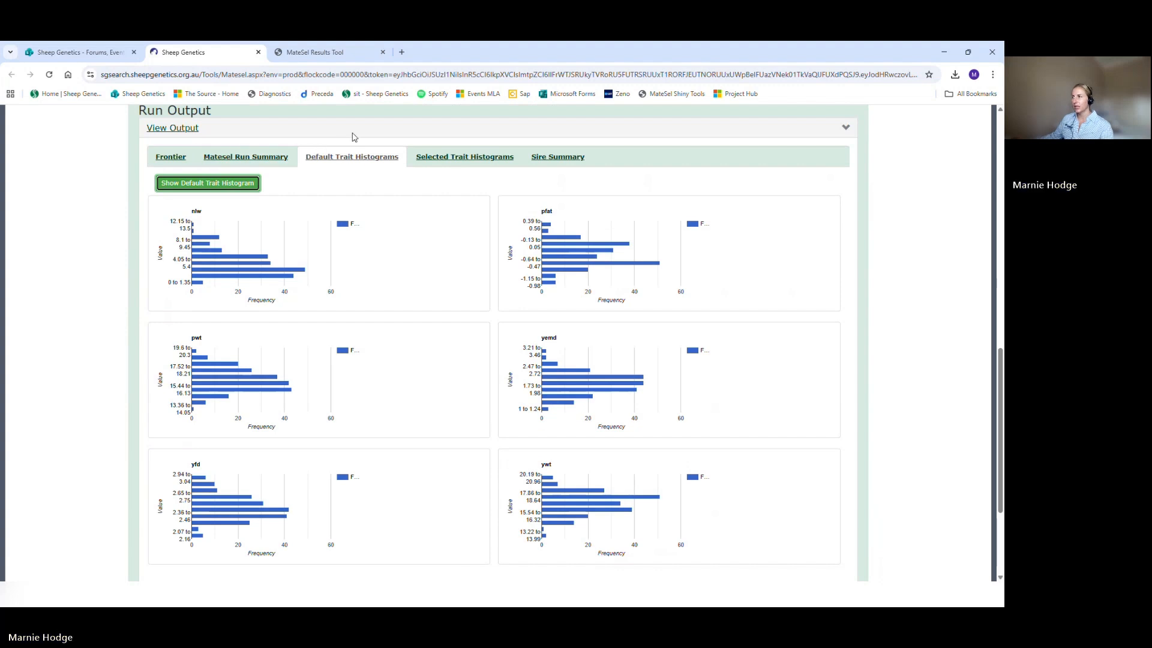
Step: Collapse the output view and download the mating list file MateselMatings.xlsx from the run output
left_click(845, 128)
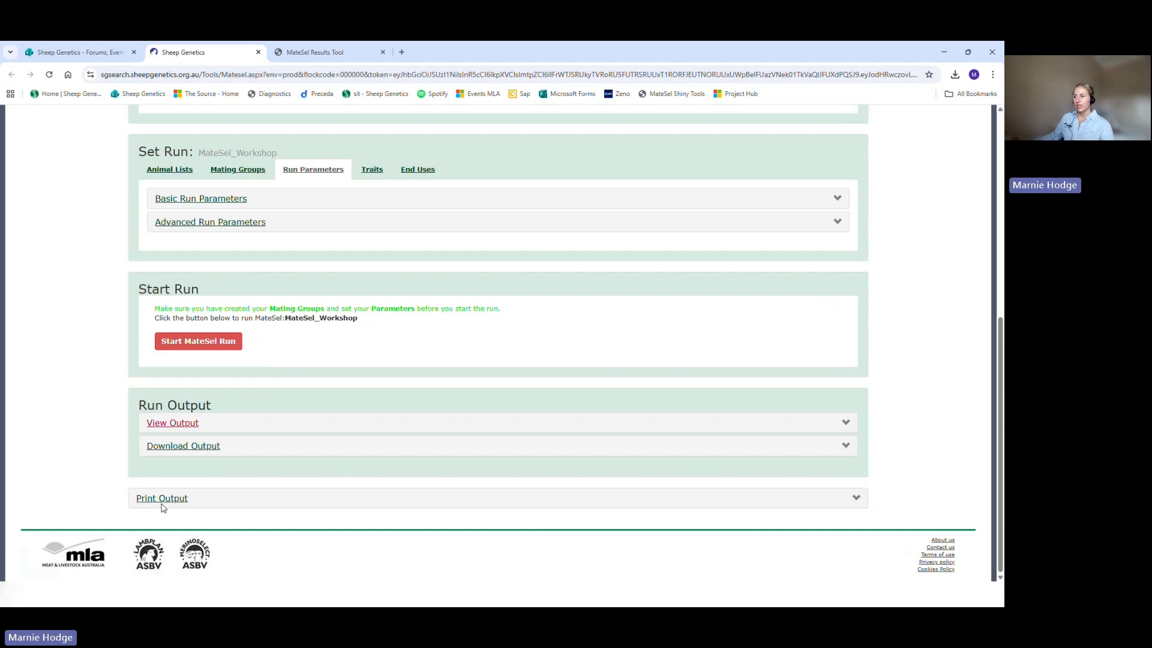
left_click(217, 447)
scroll(251, 439, "down", 1)
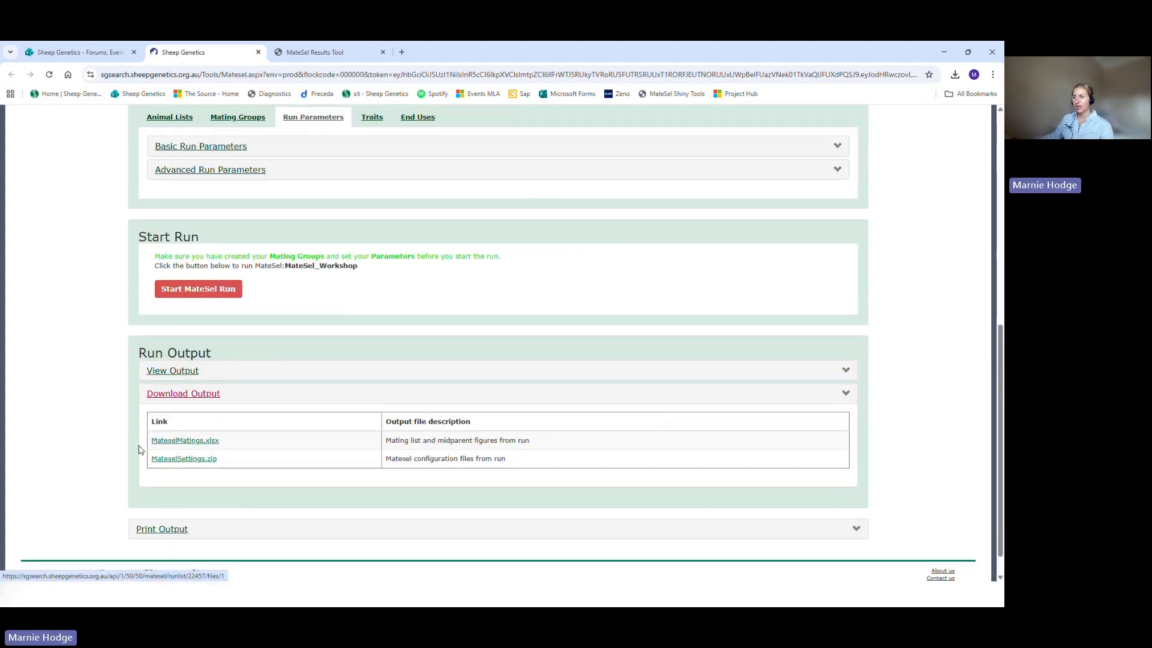
left_click(194, 446)
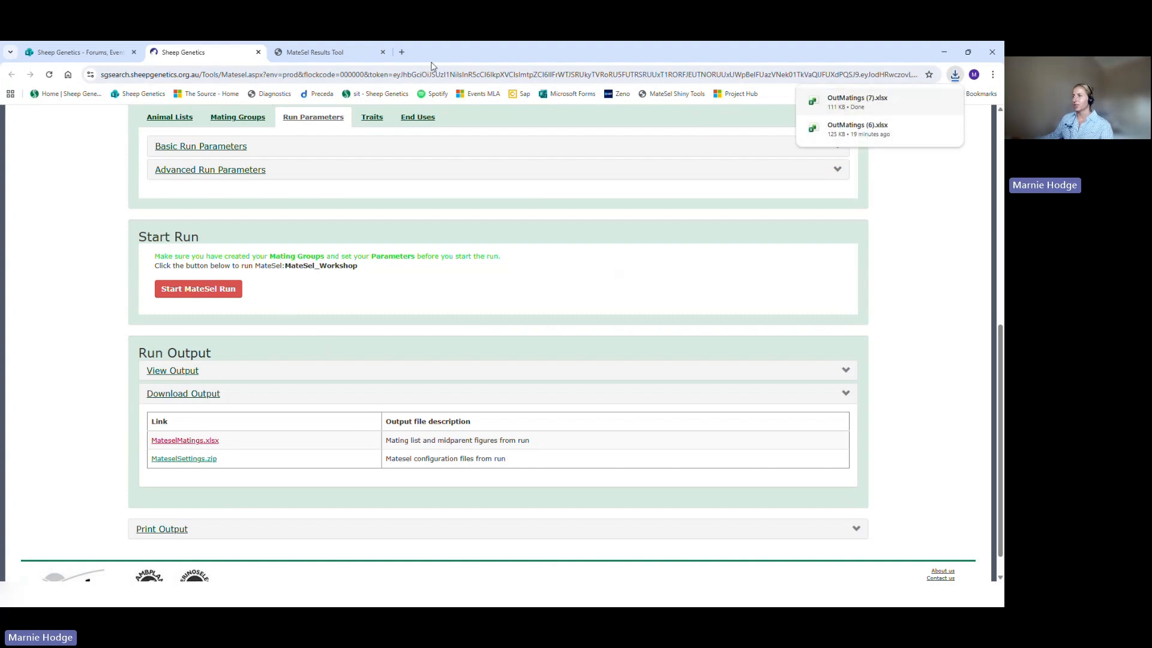
Step: Switch to the MateSel Results Tool, reload it and upload OutMatings (7).xlsx from the recent downloads
left_click(310, 51)
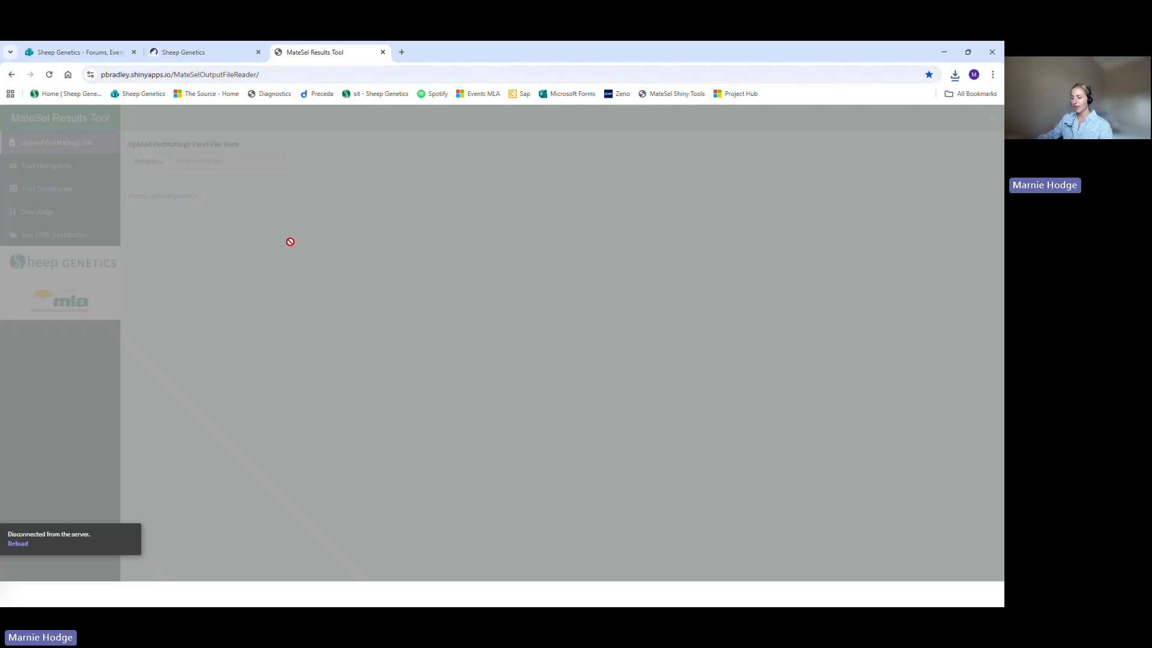
key("F5")
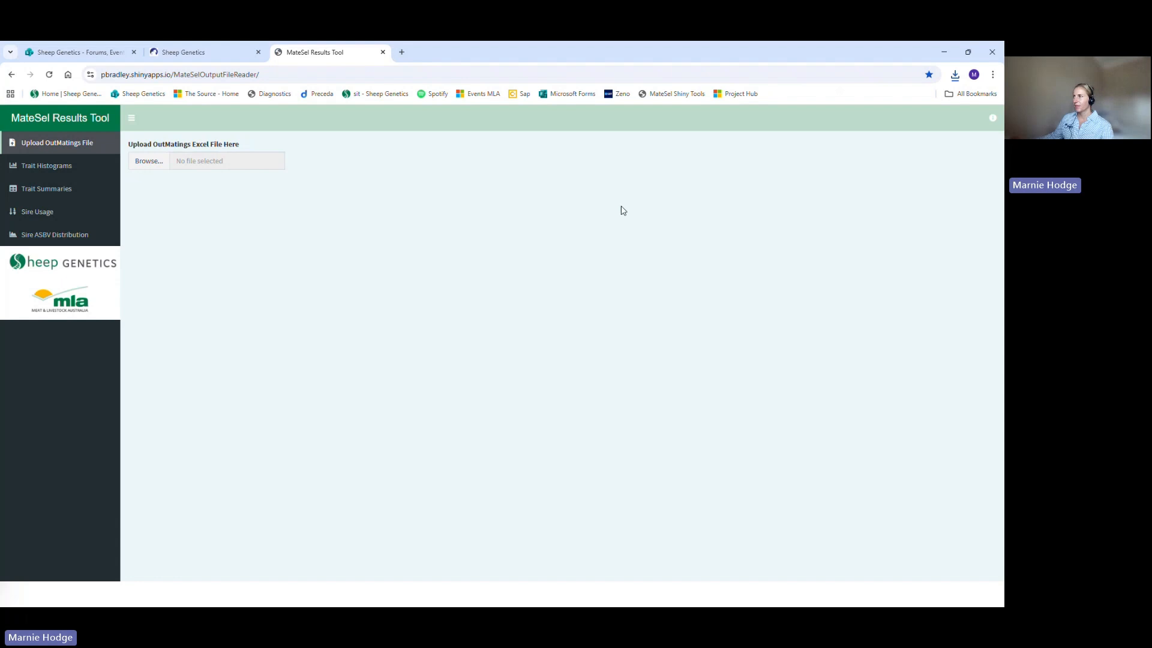
left_click(954, 75)
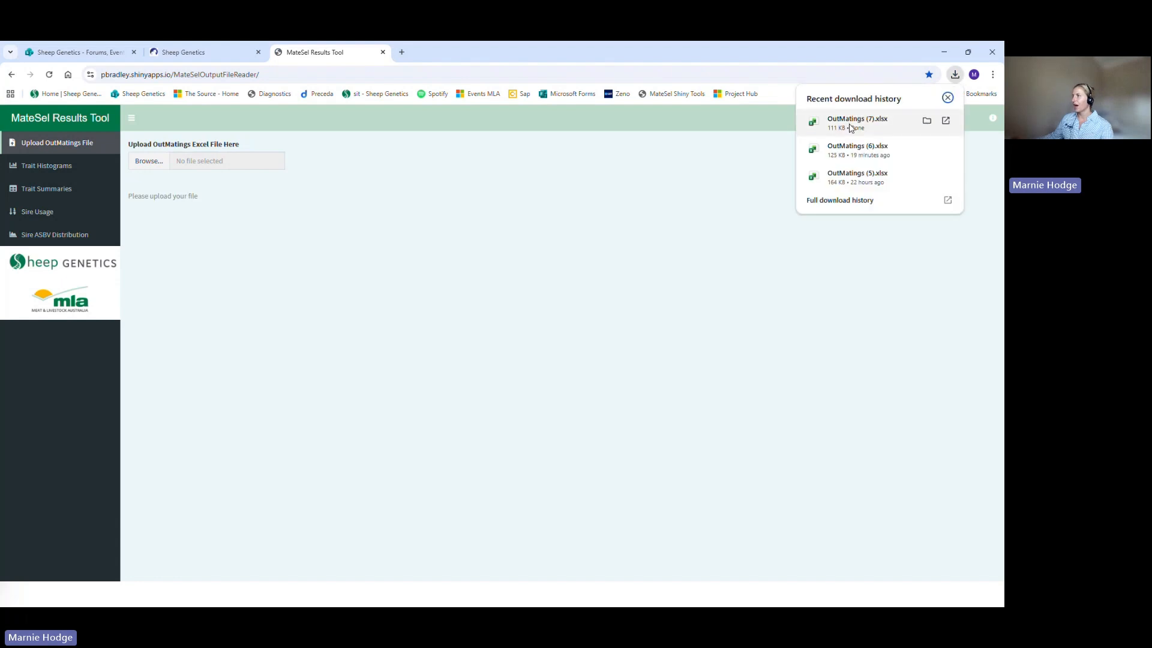
left_click_drag(851, 128, 206, 162)
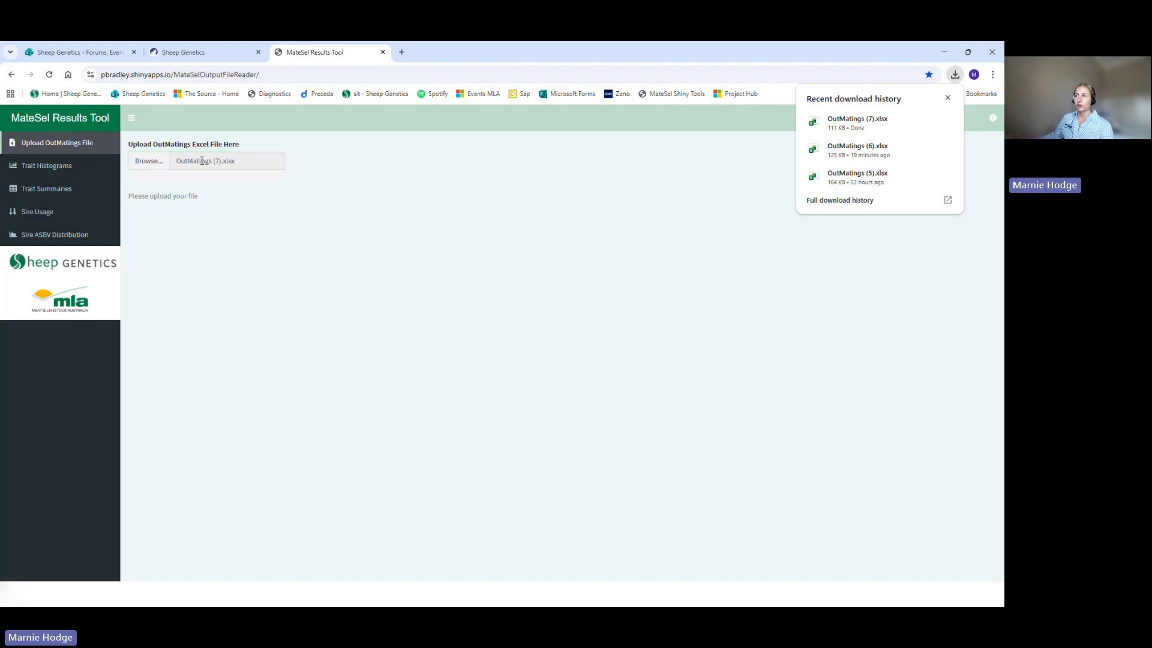
left_click(146, 168)
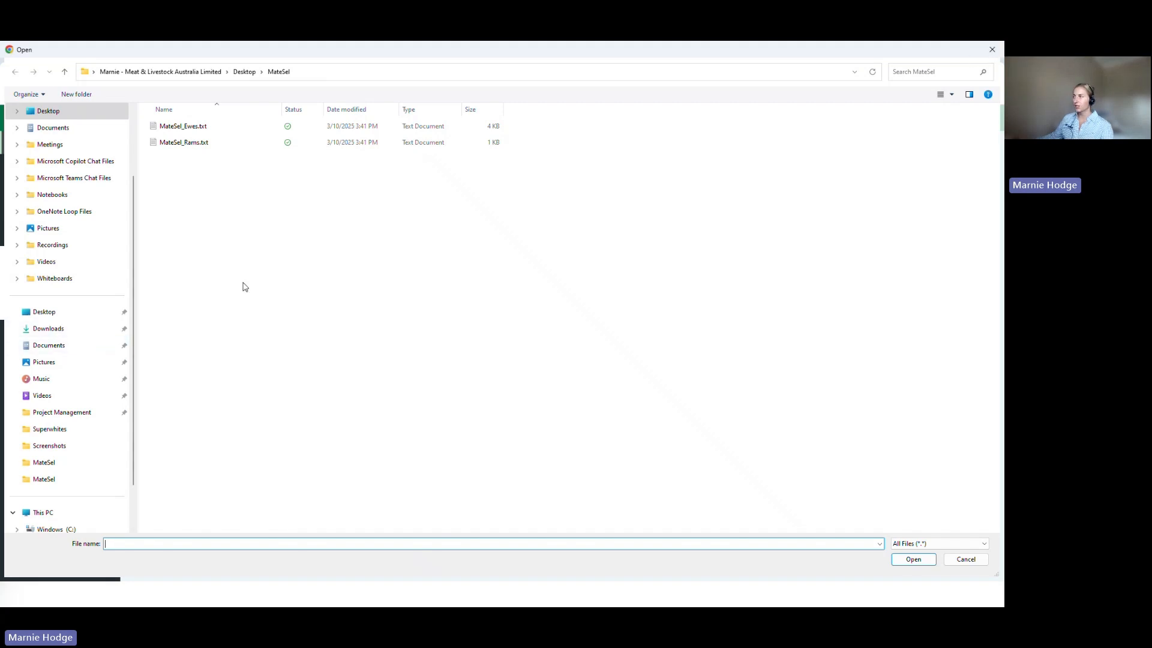
left_click(991, 49)
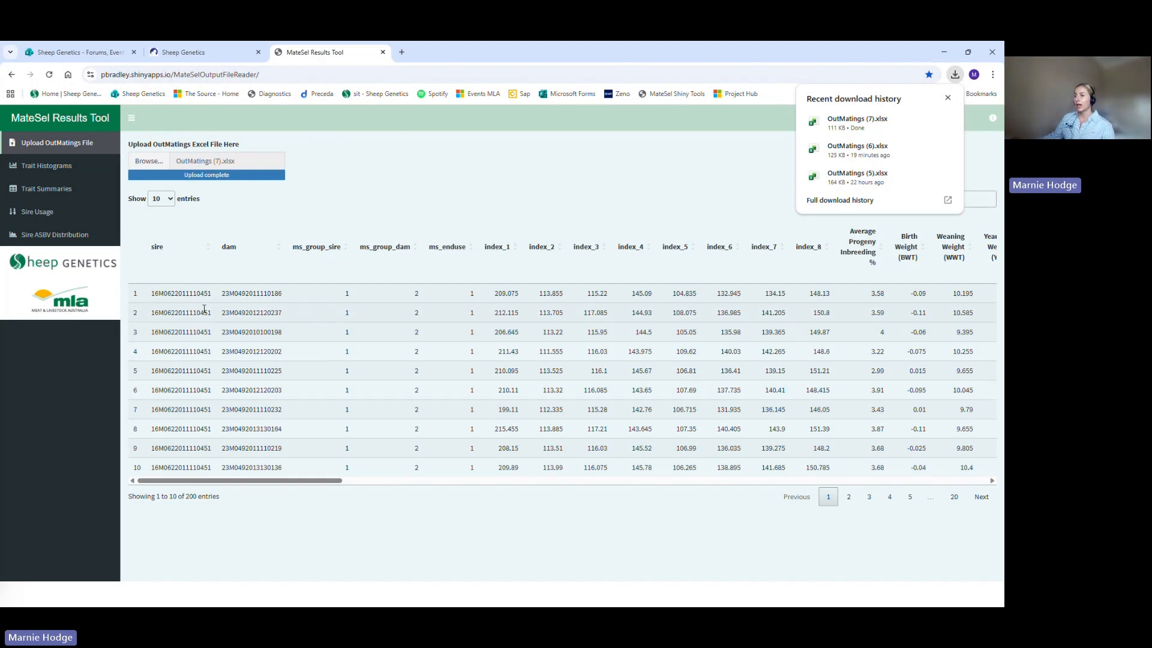
Step: Examine the uploaded matings table for the first sire and dam pairing, its index values, progeny inbreeding and birth weight
left_click_drag(150, 293, 283, 293)
left_click(221, 294)
left_click_drag(496, 294, 519, 293)
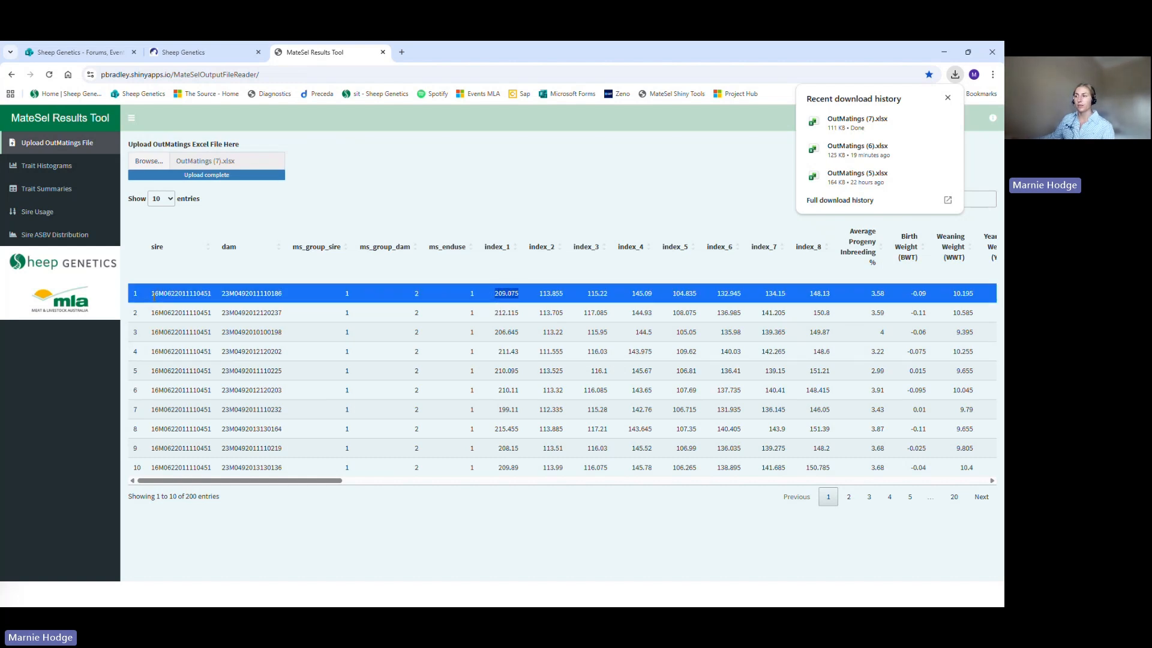
left_click_drag(154, 293, 287, 299)
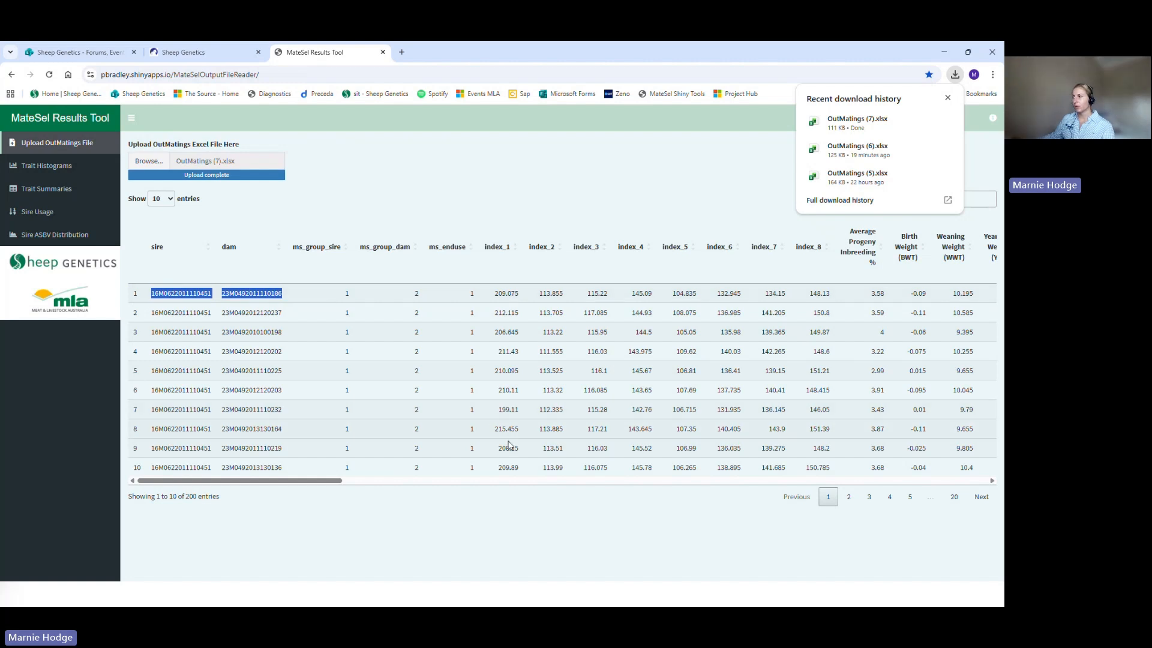
left_click_drag(320, 482, 379, 487)
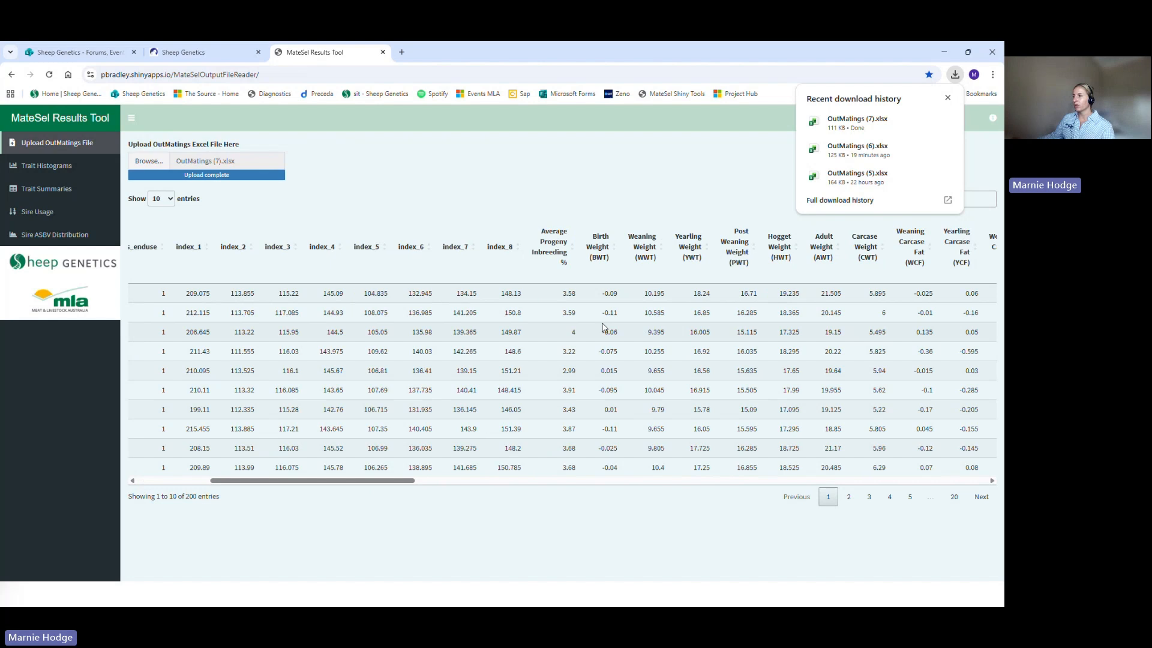
double_click(608, 293)
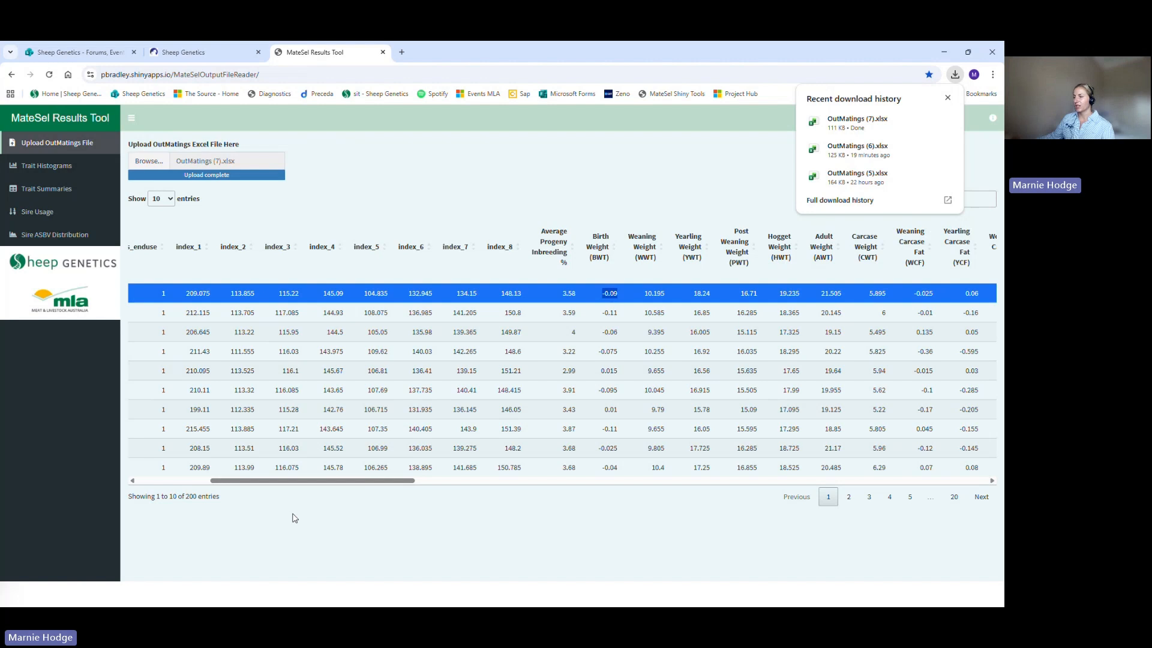
left_click_drag(313, 481, 217, 529)
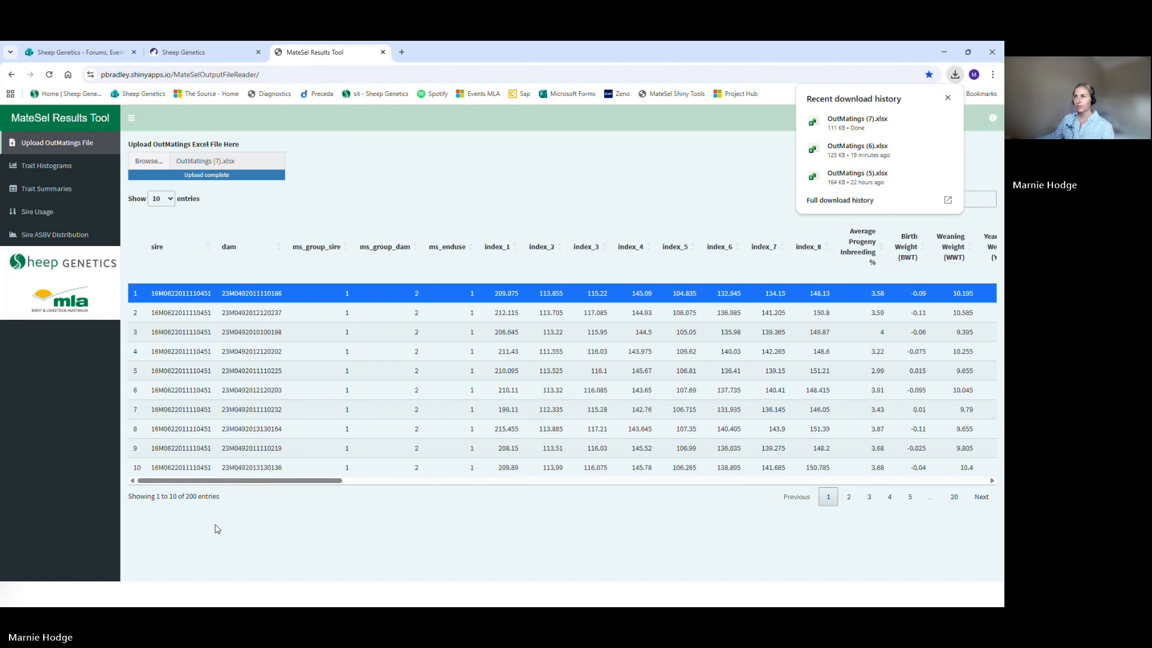
Step: Display the mid-parent breeding value distribution for the trait Weaning Weight (WWT)
left_click(53, 171)
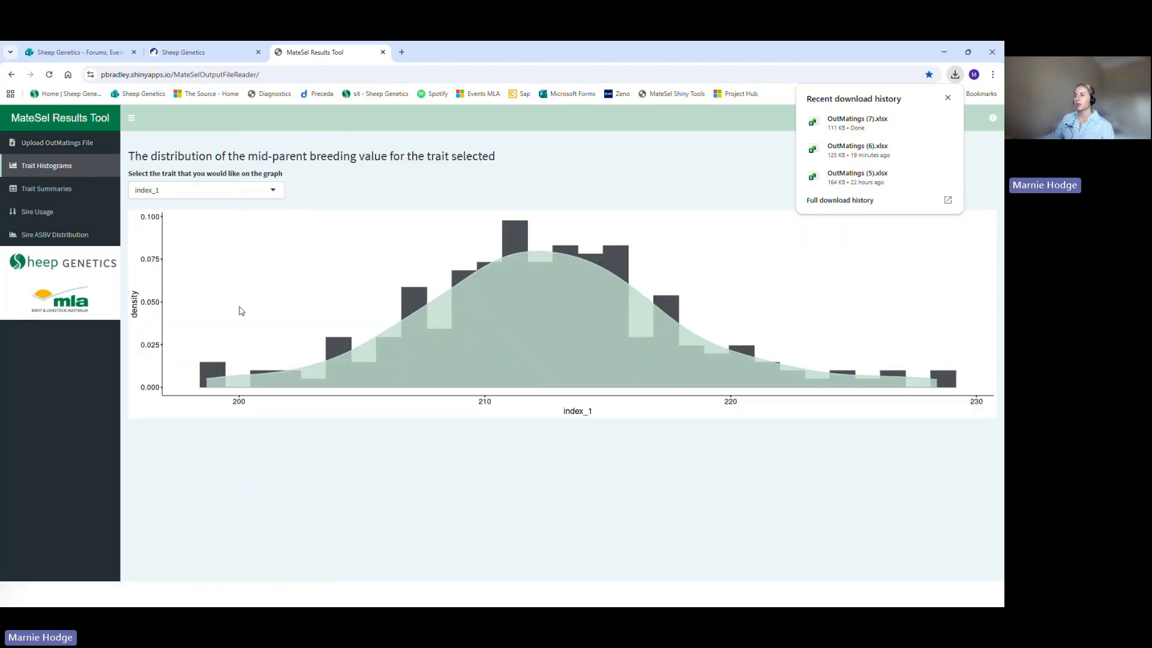
left_click_drag(249, 158, 497, 158)
left_click(177, 174)
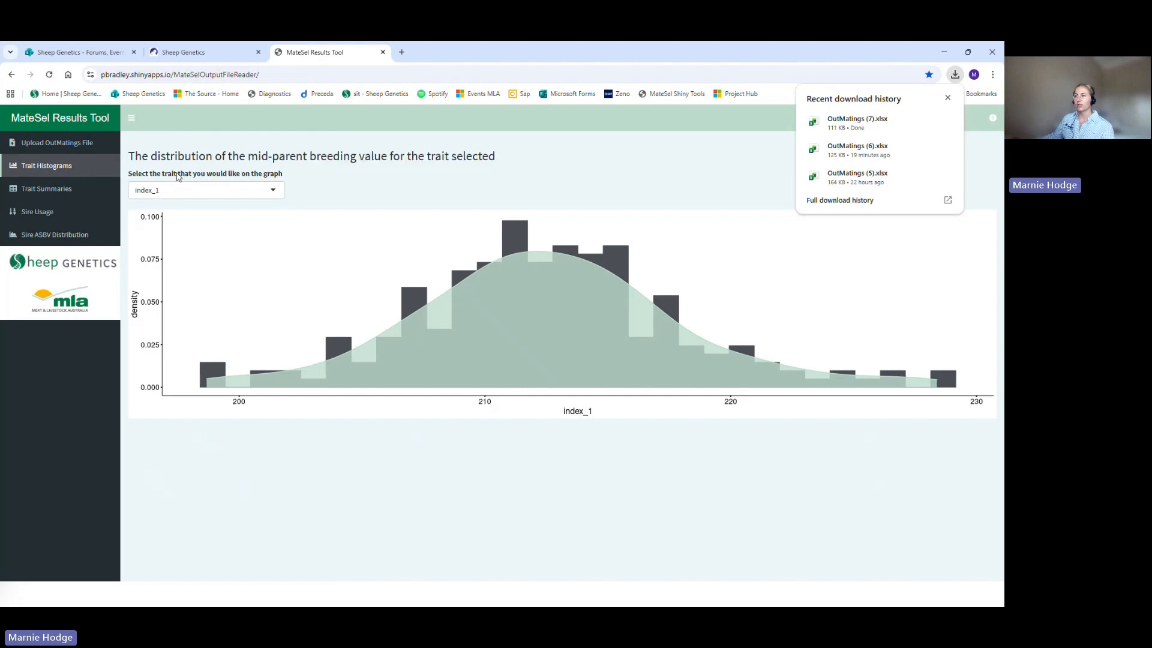
left_click(150, 190)
scroll(192, 252, "down", 4)
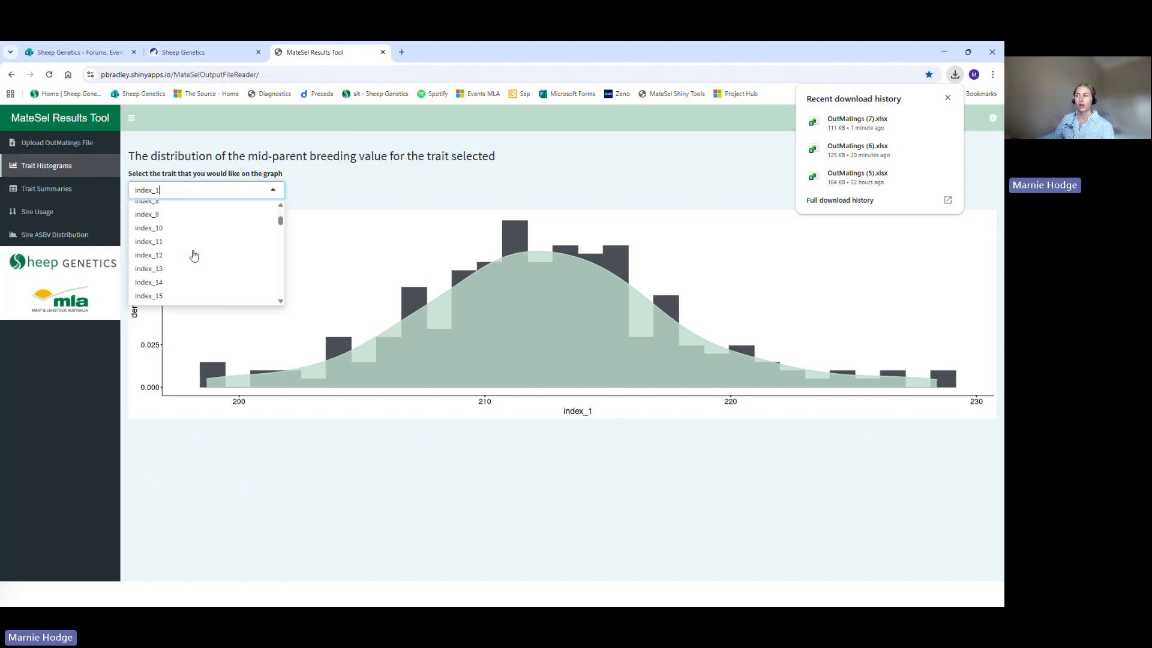
scroll(193, 256, "down", 5)
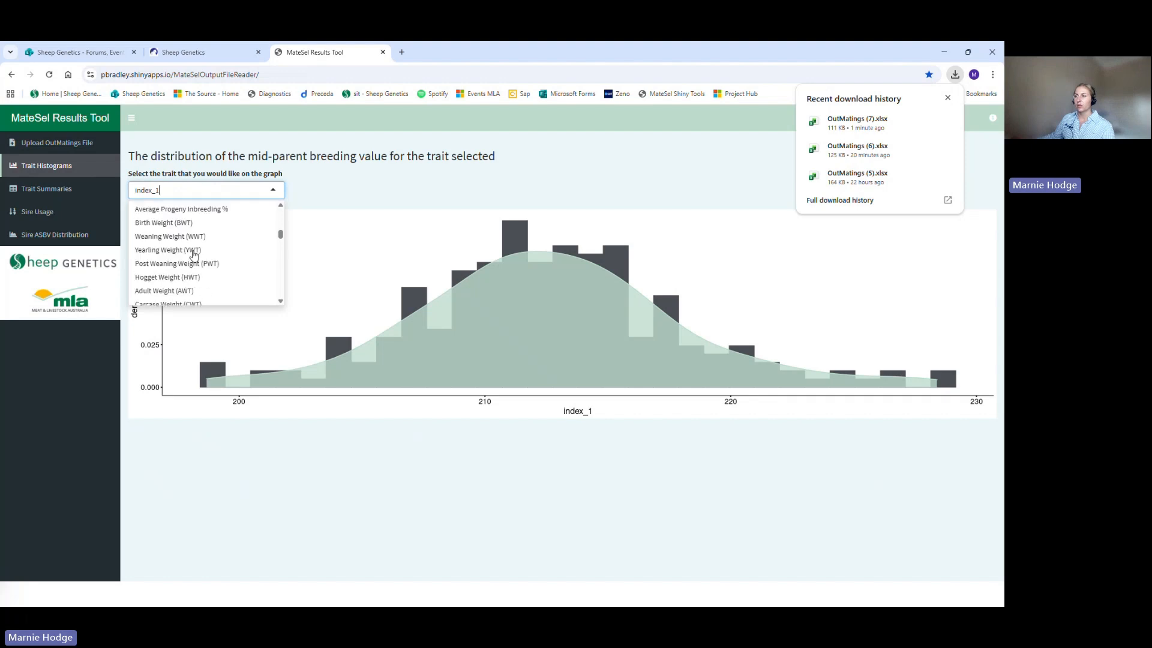
left_click(202, 239)
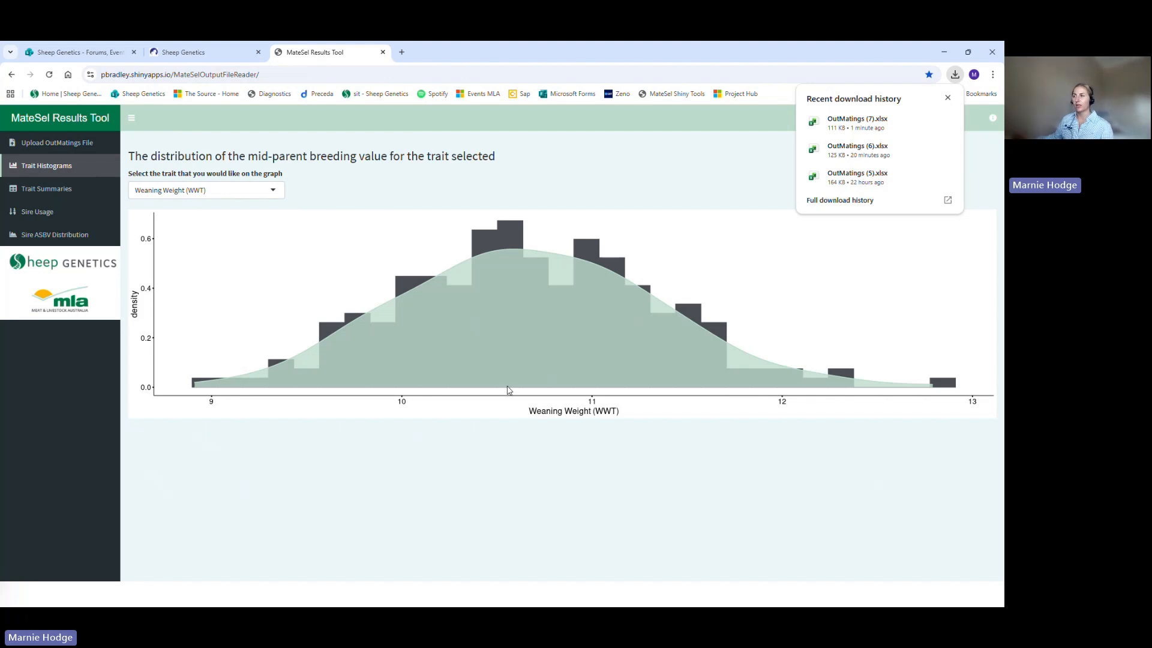
Step: Return to the Sheep Genetics MateSel page and add Weaning Weight as a trait to the MateSel_Workshop run
left_click(178, 52)
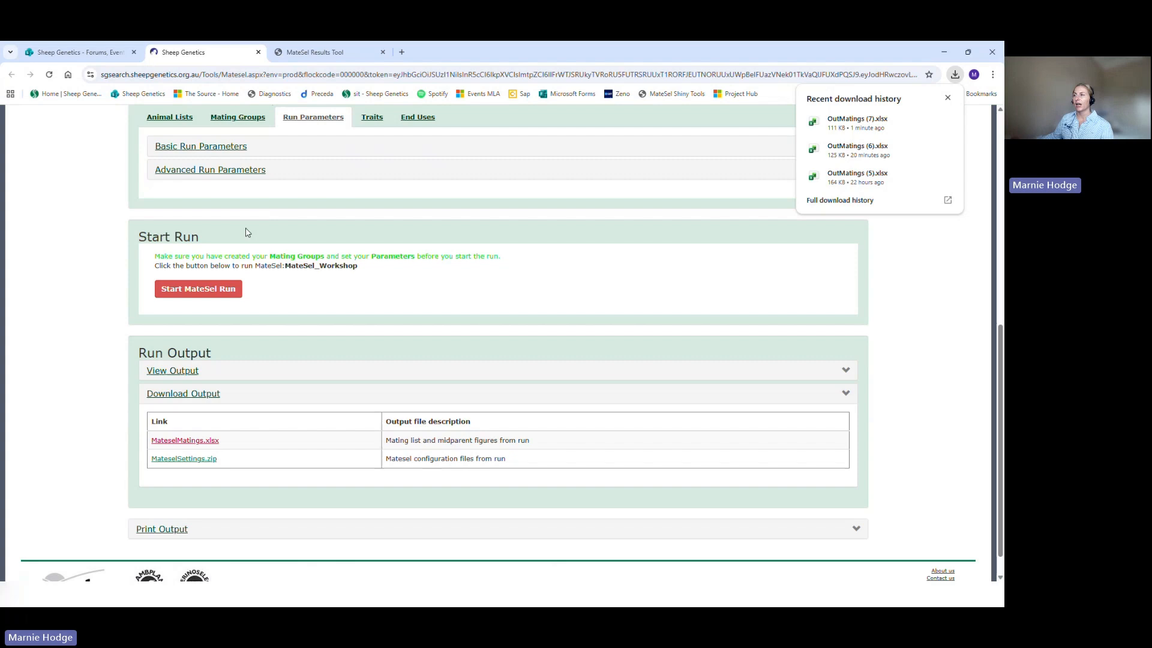
scroll(246, 234, "up", 2)
left_click(371, 224)
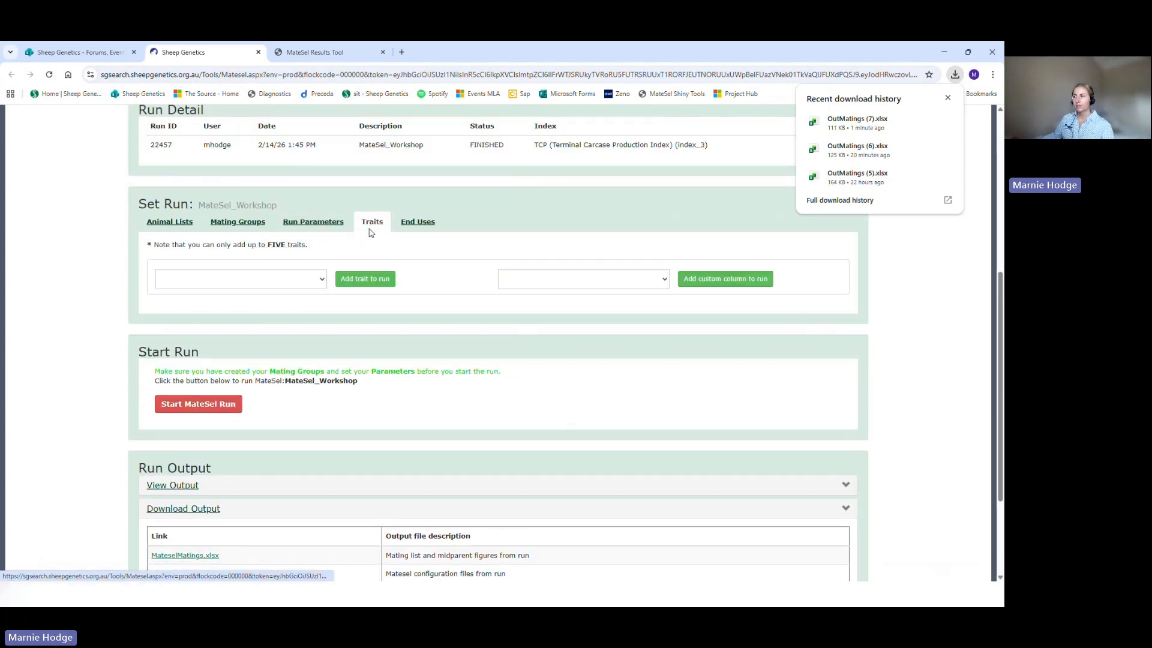
left_click(320, 278)
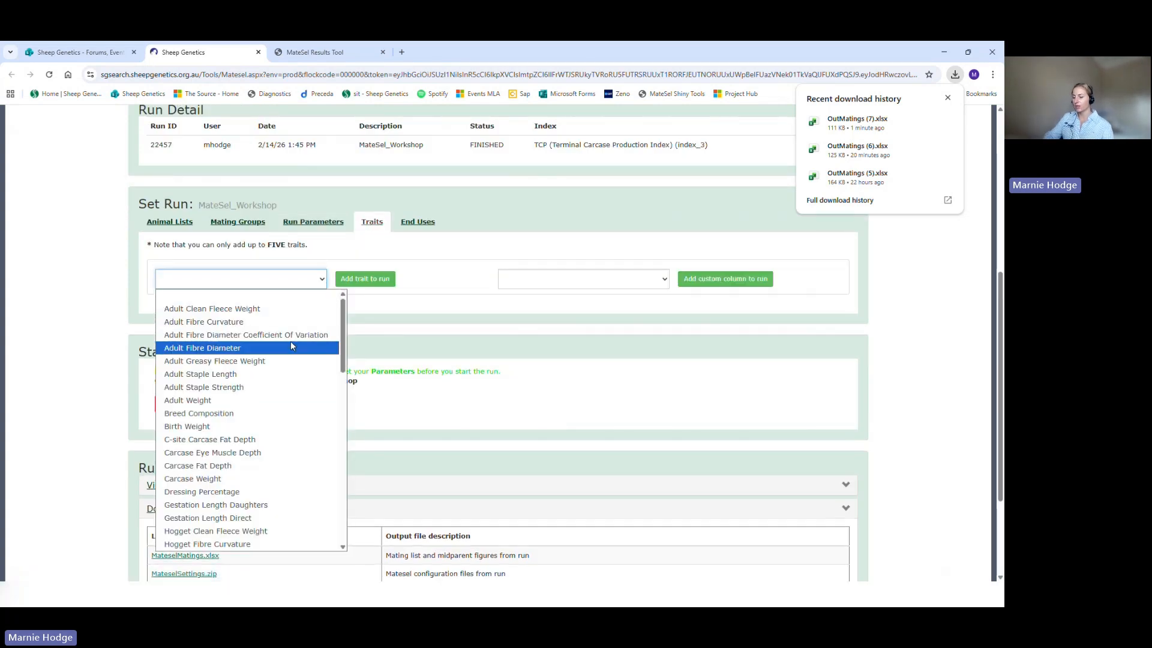
key("w")
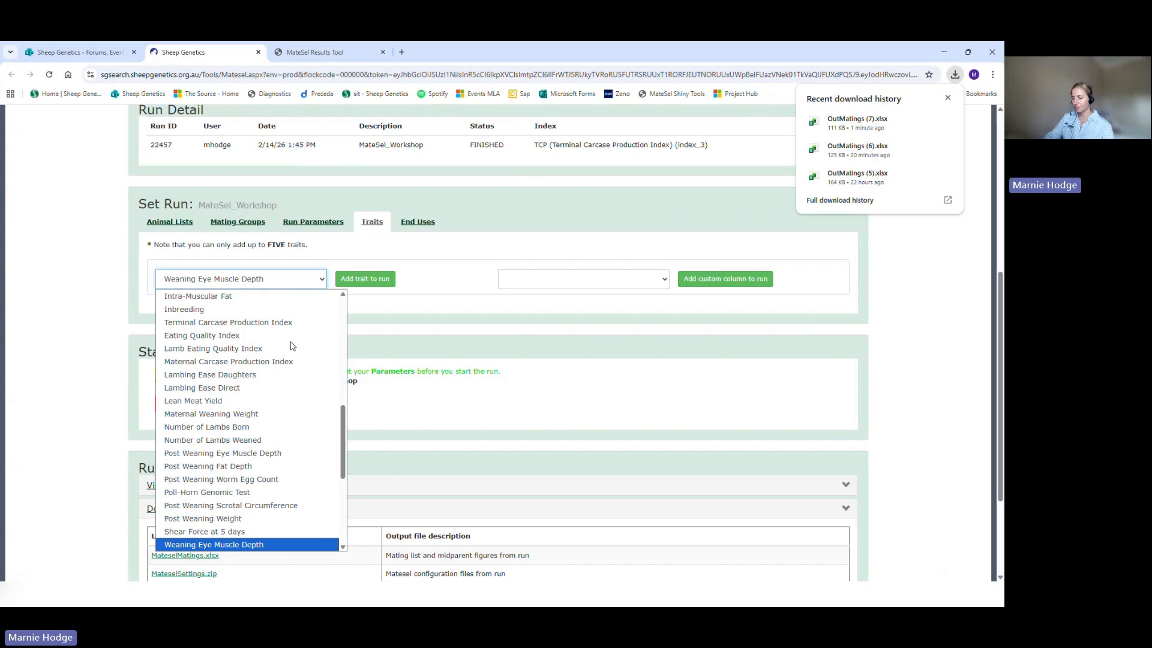
key("e")
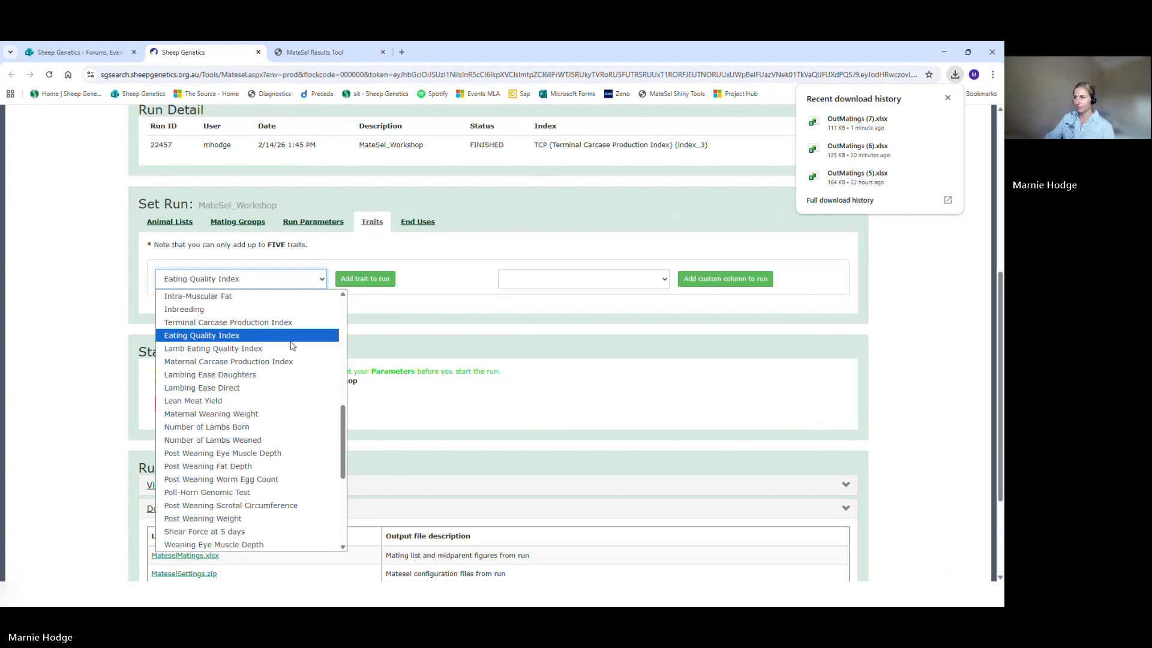
left_click(290, 280)
left_click(290, 280)
scroll(285, 397, "down", 7)
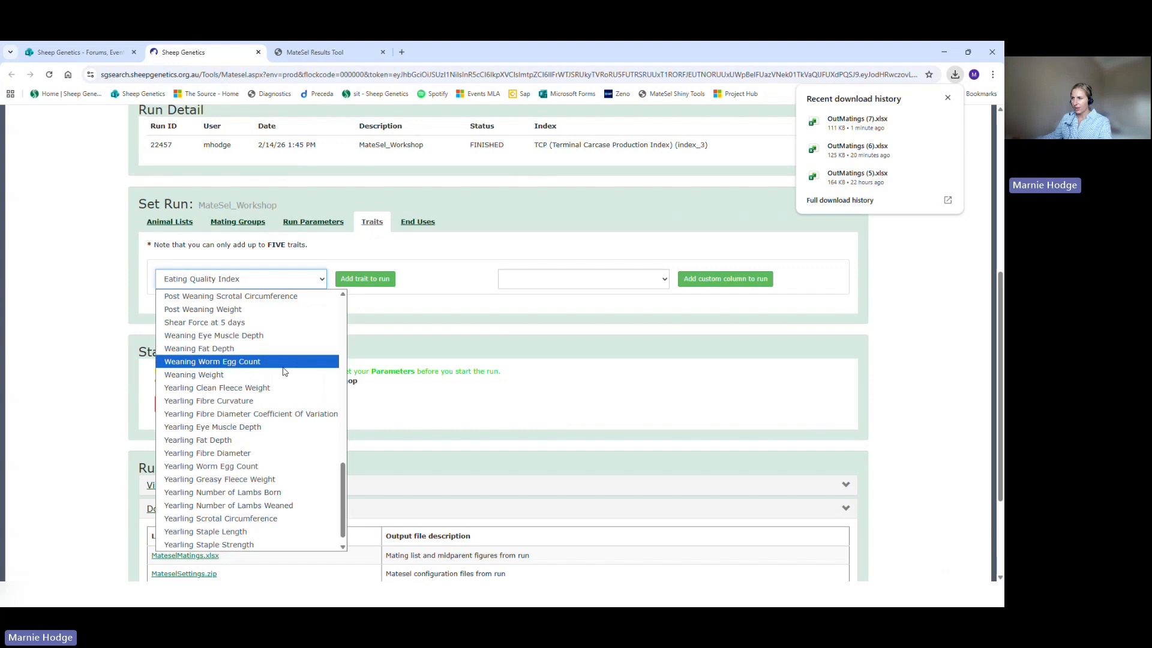
left_click(283, 375)
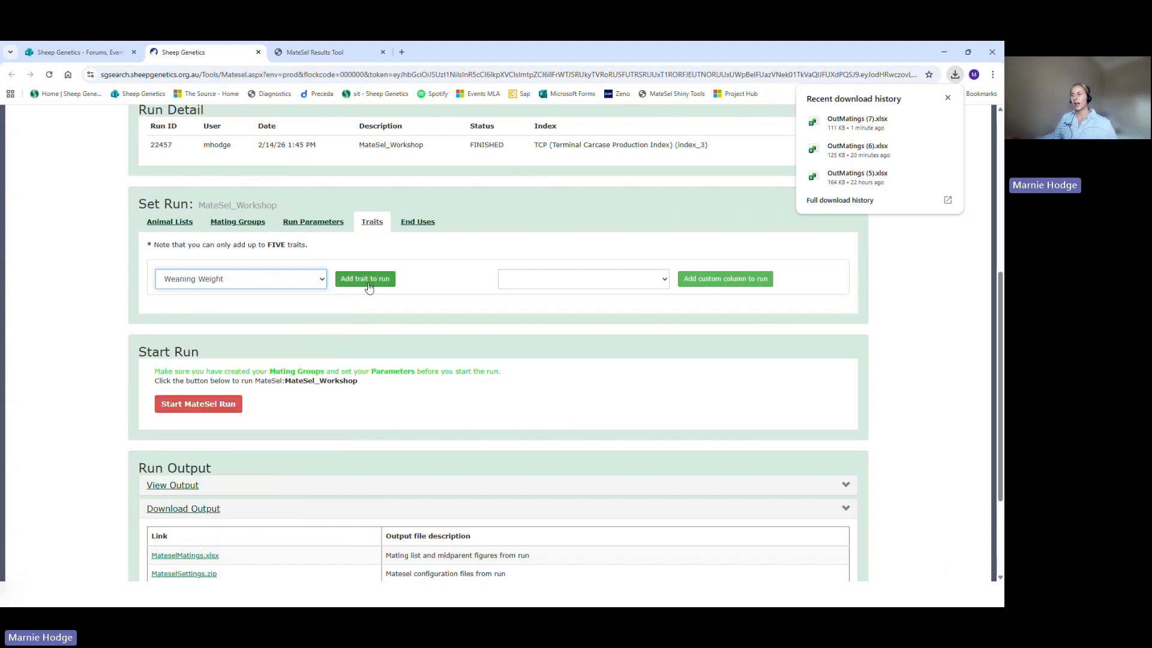
left_click(368, 279)
Step: Expand the wwt trait settings, setting Active to Yes and the control type to Increase Mean
left_click(181, 310)
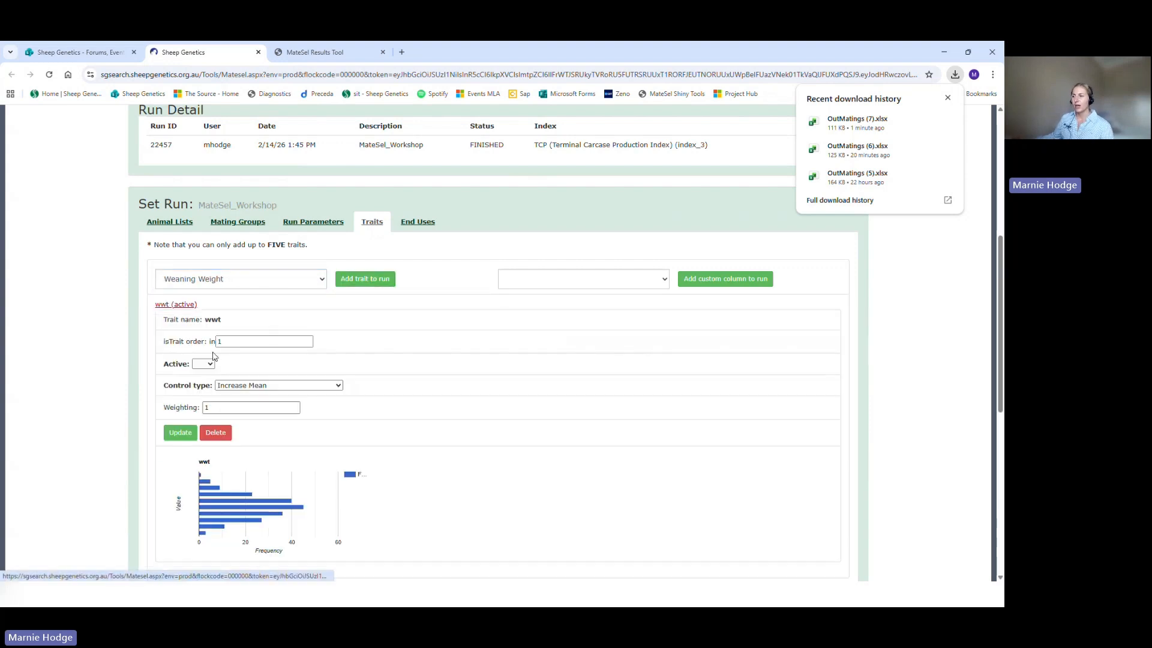
left_click(202, 363)
left_click(207, 399)
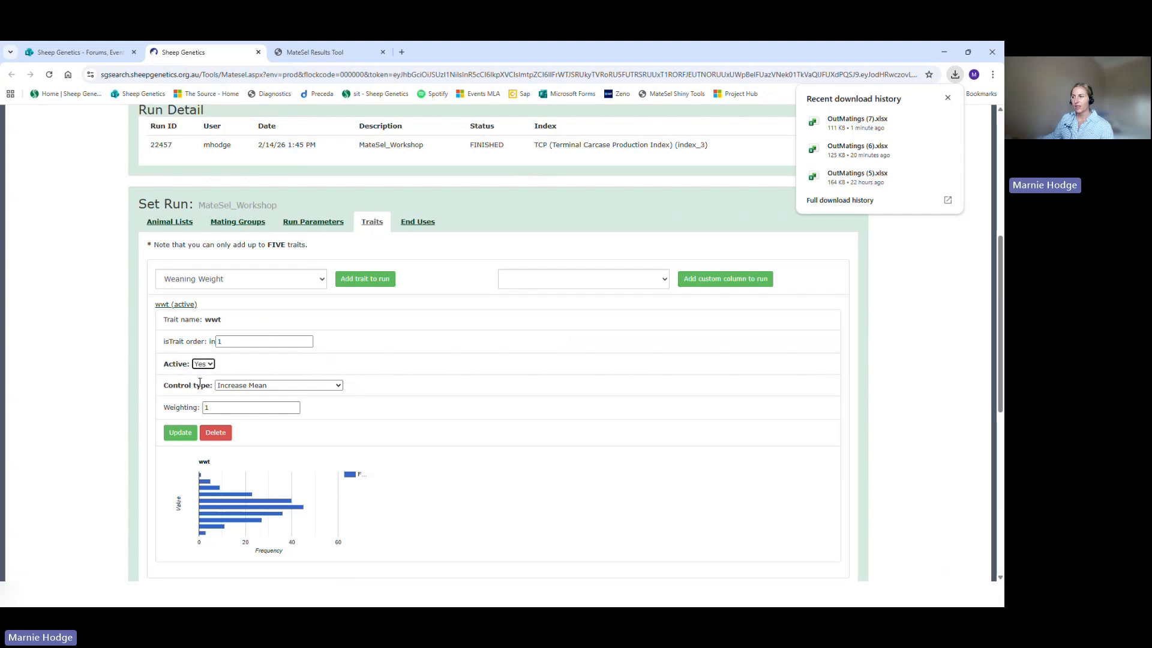
left_click(262, 387)
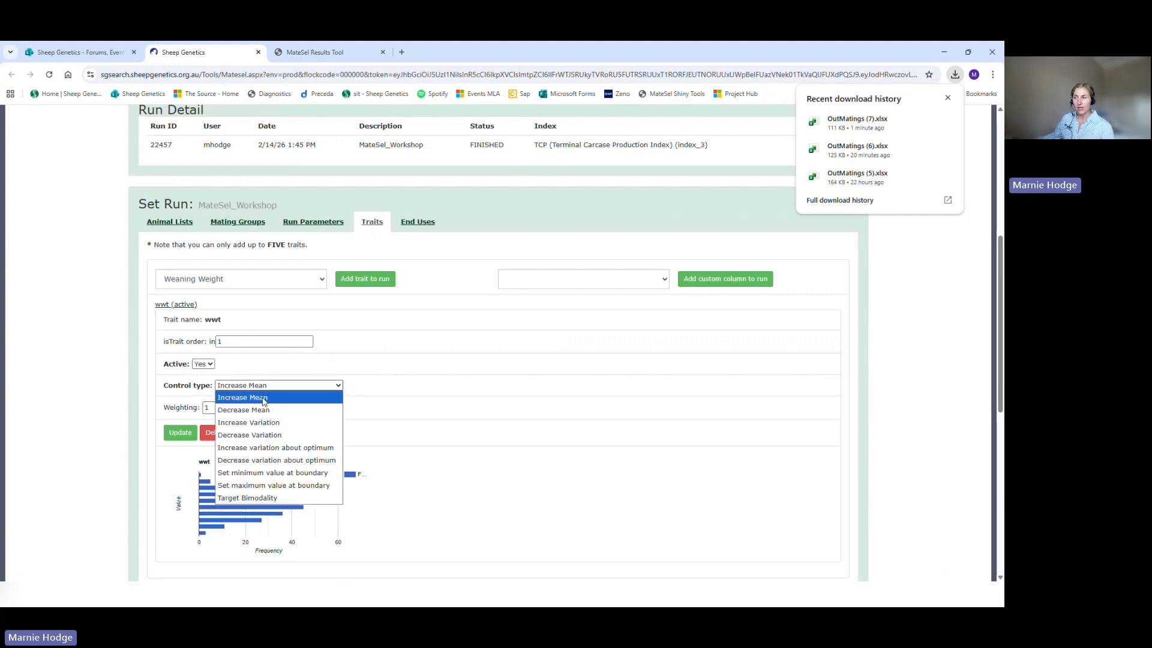
left_click(264, 399)
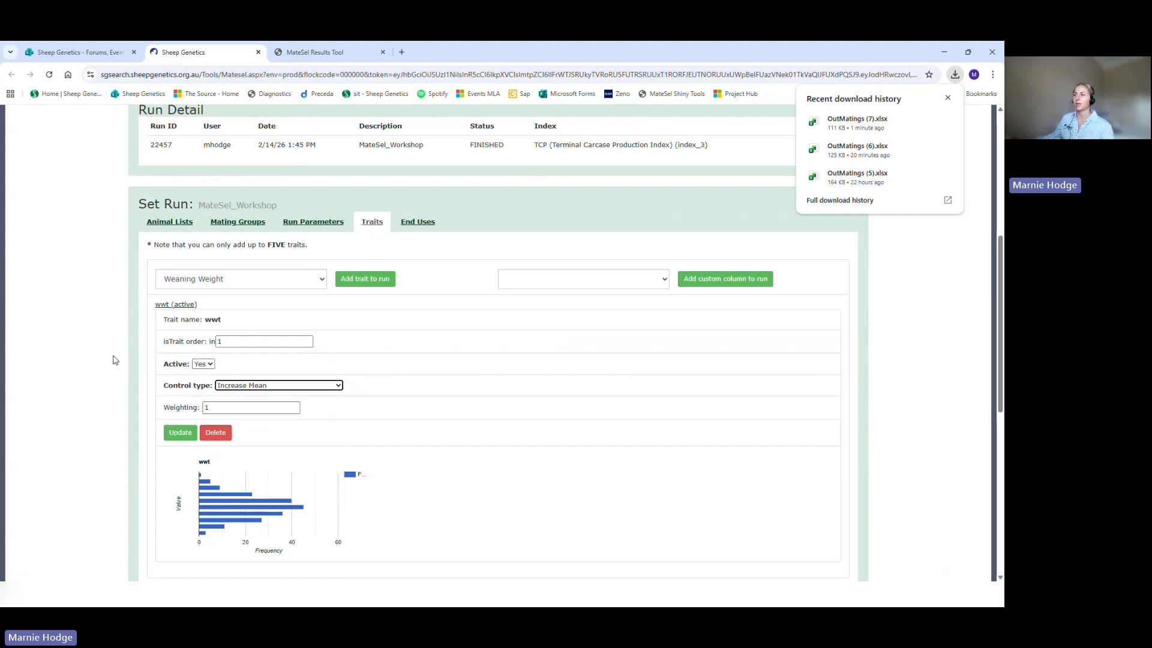
Step: Switch back to the MateSel Results Tool and browse the traits available for the histogram without changing the selection
left_click(324, 53)
left_click(242, 196)
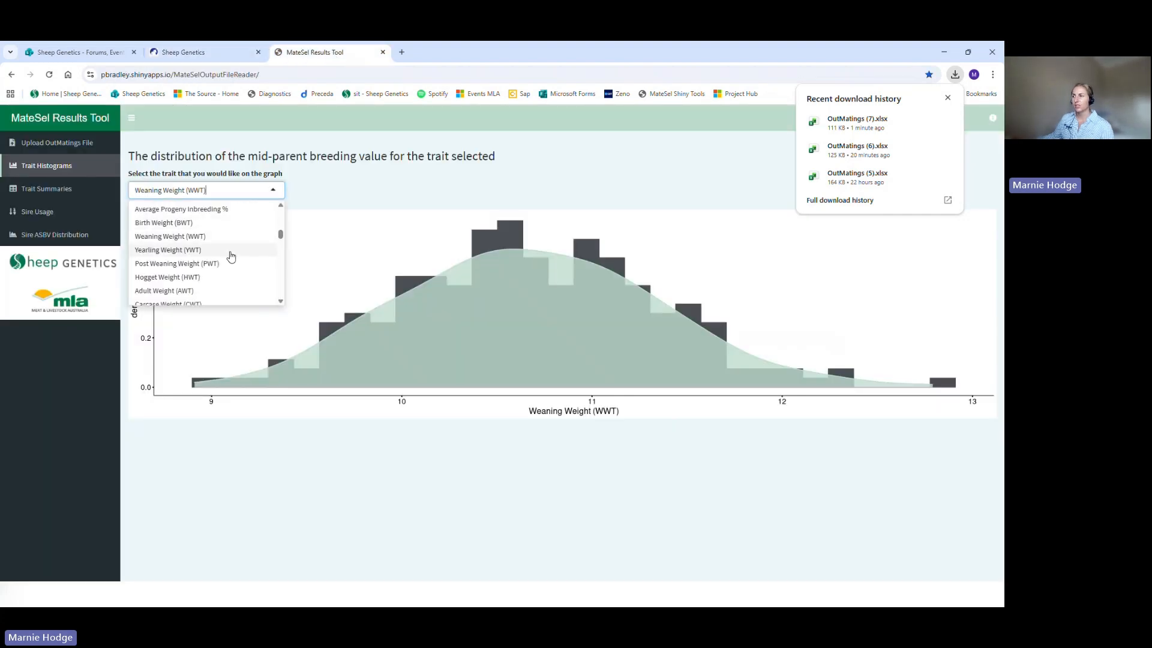
scroll(230, 252, "down", 4)
scroll(231, 257, "up", 5)
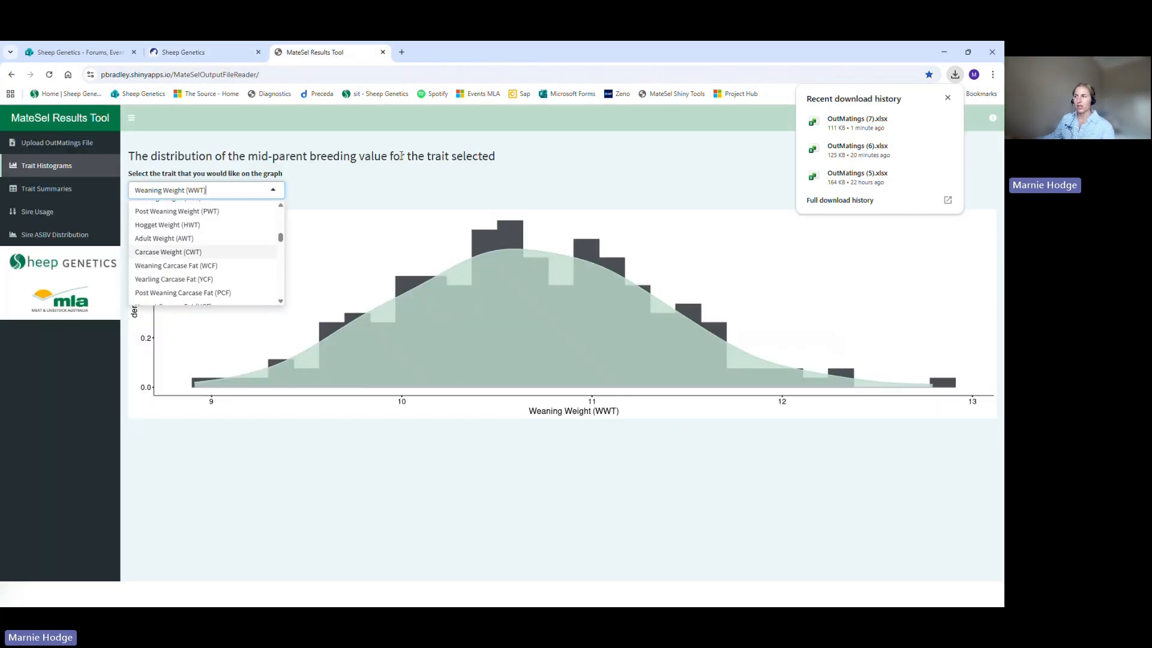
left_click(227, 157)
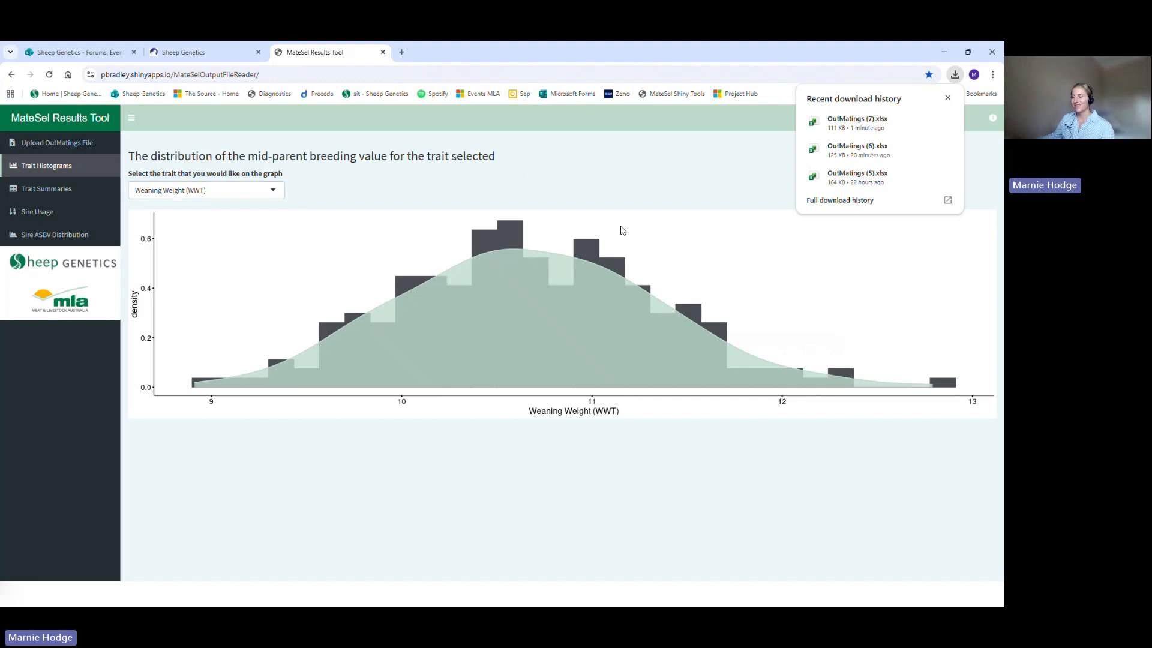
Step: Display the Sire Usage summary chart and dismiss the recent download history covering it
left_click(50, 214)
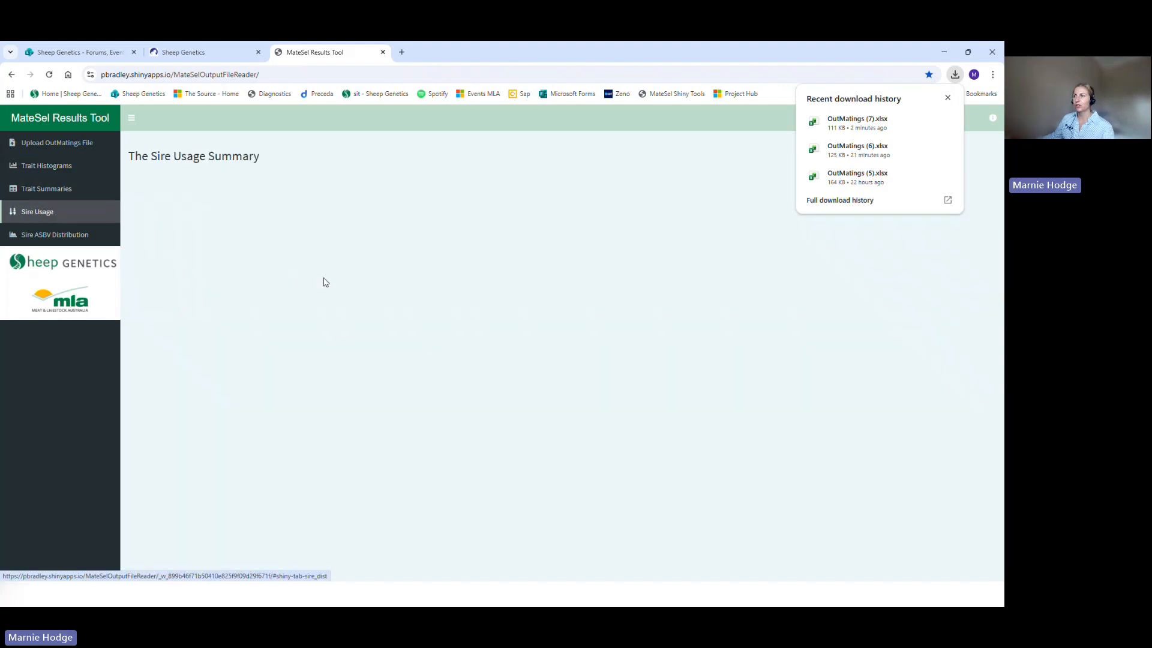
left_click_drag(274, 165, 129, 157)
left_click(130, 159)
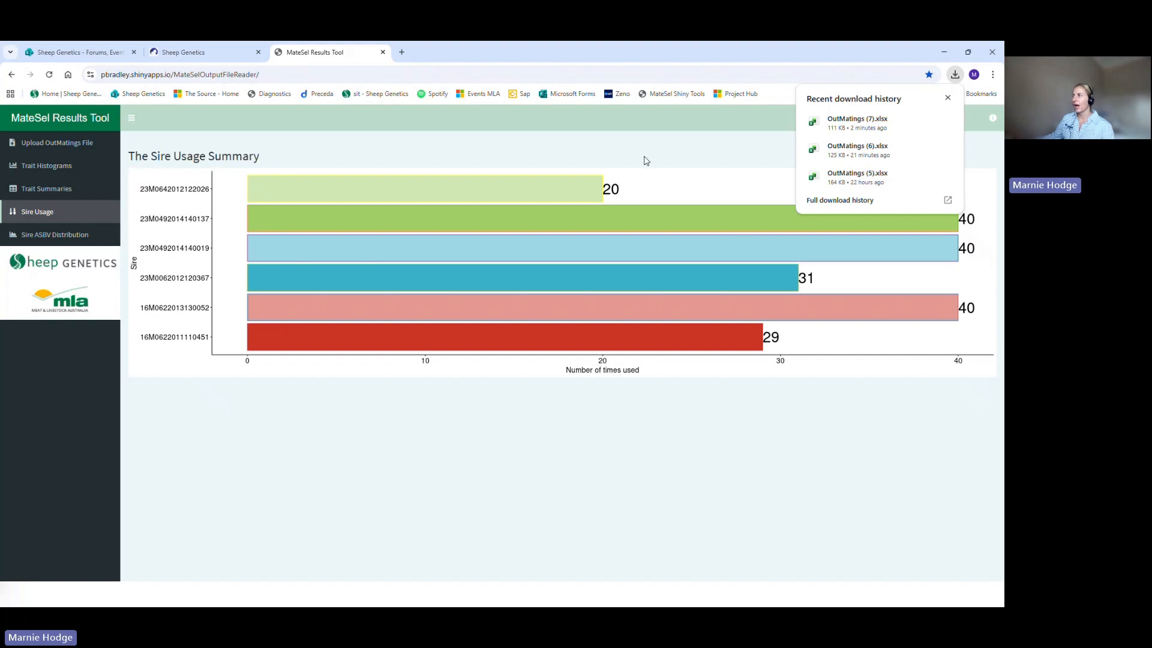
left_click(947, 98)
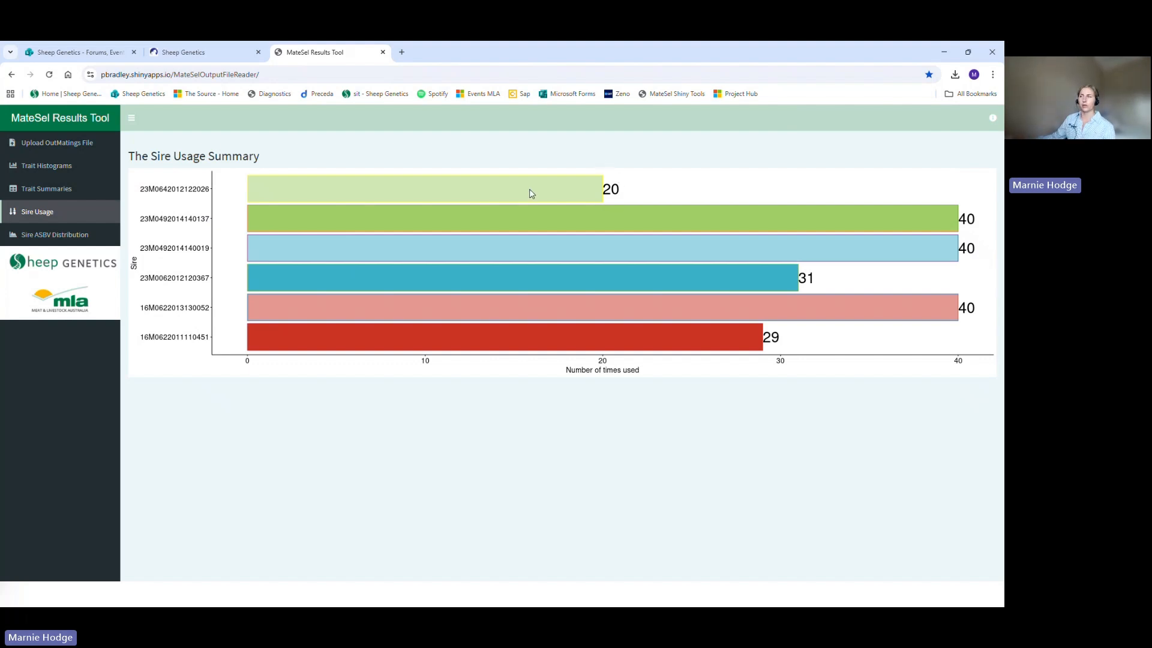
Step: Display the mid-parent breeding value distribution per sire for the trait Weaning Weight (WWT)
left_click(67, 245)
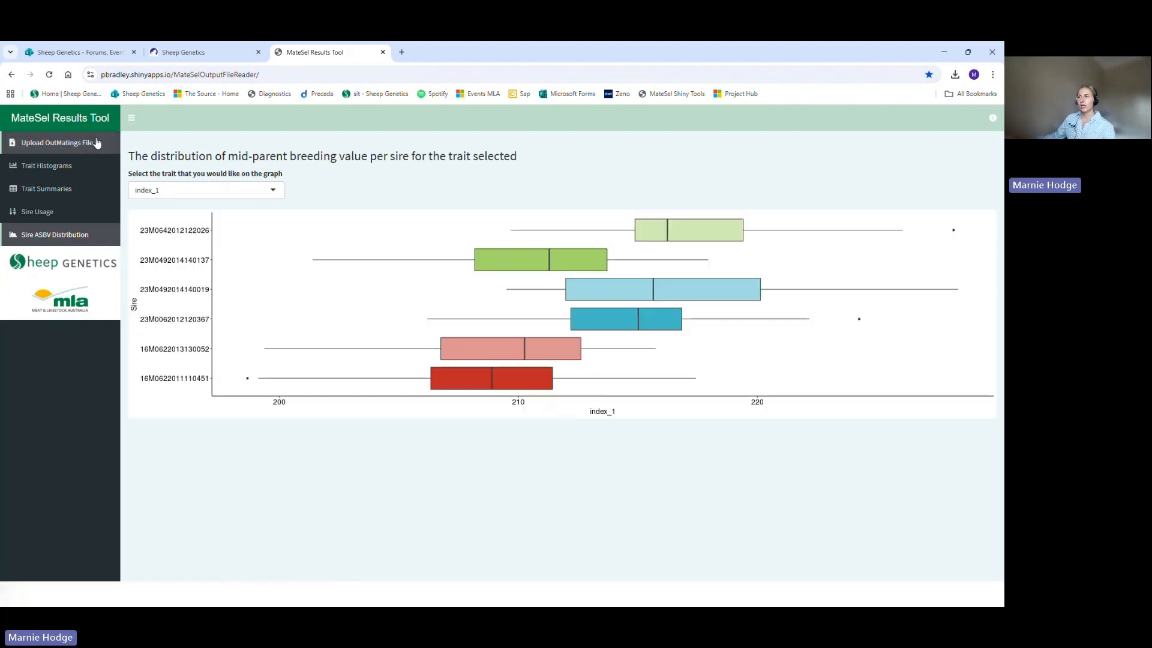
left_click(210, 190)
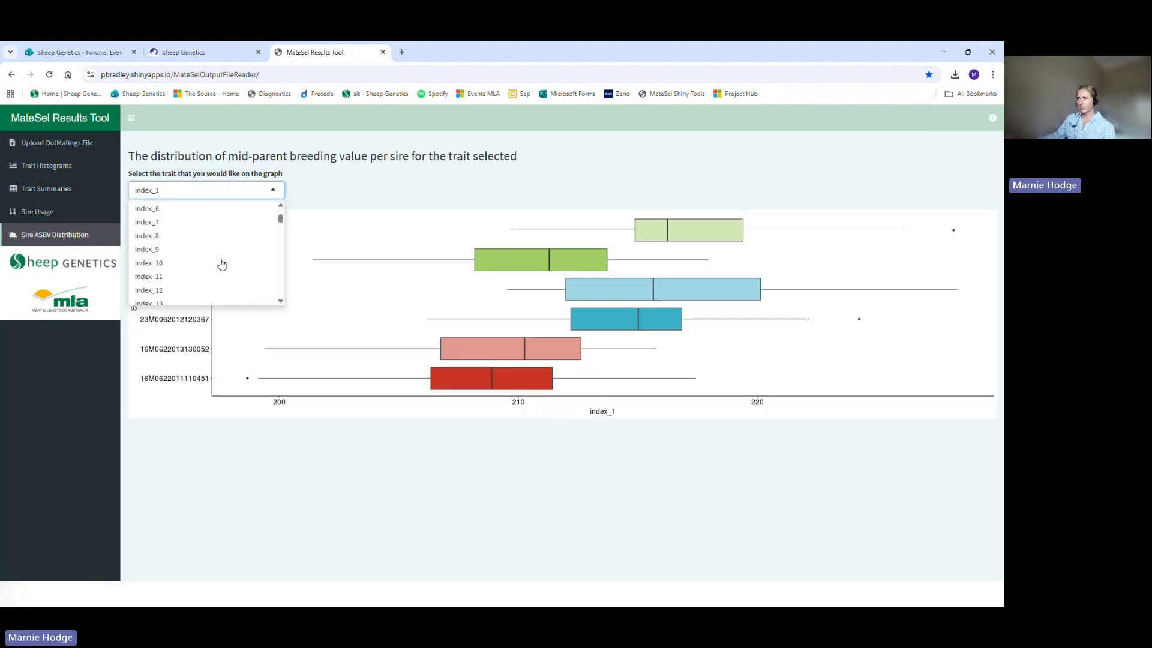
scroll(222, 262, "down", 3)
scroll(222, 262, "down", 5)
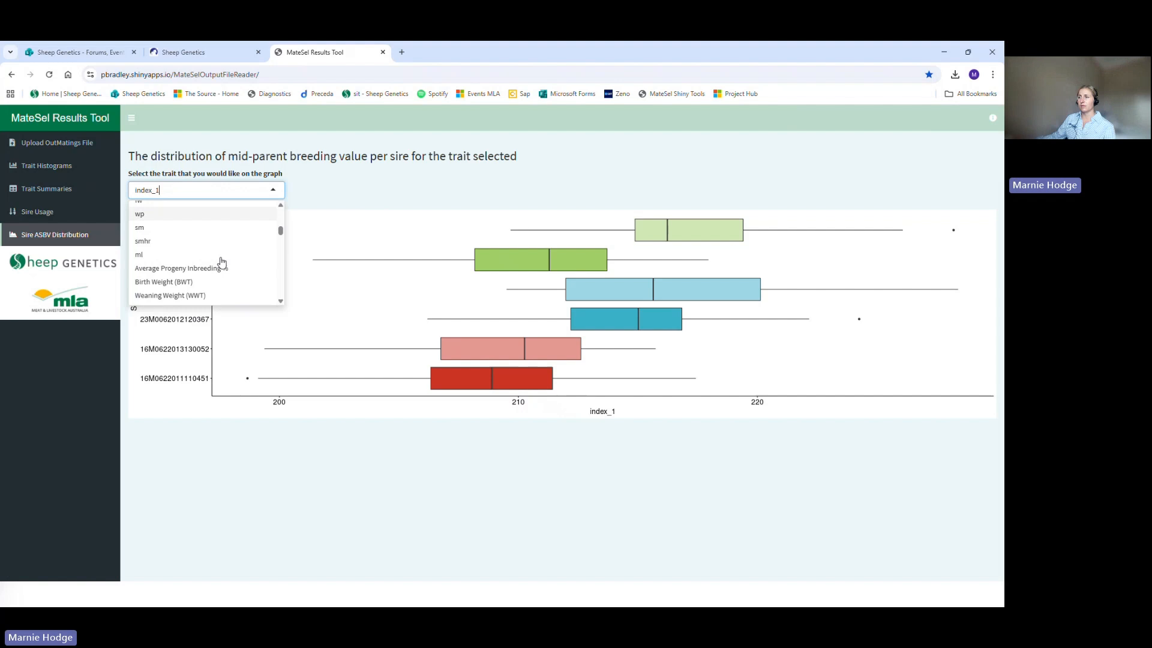
left_click(227, 237)
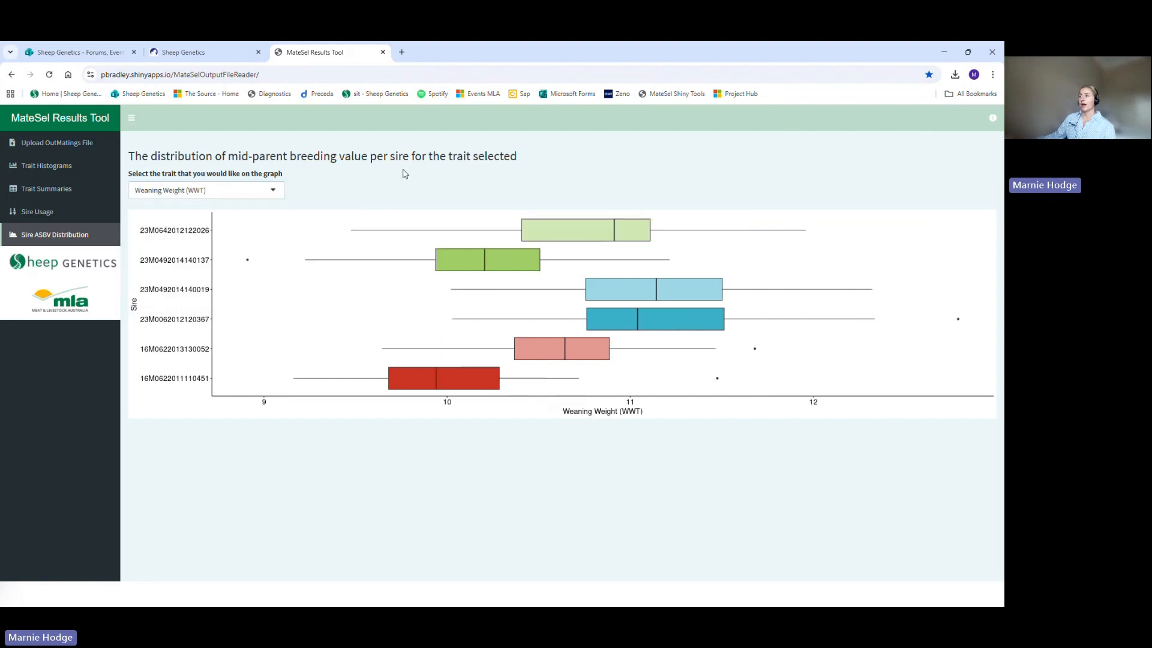